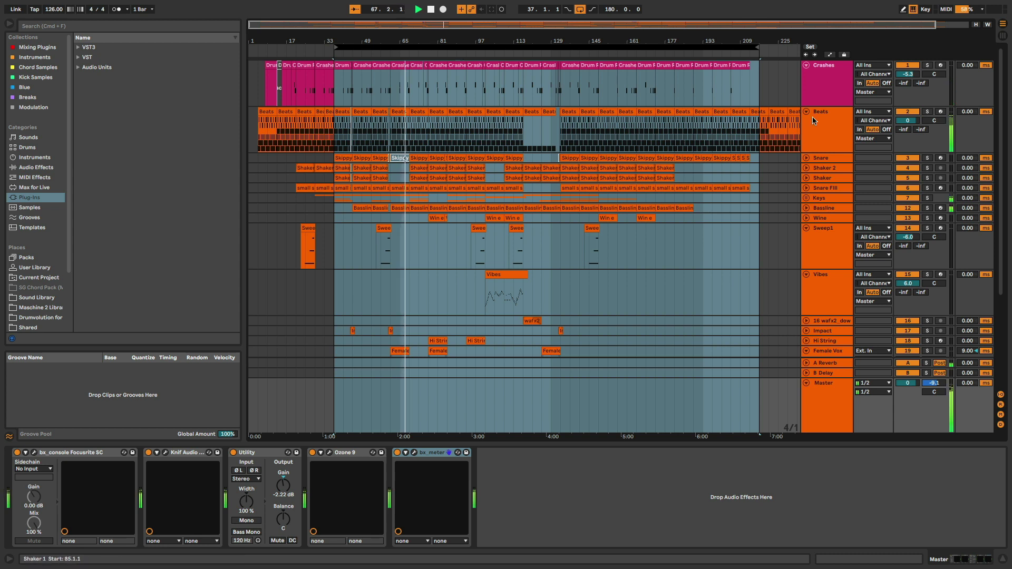
Unfold the Keys group and expand the Bassline and Wine tracks to show their clips
left_click(806, 198)
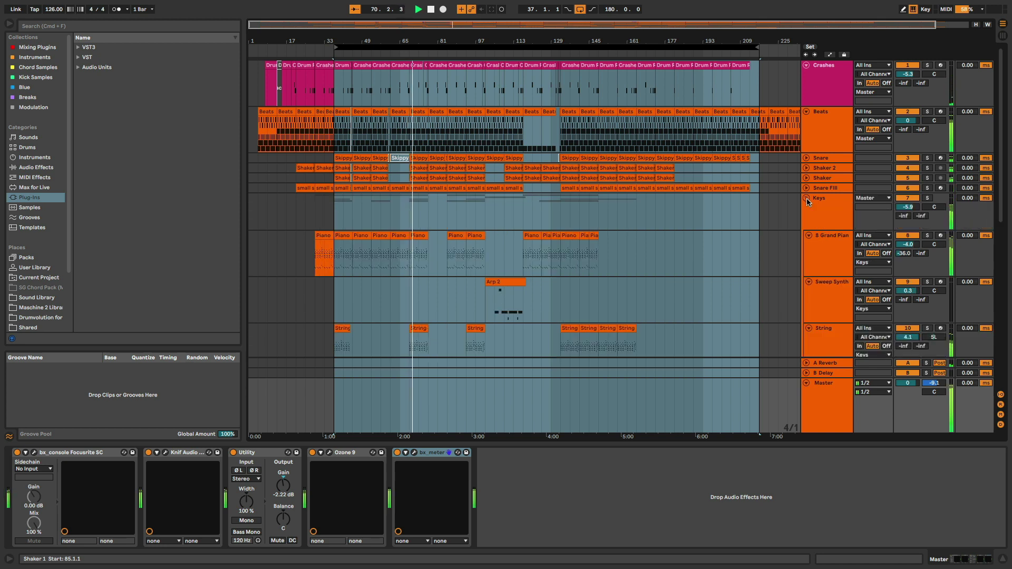
left_click(548, 47)
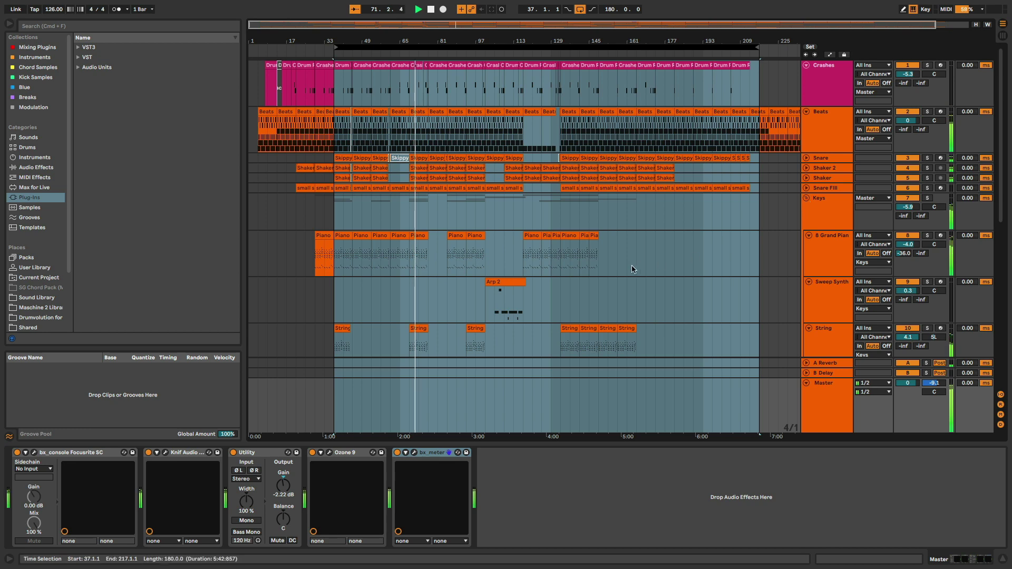
scroll(633, 266, "down", 3)
scroll(633, 268, "down", 3)
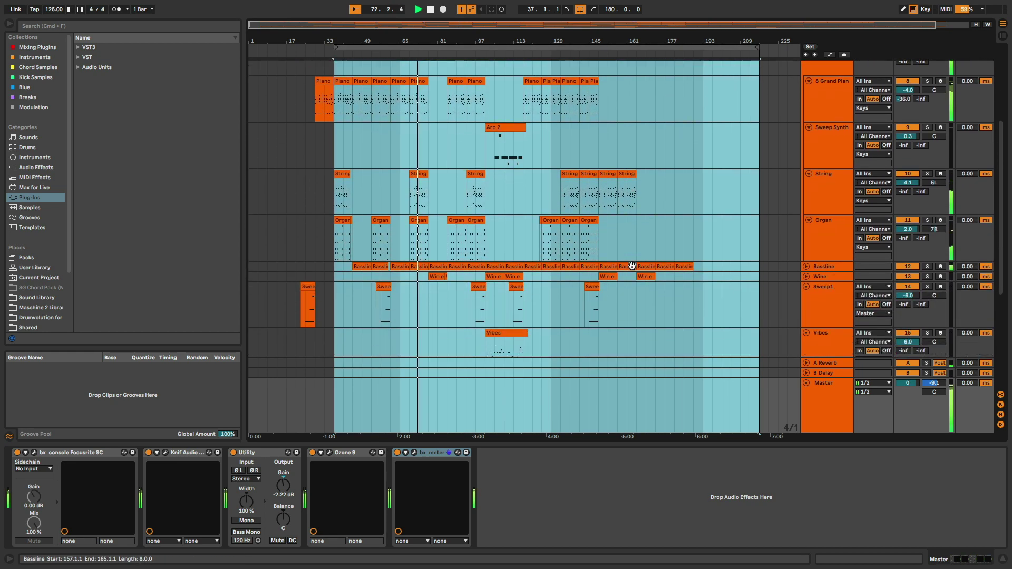
left_click_drag(405, 42, 375, 41)
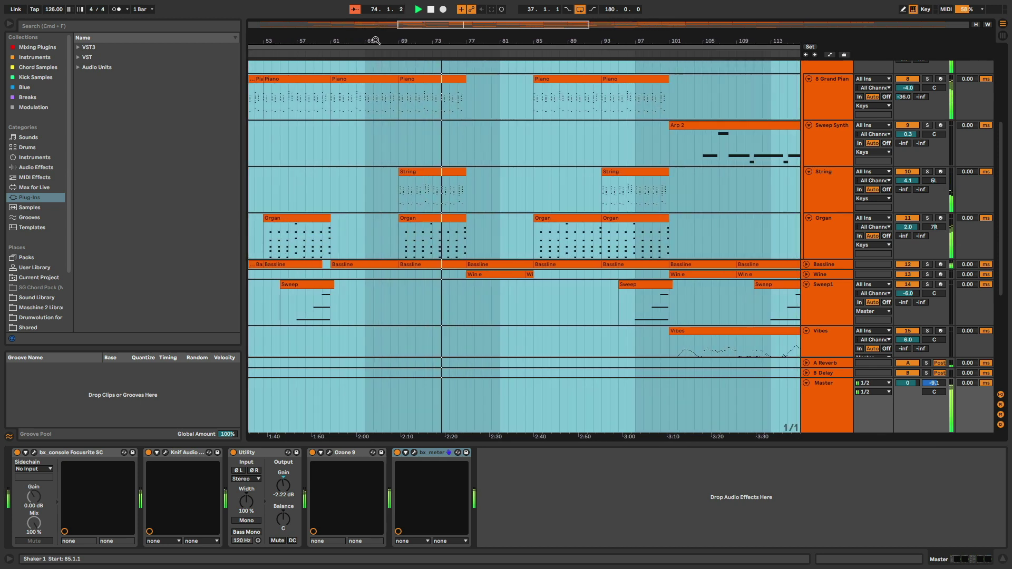
left_click(807, 264)
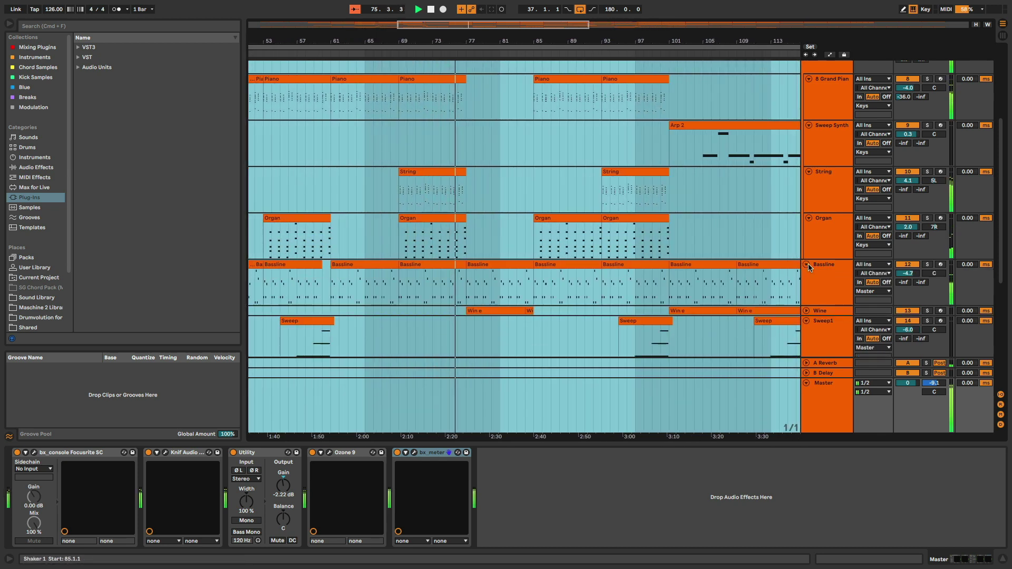
left_click(806, 311)
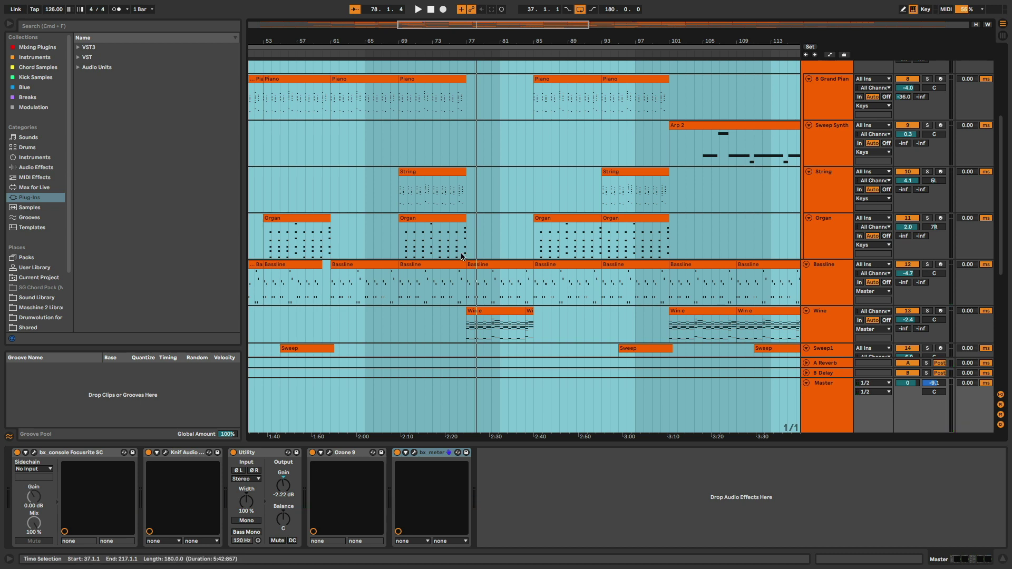
Solo the Grand Piano track in the Keys group, listen to its part, and turn the solo off again
scroll(412, 261, "up", 5)
scroll(413, 260, "left", 5)
scroll(413, 261, "up", 2)
scroll(413, 260, "left", 3)
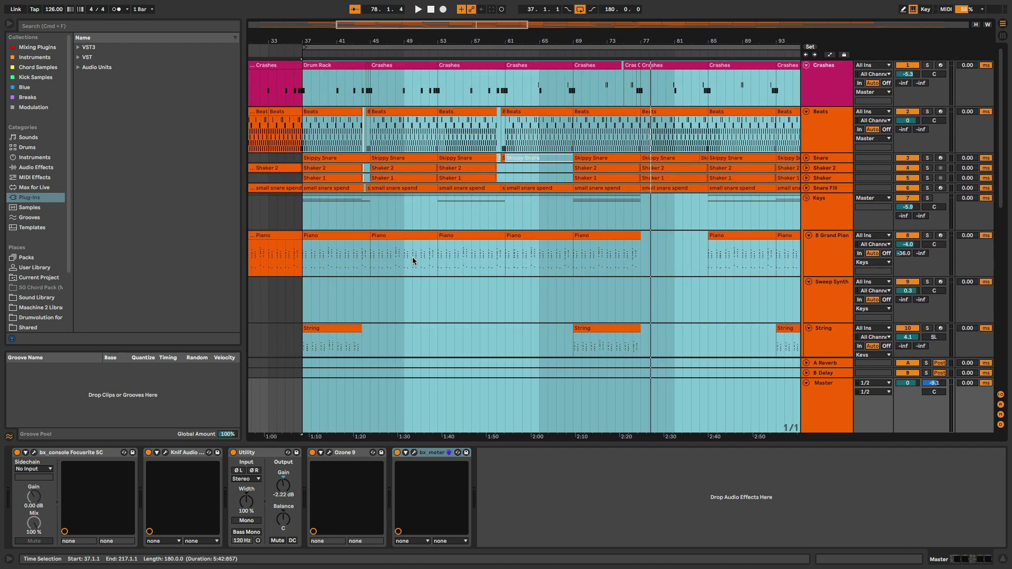
scroll(413, 260, "left", 3)
left_click(829, 240)
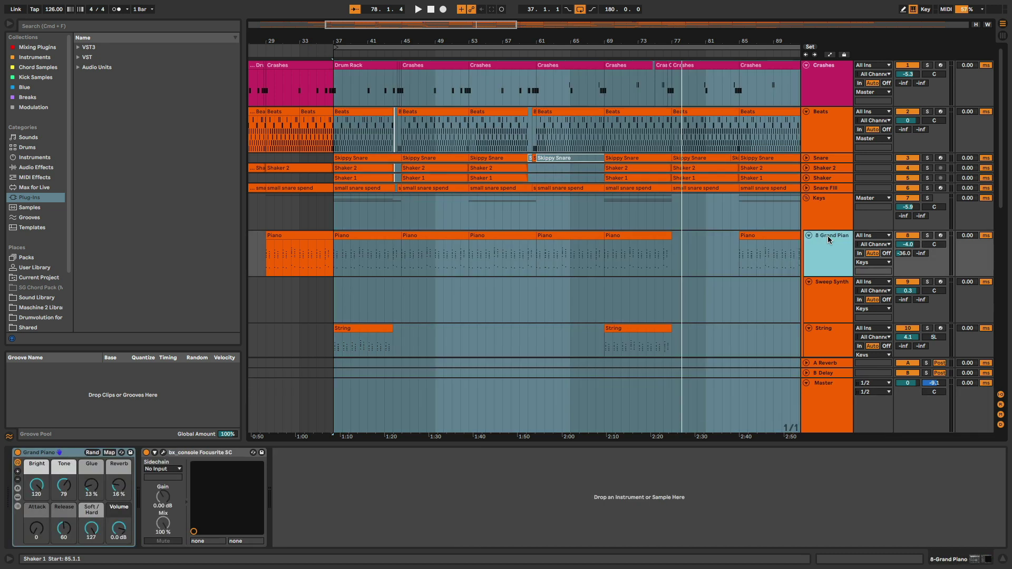
left_click(927, 235)
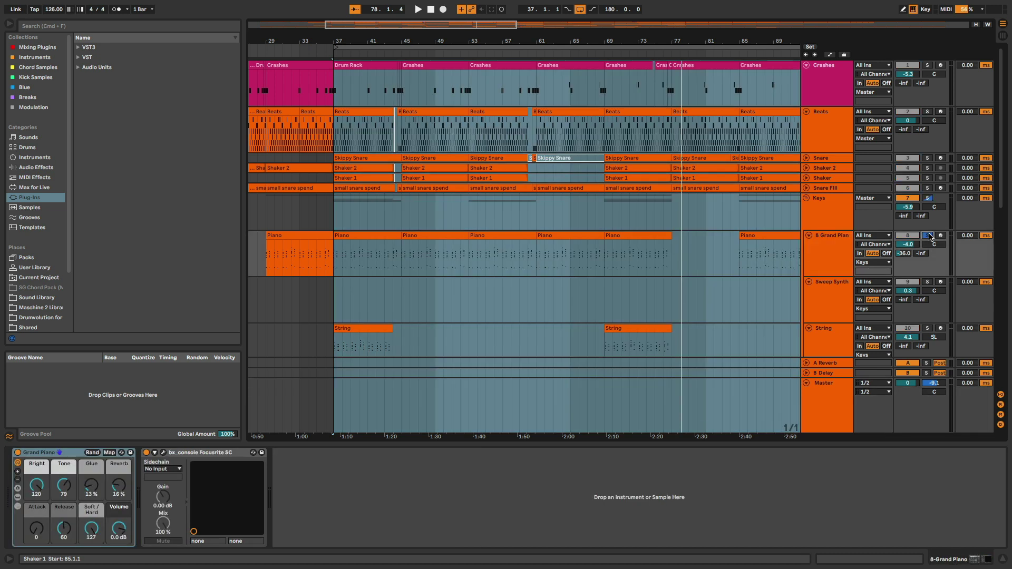
left_click(829, 248)
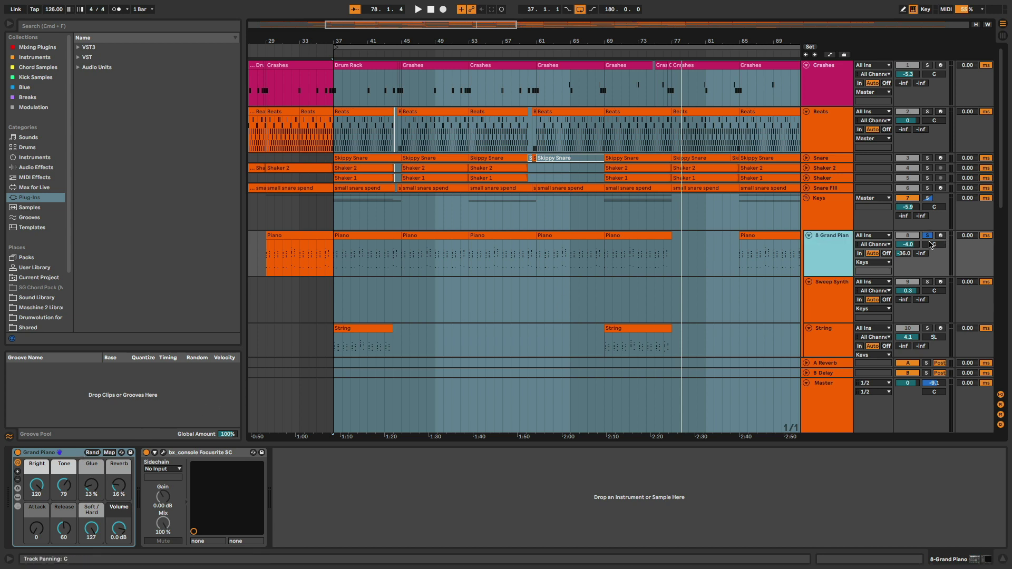
key("space")
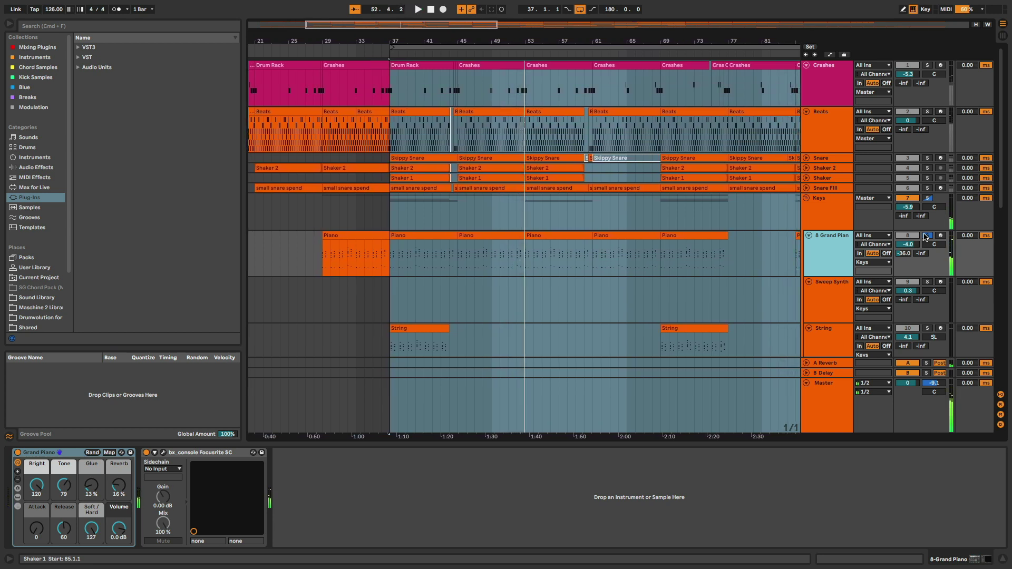
left_click(927, 235)
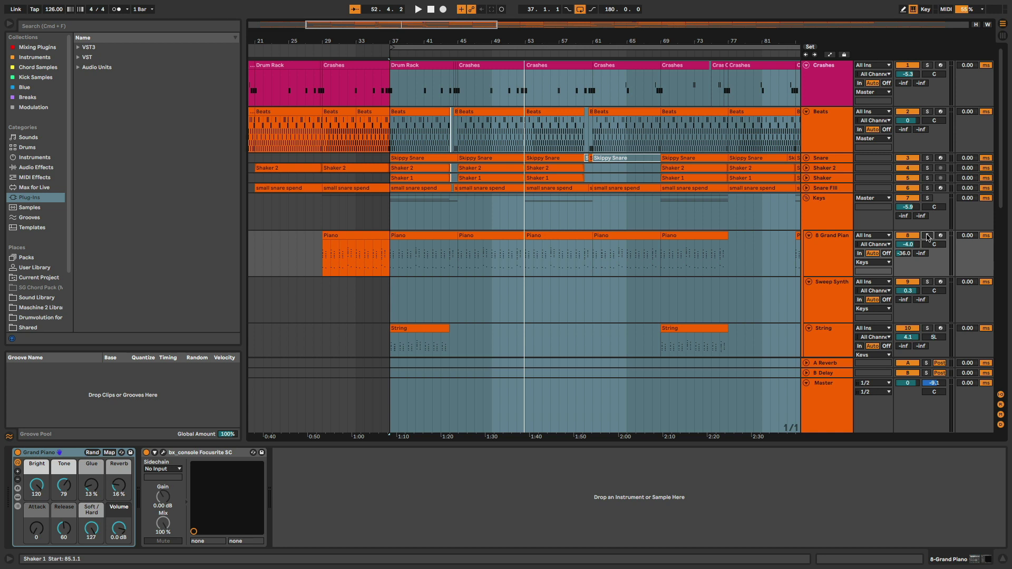
Play the soloed Keys group and compare the Piano, String and Organ chord patterns from bar 37
key("space")
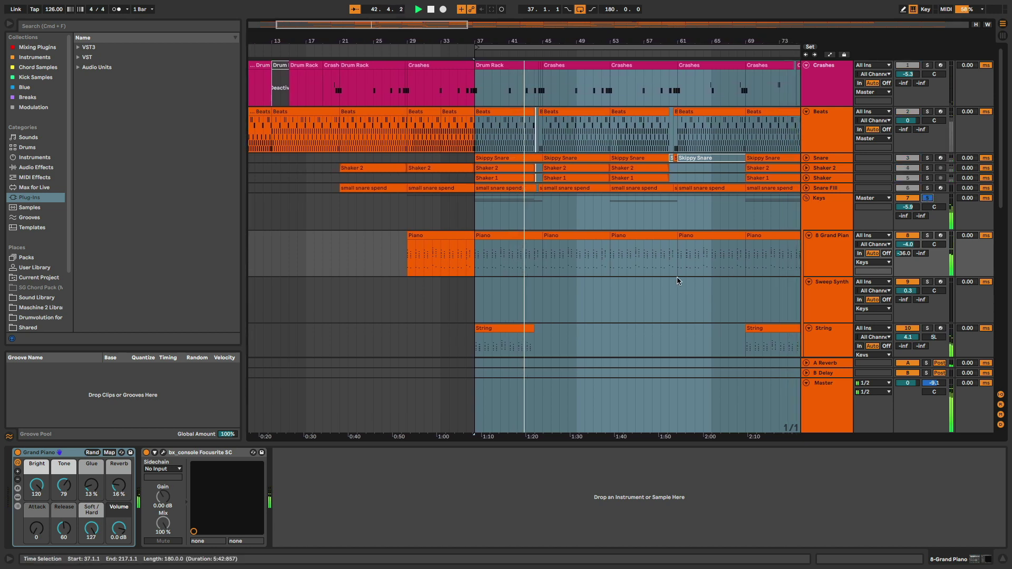
scroll(677, 278, "down", 3)
scroll(676, 274, "down", 3)
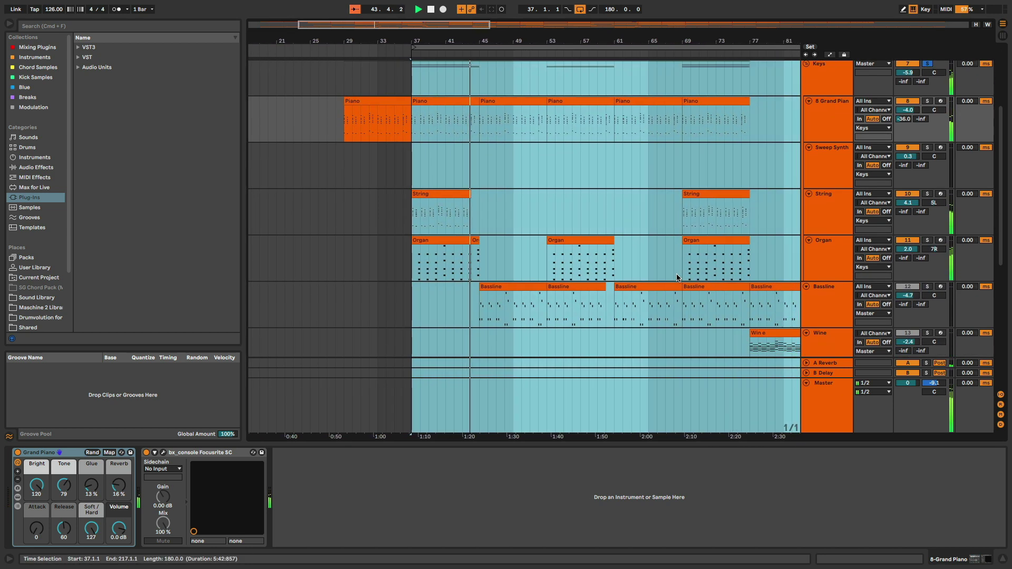
left_click_drag(430, 45, 431, 137)
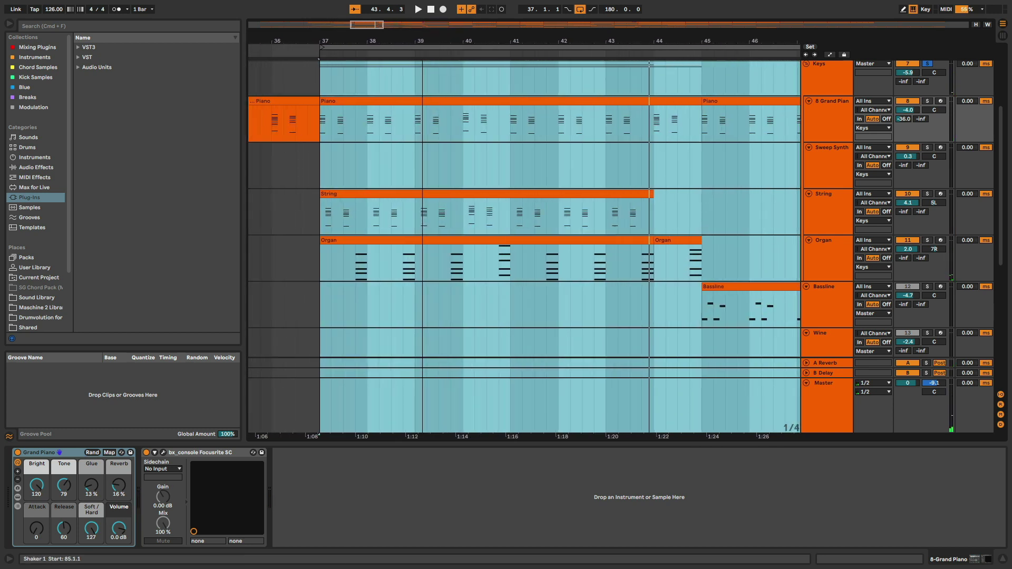
left_click(368, 44)
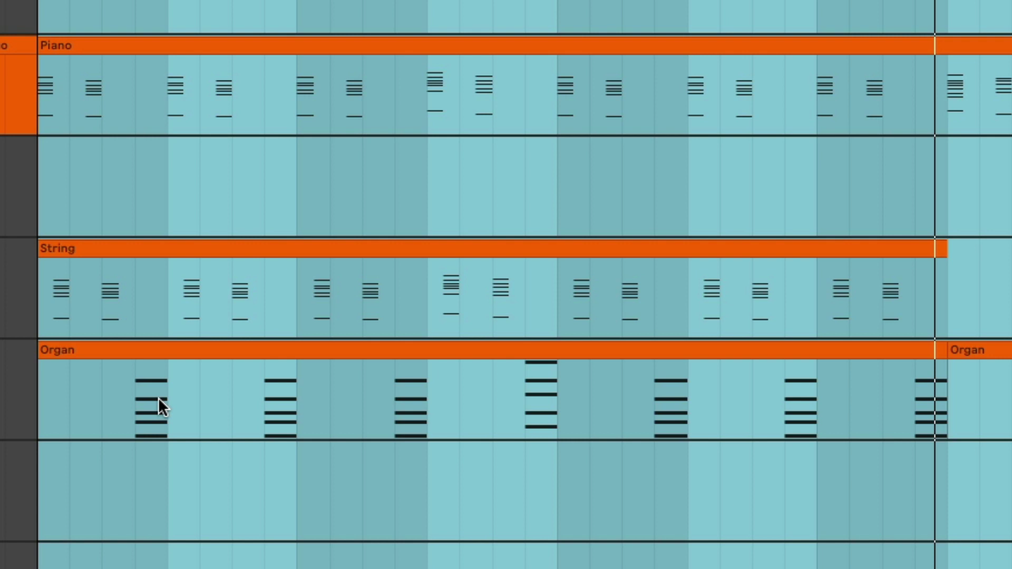
key("space")
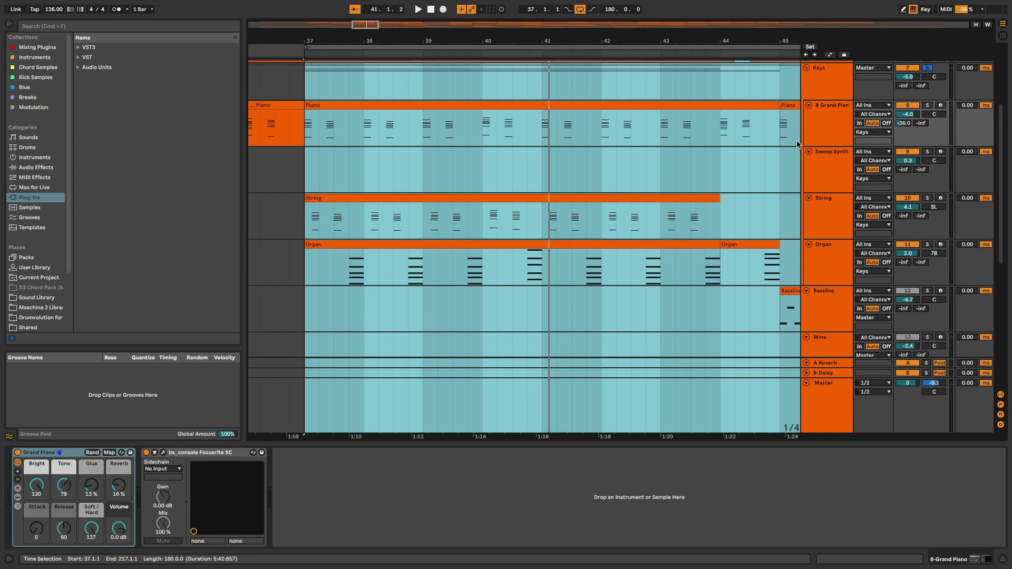
Inspect the Grand Piano track's devices and the String track's TRITON Extreme instrument, and close the plug-in window
left_click(836, 125)
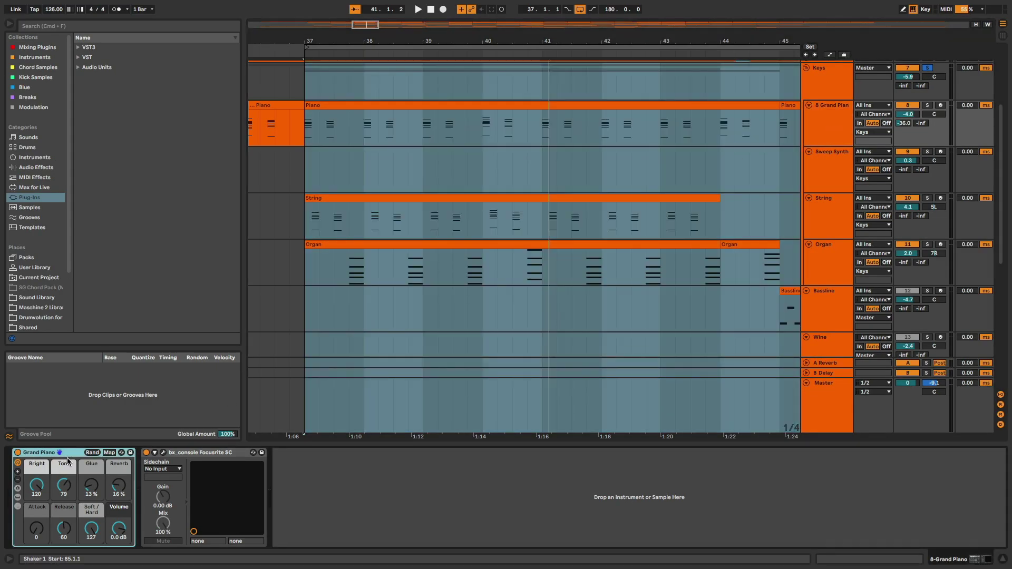
left_click(834, 208)
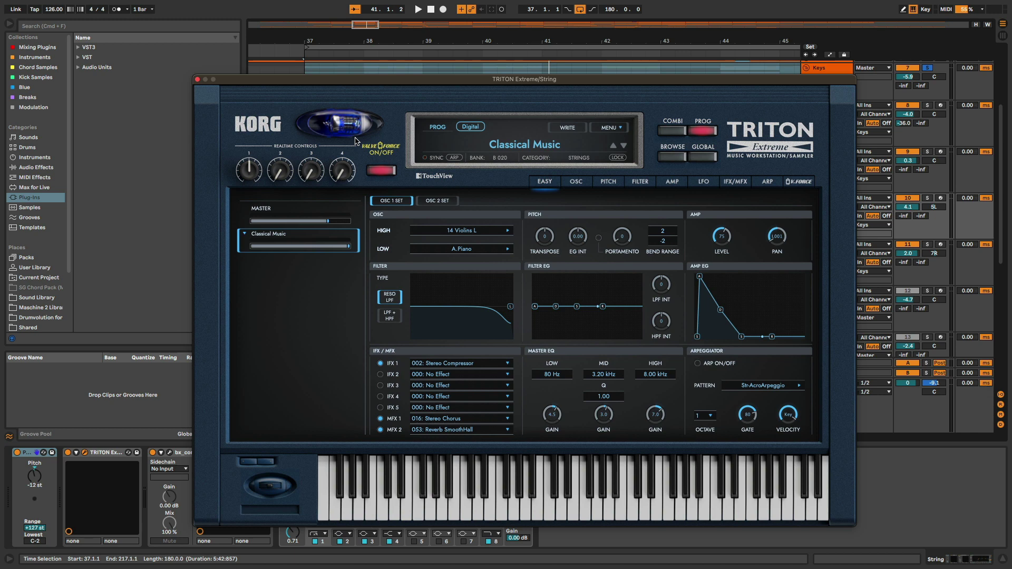
left_click(197, 79)
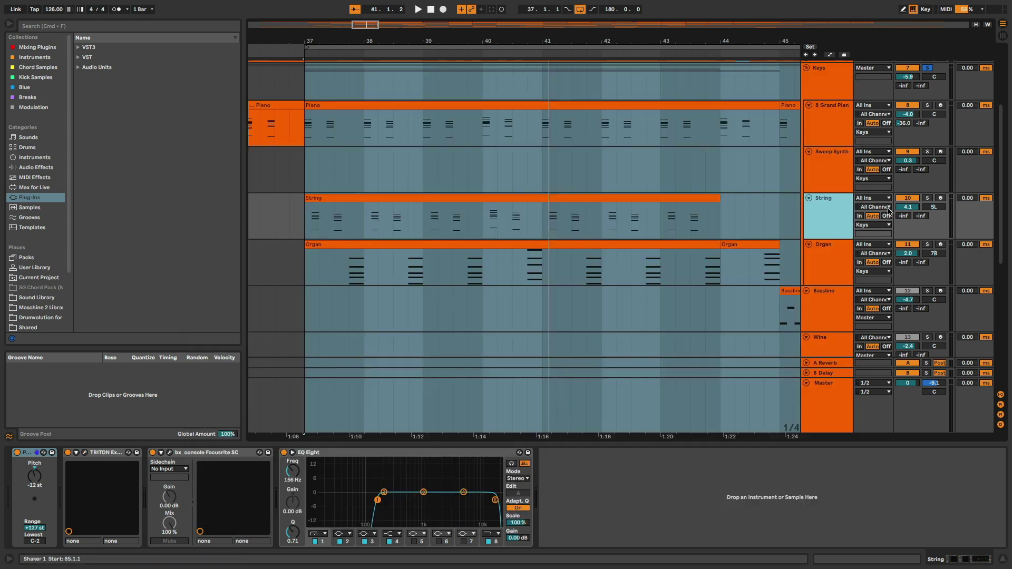
Solo the String track and listen to its part from bar 37
left_click(928, 197)
key("space")
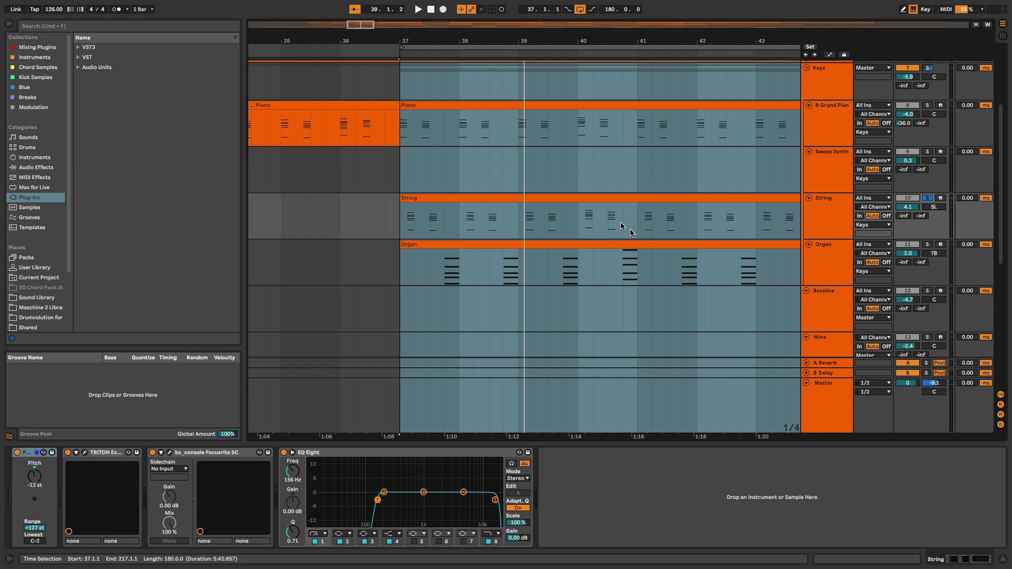
key("space")
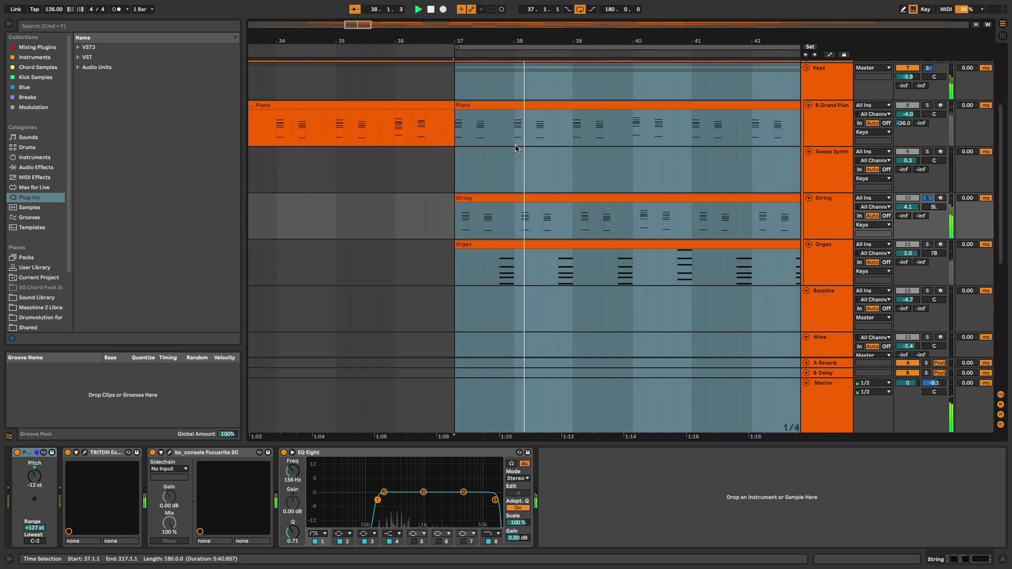
Solo the Organ track during playback, examine its TRITON Extreme patch, and close the plug-in window
left_click(928, 245)
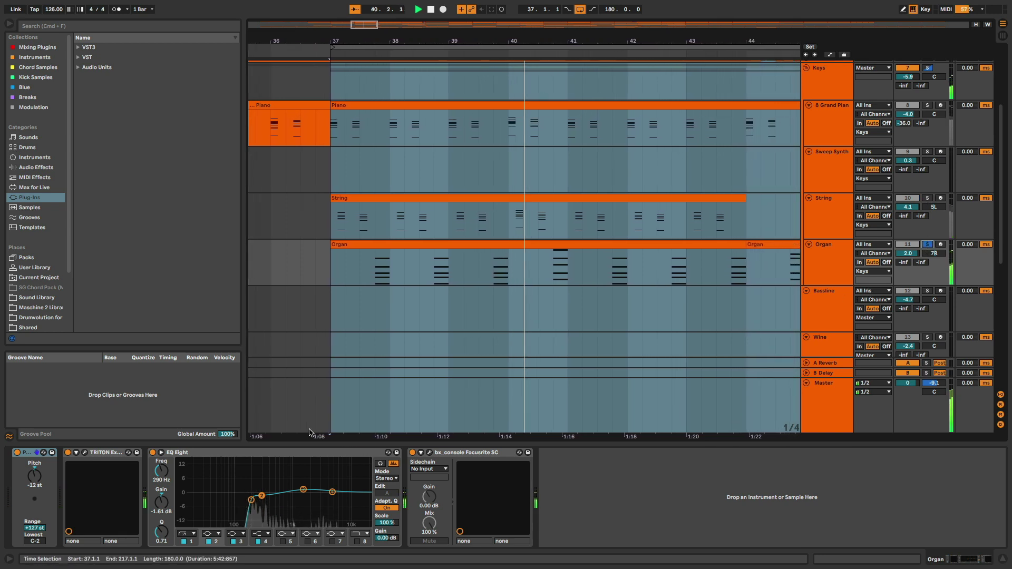
left_click(85, 453)
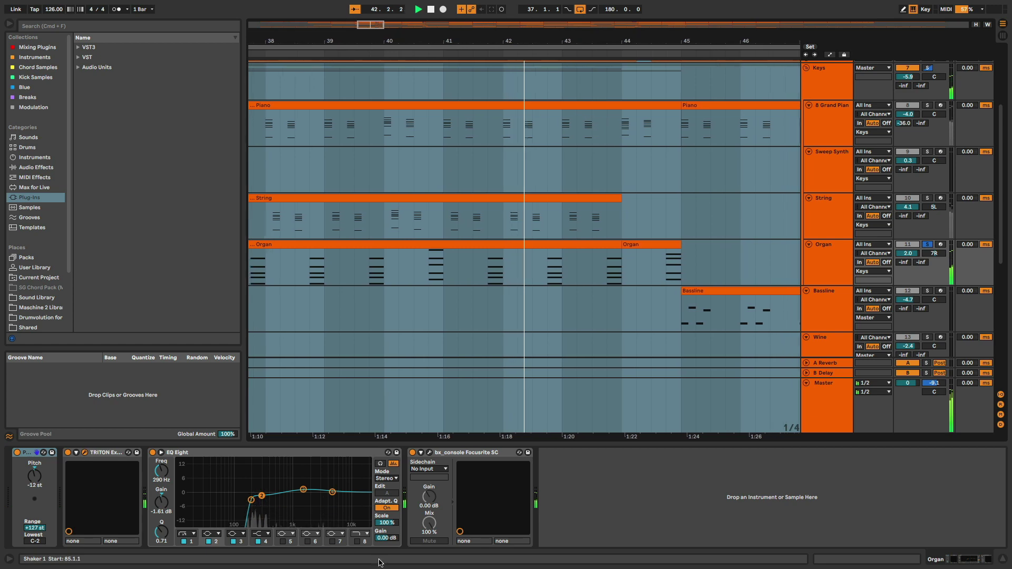
left_click_drag(423, 351, 397, 75)
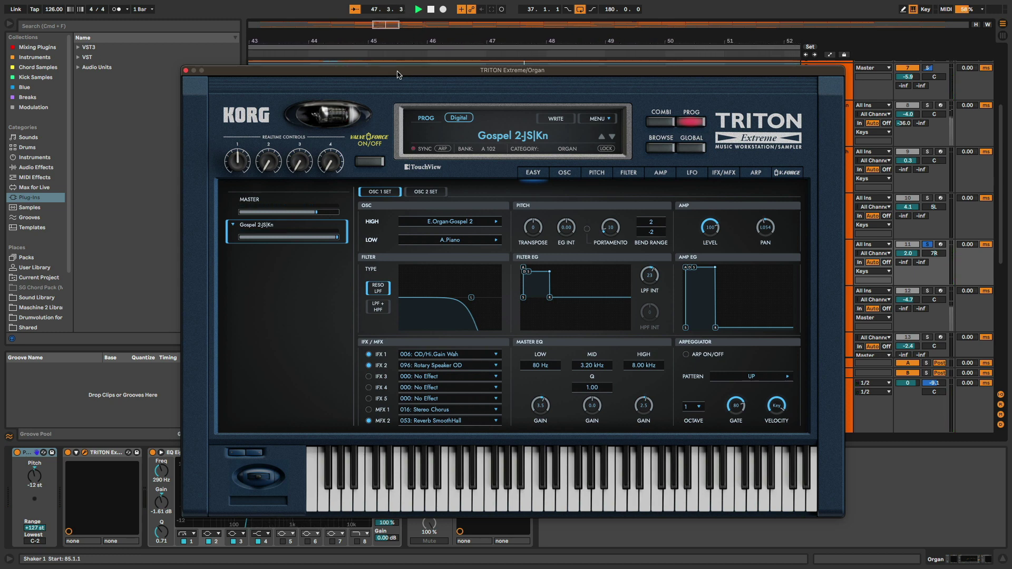
left_click(185, 70)
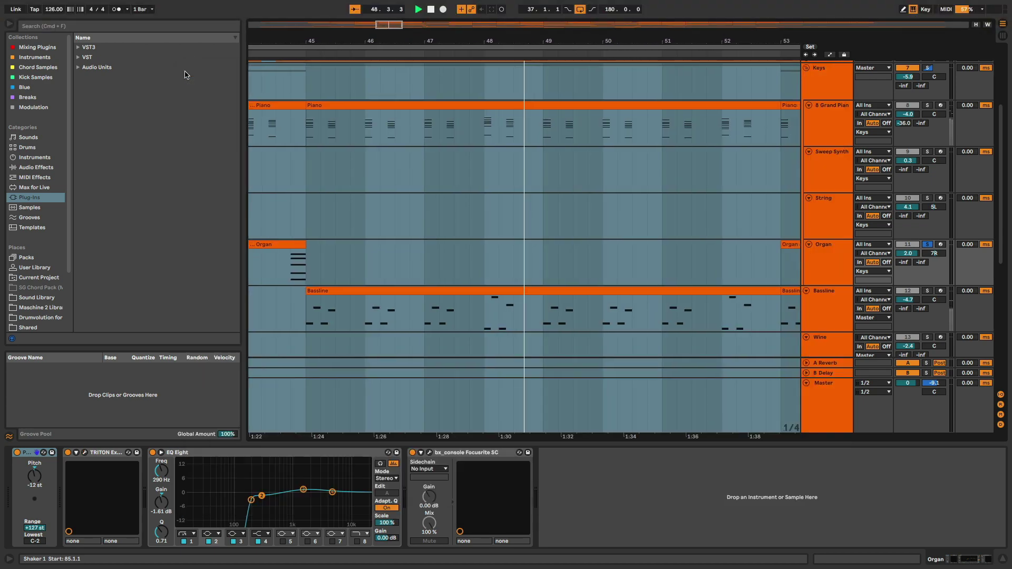
Stop playback and move the start of the arrangement loop to bar 45, where the first Bassline clip begins
key("minus")
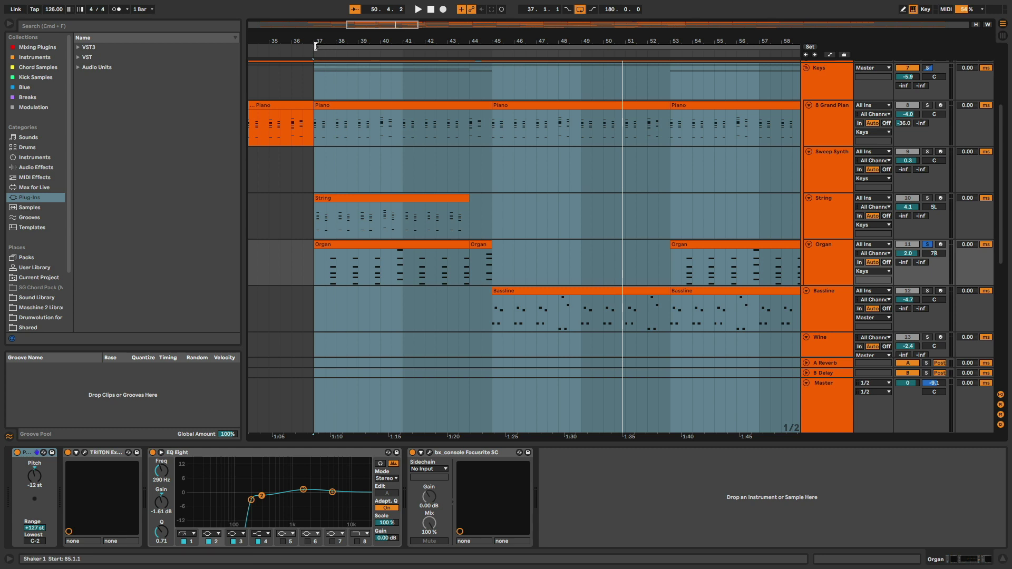
left_click(437, 65)
left_click_drag(475, 66, 493, 66)
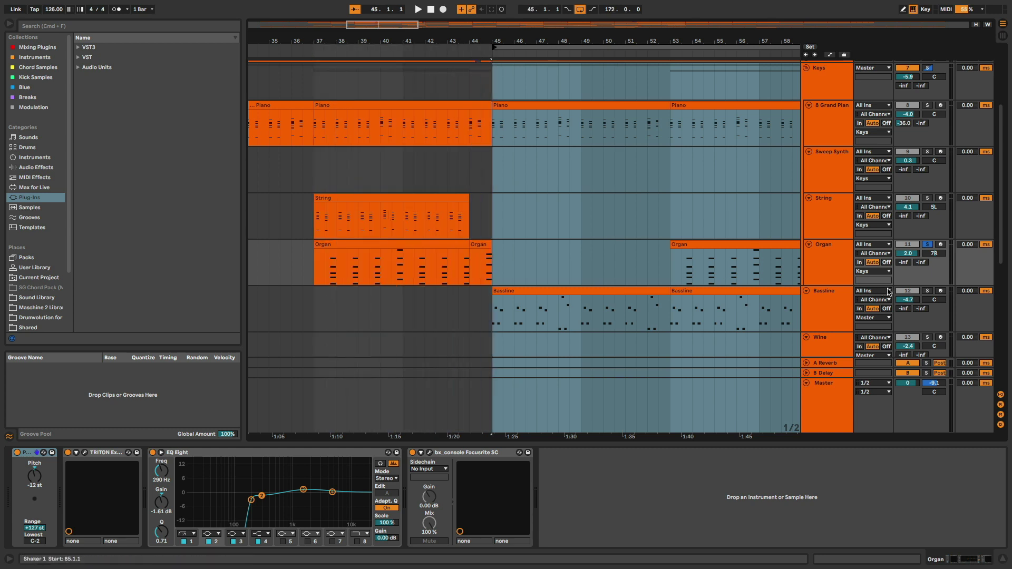
Solo the Bassline track, show its devices, and play the loop from bar 45
left_click(926, 291)
left_click(835, 298)
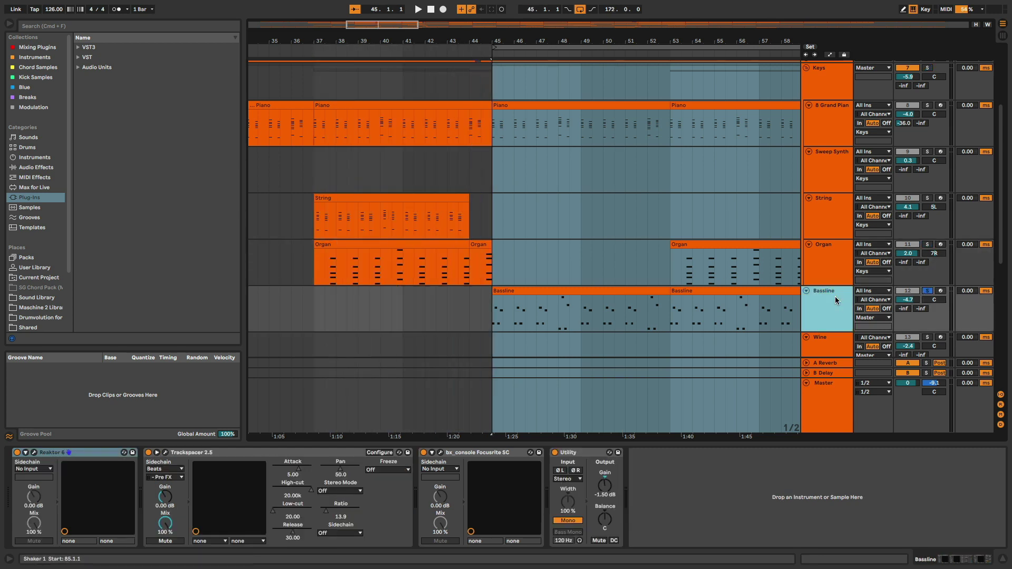
left_click(659, 47)
scroll(693, 318, "right", 5)
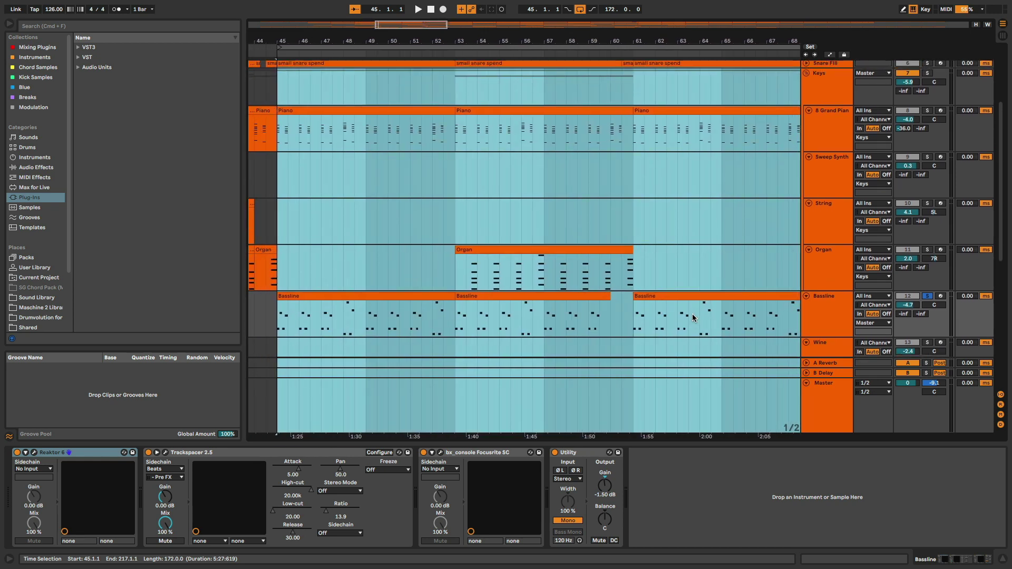
key("space")
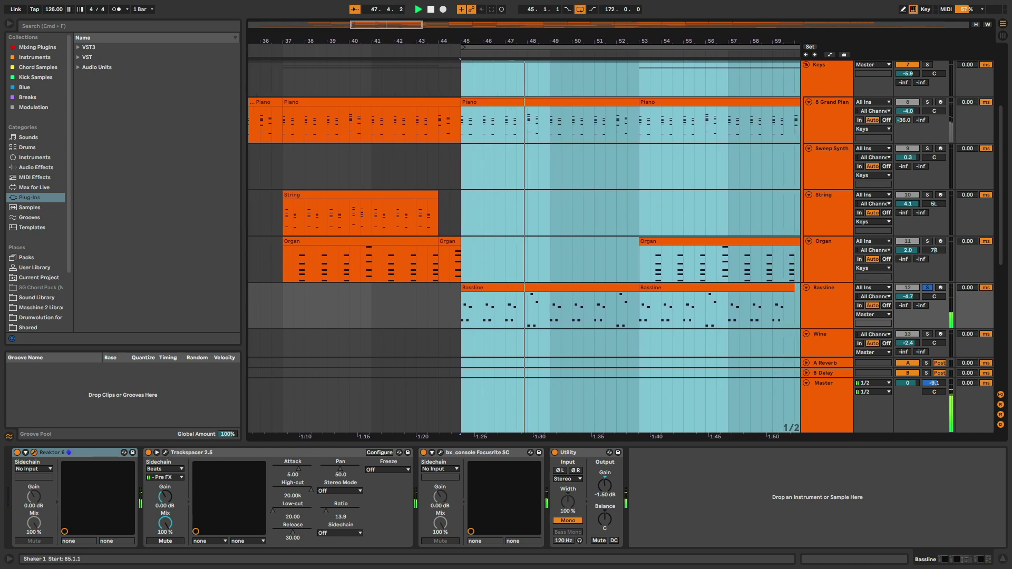
Examine the Bassline track's Reaktor 6 Razor patch while it plays, and close the plug-in window
left_click(34, 452)
left_click(657, 154)
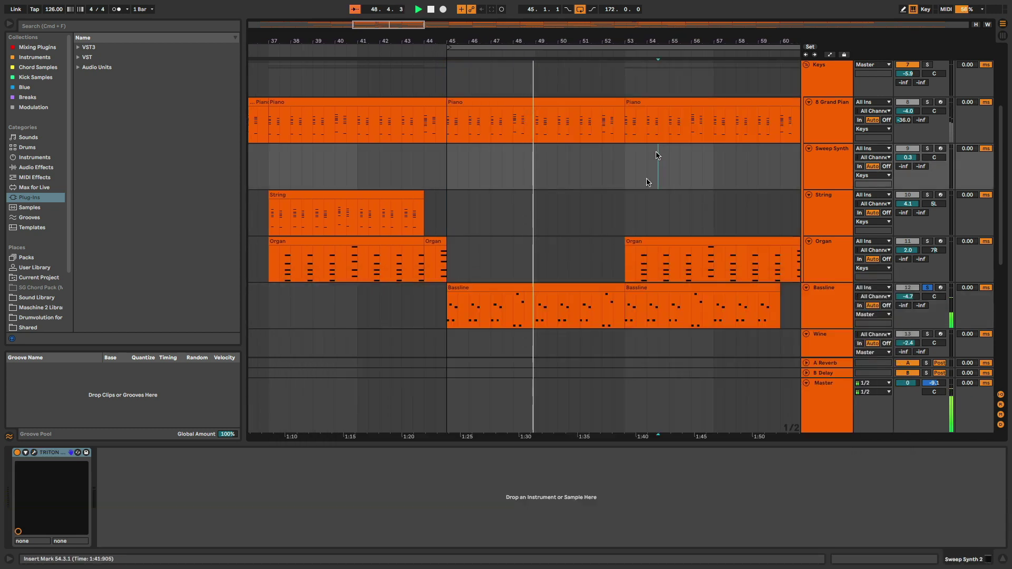
left_click(847, 290)
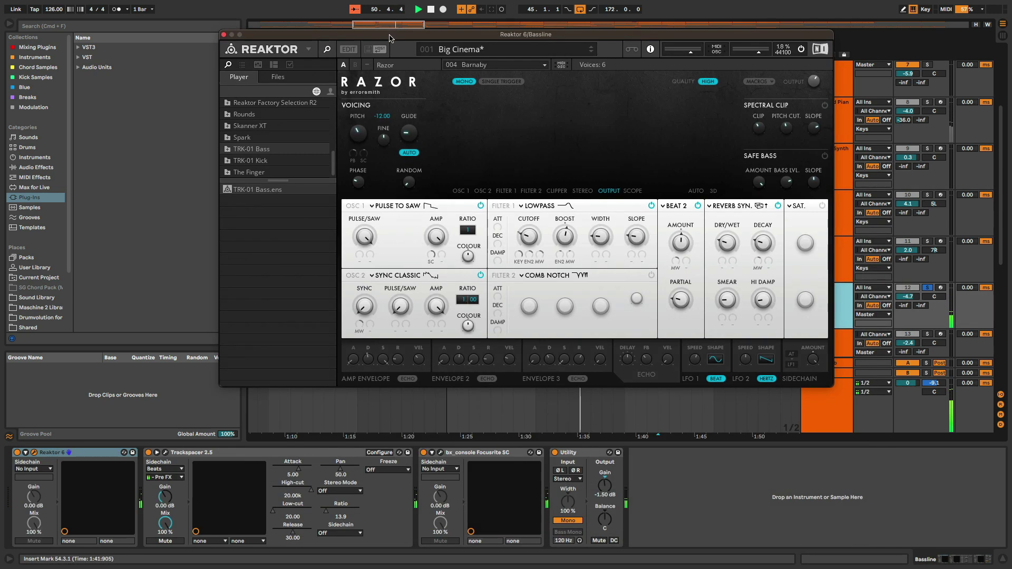
left_click_drag(390, 38, 370, 75)
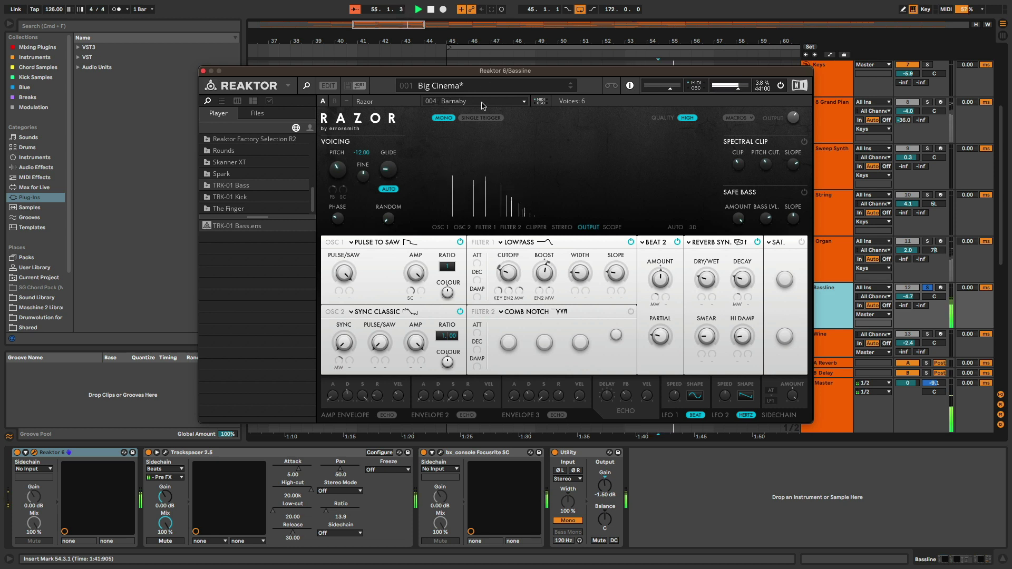
left_click(203, 72)
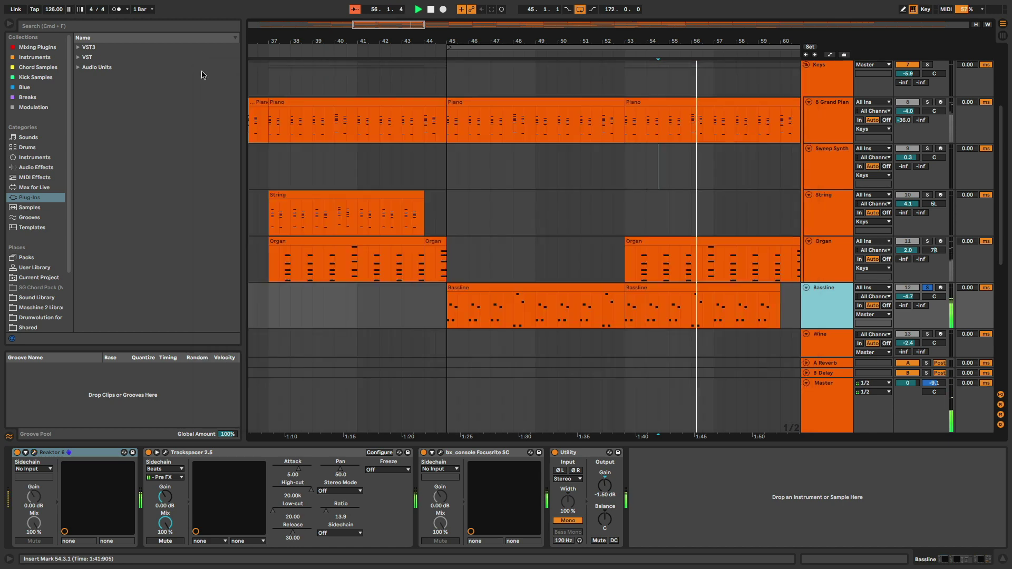
Stop playback and move the start of the arrangement loop to bar 37, where the String and Organ clips begin
scroll(625, 253, "down", 3)
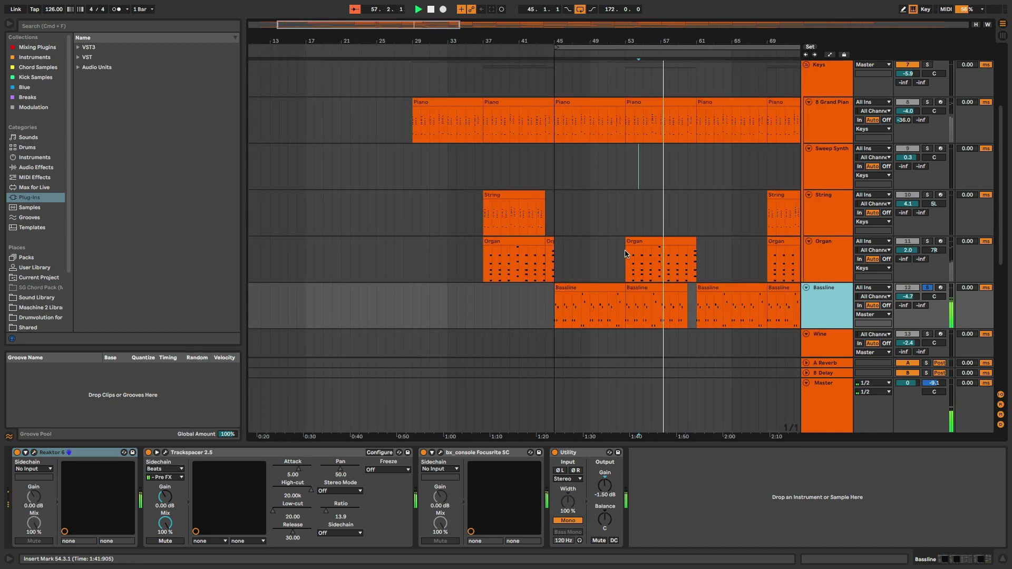
key("space")
left_click_drag(556, 48, 485, 60)
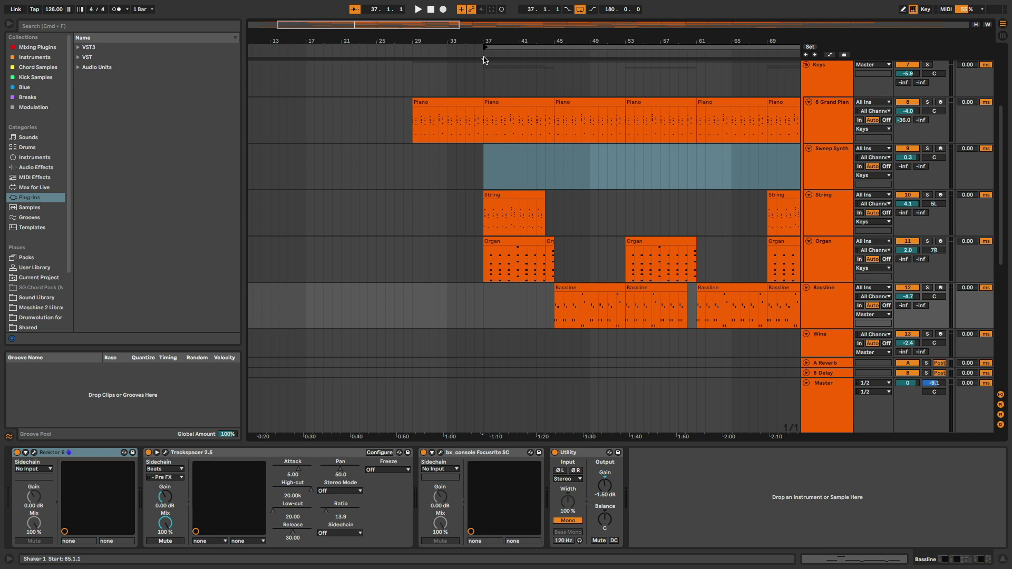
left_click(501, 47)
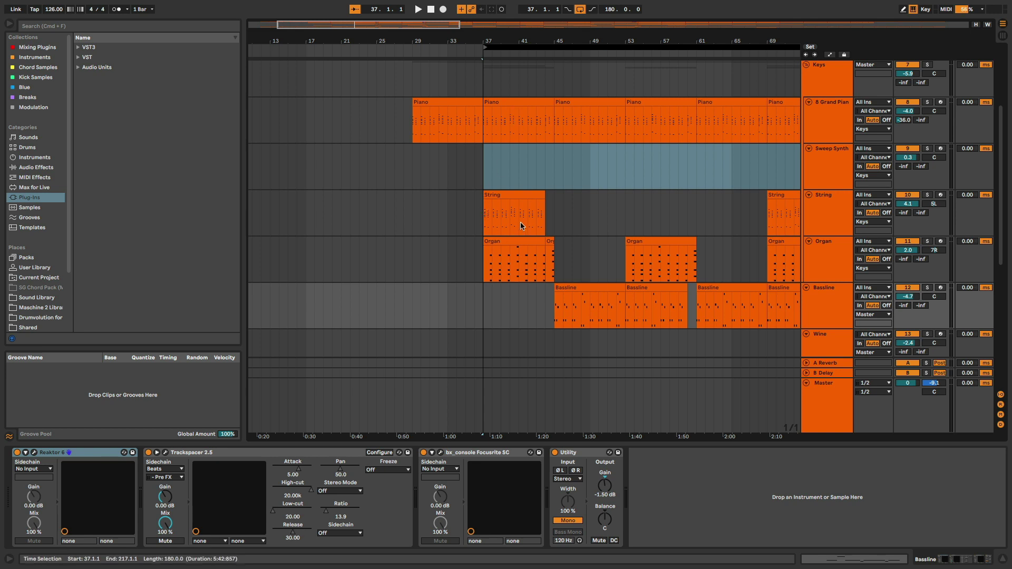
Place the insert marker at bar 44 on the Bassline track and play the full mix into the bassline section
left_click(529, 274)
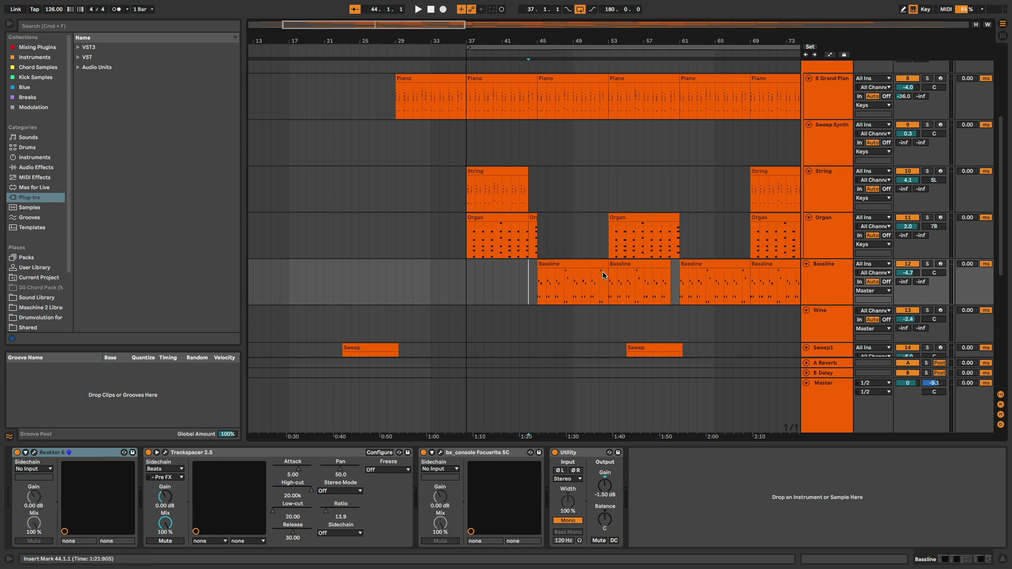
left_click(511, 52)
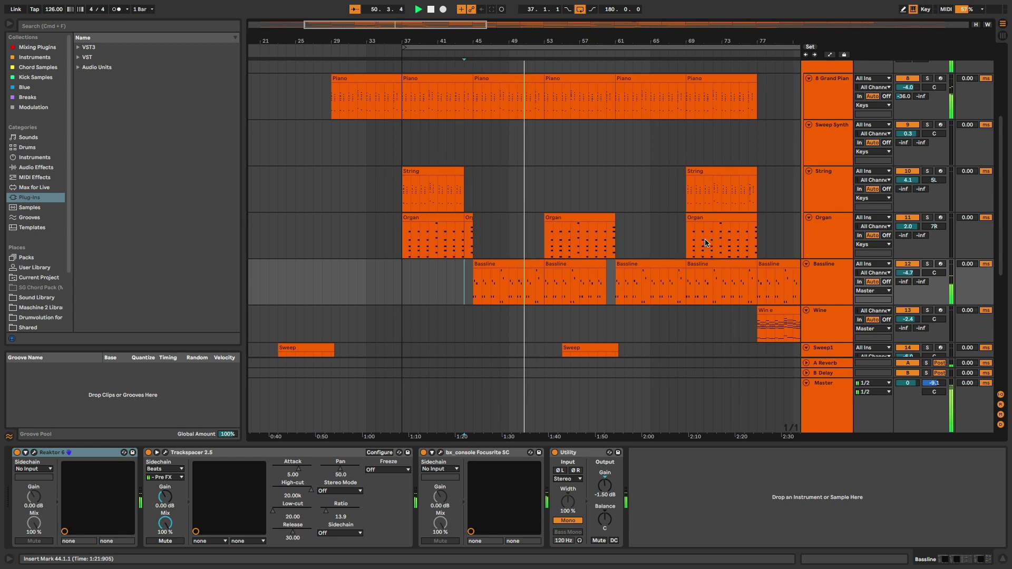
scroll(639, 200, "up", 5)
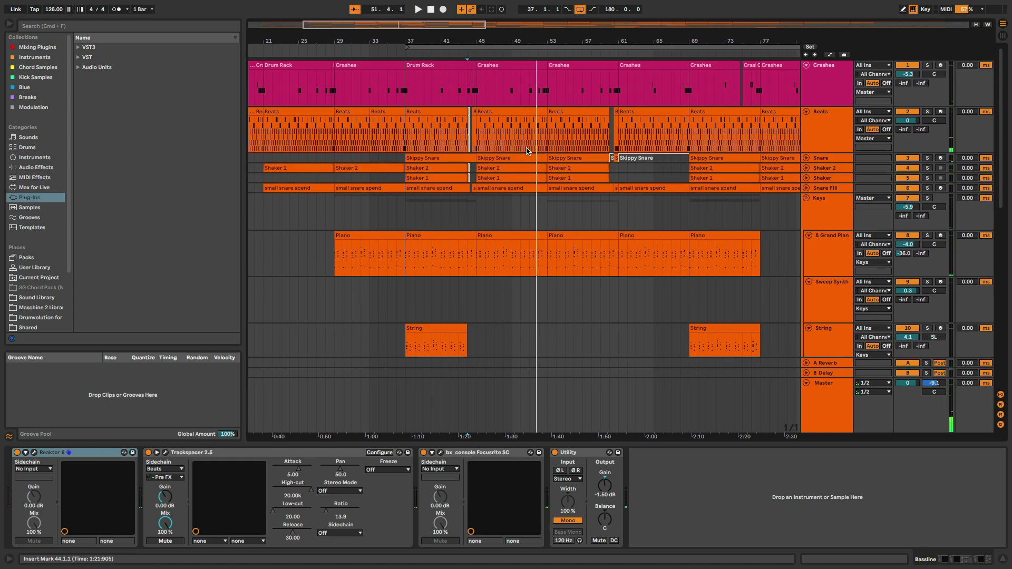
Play the full mix through the short drum break at bar 44, examining the Beats and Shaker clips around it
left_click_drag(459, 40, 460, 39)
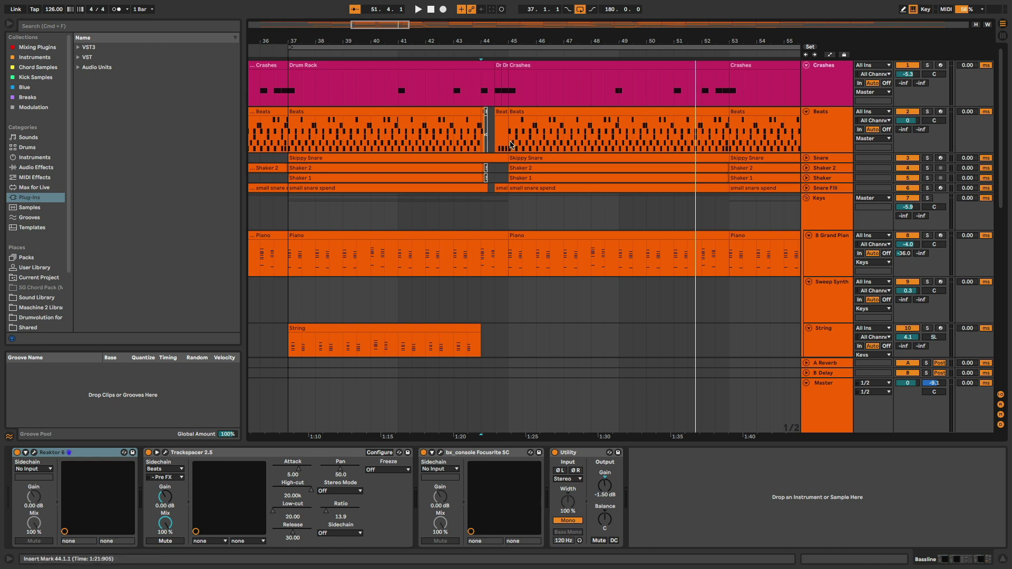
left_click(451, 55)
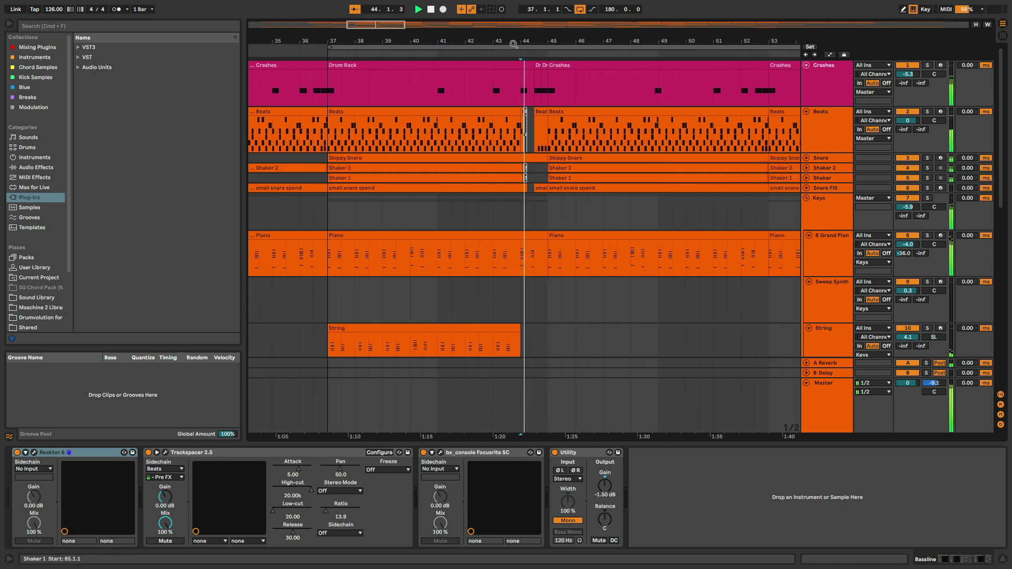
scroll(540, 39, "up", 5)
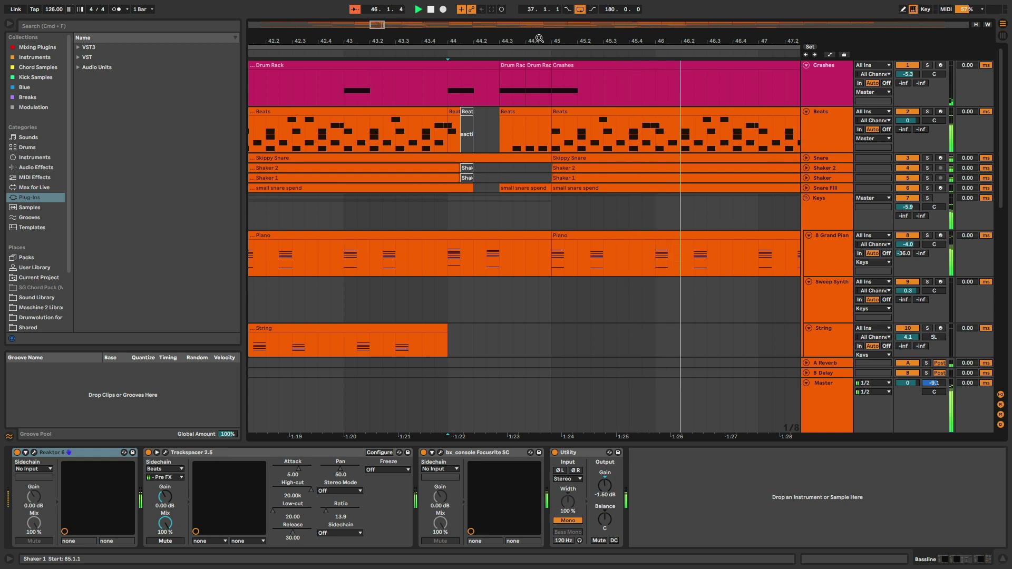
Unfold the Snare Fill track and examine the notes of its short clip leading into bar 45
left_click(806, 187)
left_click(537, 190)
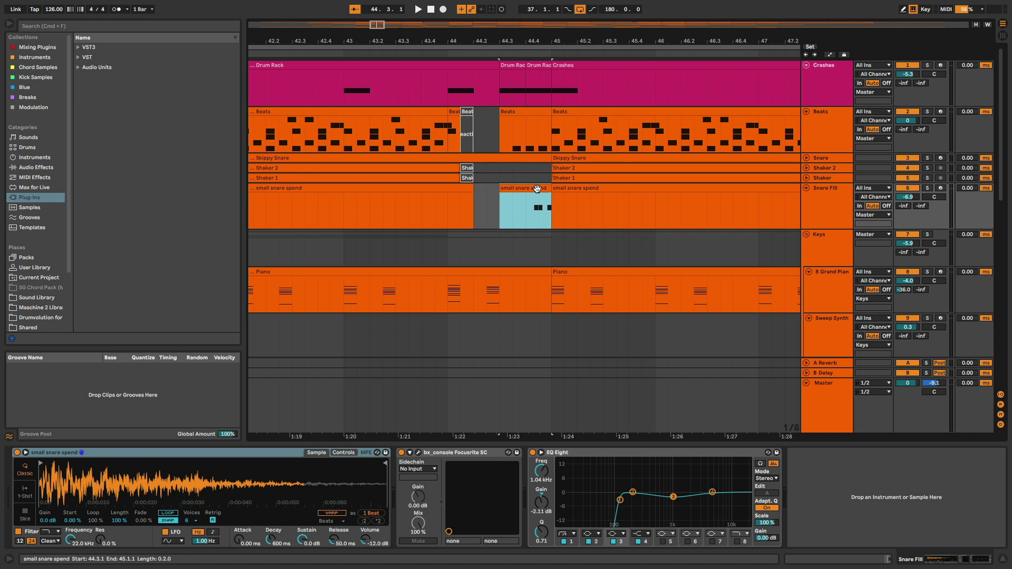
double_click(536, 189)
left_click(857, 485)
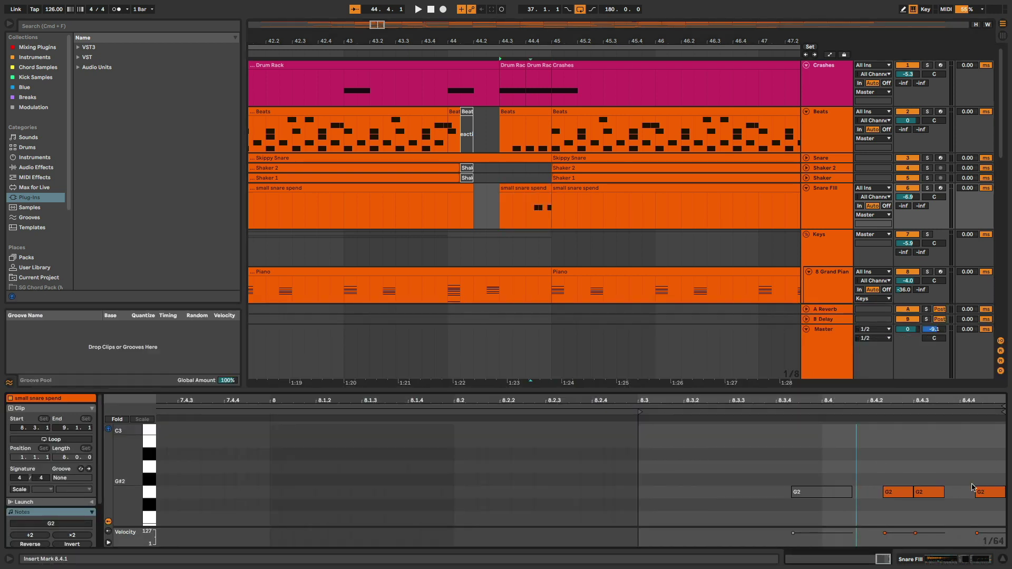
Unfold the Shaker 2, Shaker and Snare tracks in the arrangement
key("minus")
key("minus")
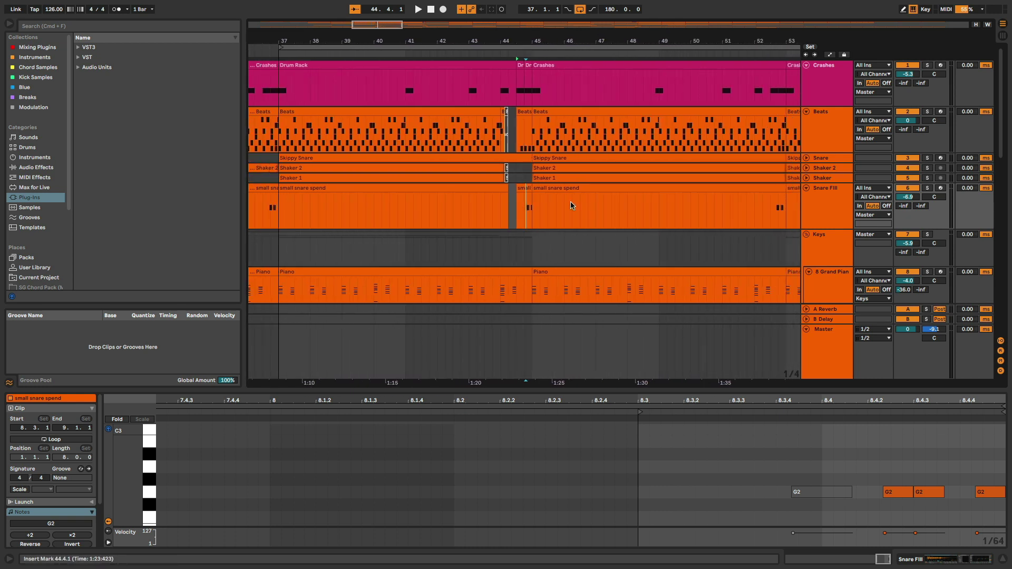
left_click(807, 167)
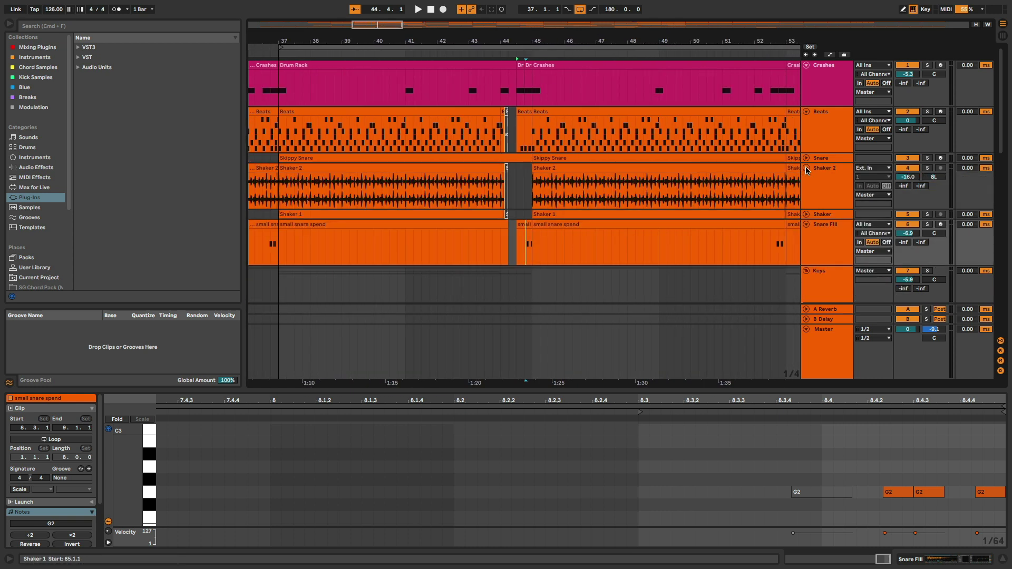
left_click(807, 214)
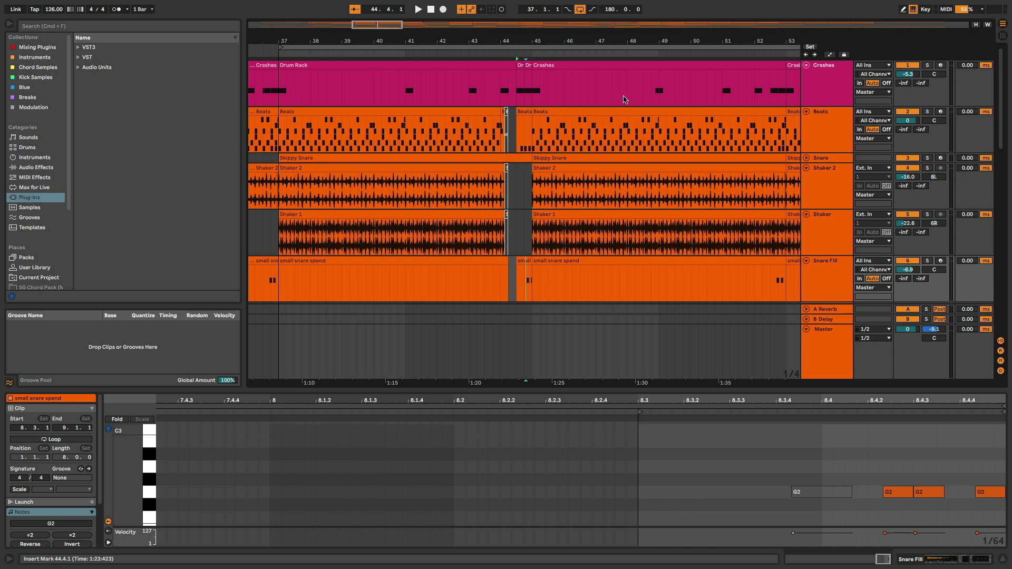
left_click(806, 158)
Compare the MIDI notes of the Beats and Skippy Snare clips that start at bar 45
left_click_drag(565, 45, 476, 45)
left_click(482, 110)
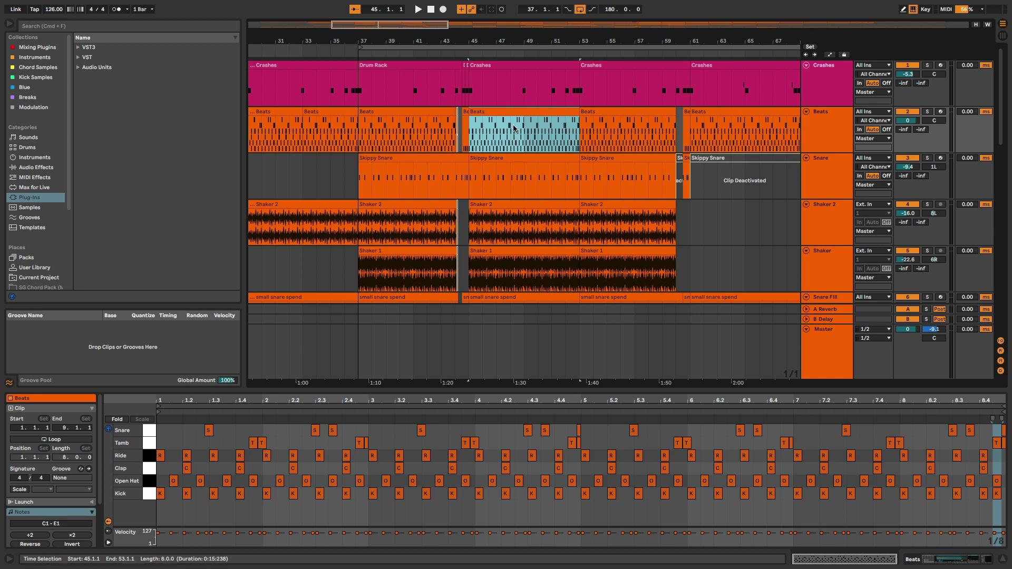
left_click(506, 159)
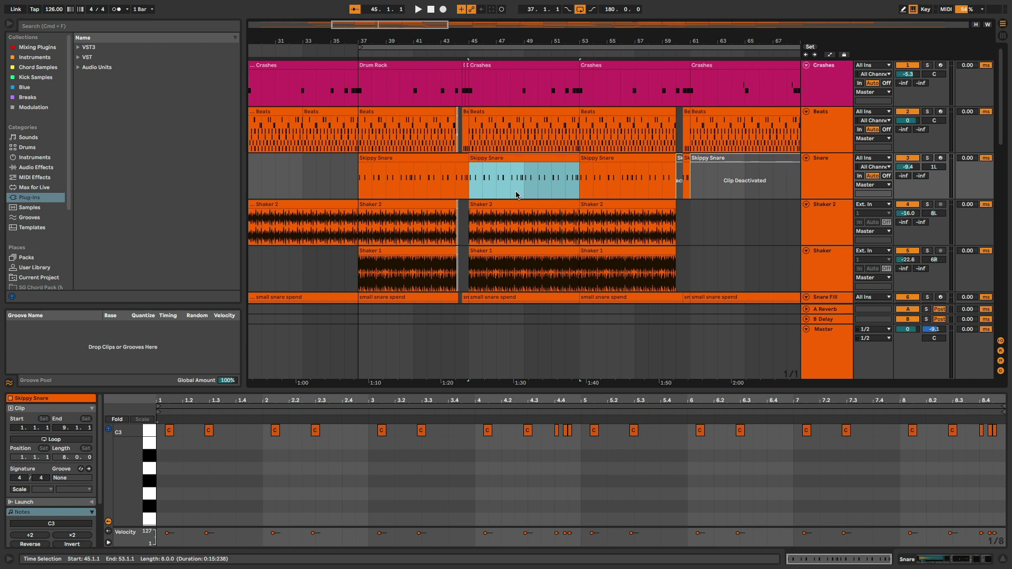
left_click(528, 111)
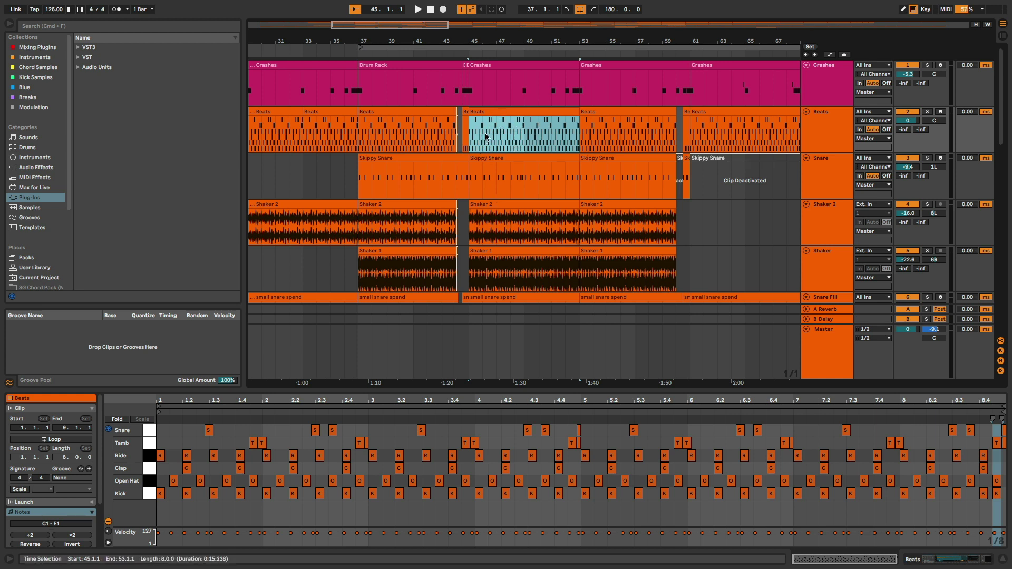
left_click(494, 161)
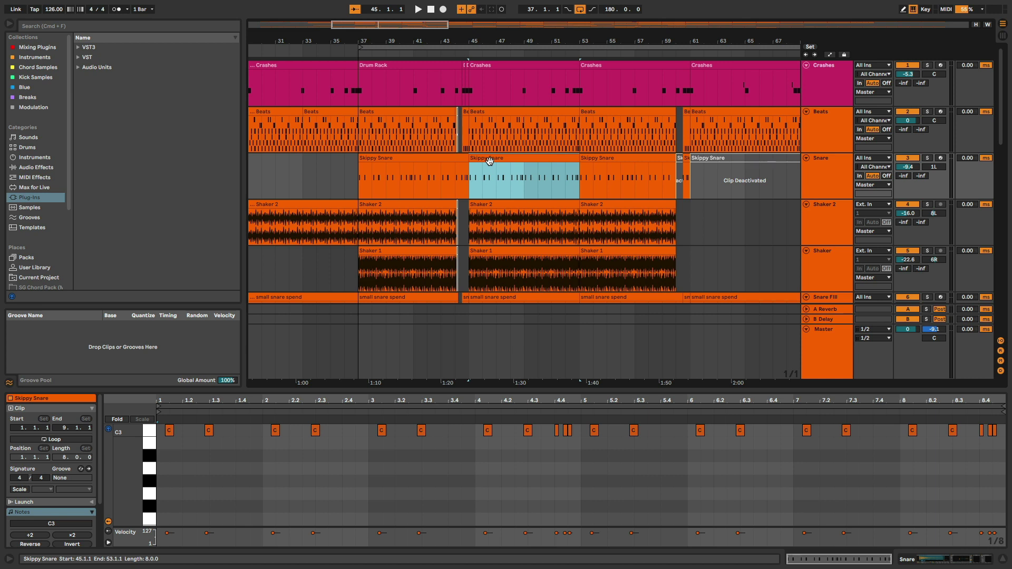
Solo the Beats track, show its Drum Rack, and play it from bar 45
scroll(503, 174, "down", 2)
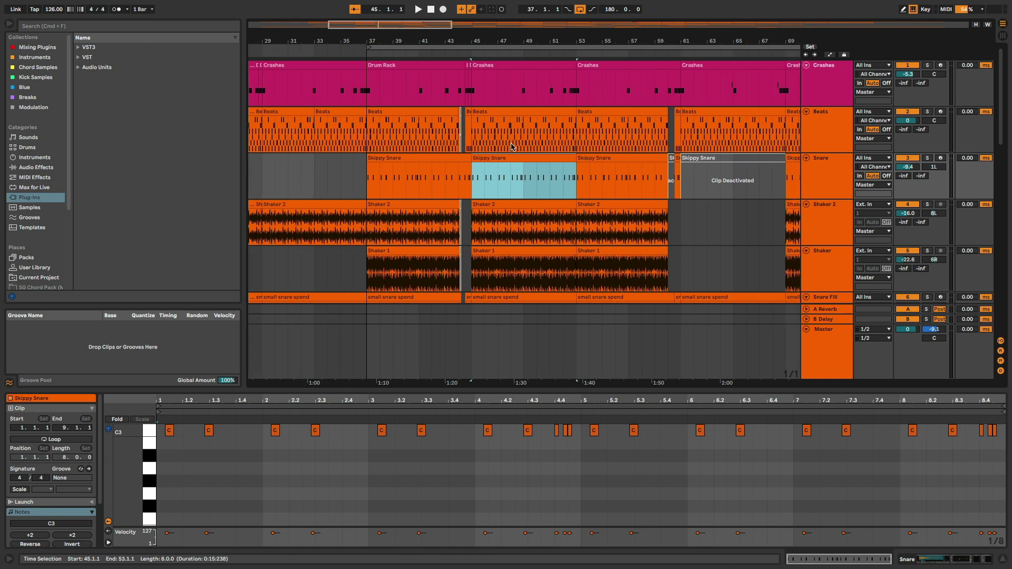
left_click(836, 114)
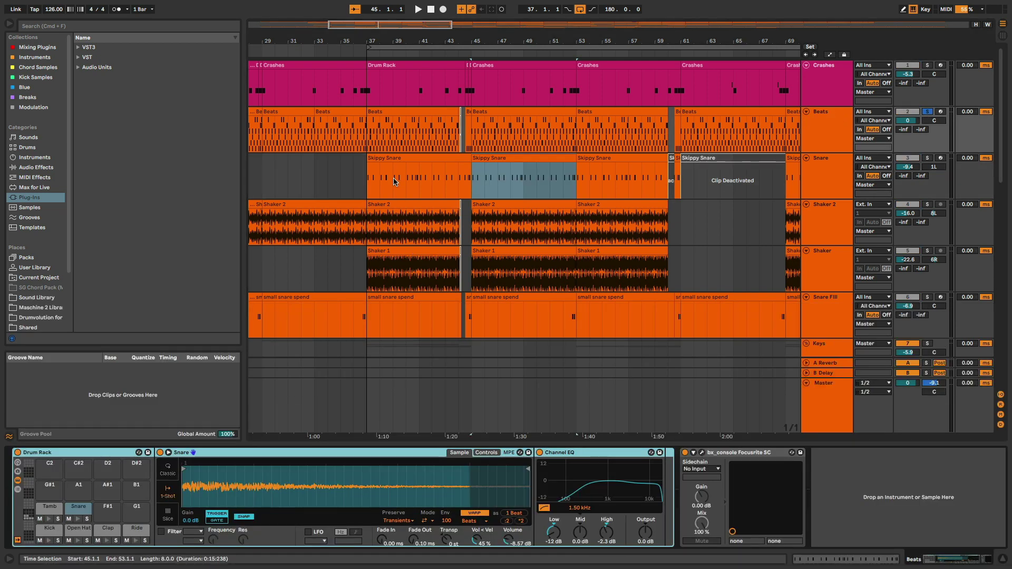
key("space")
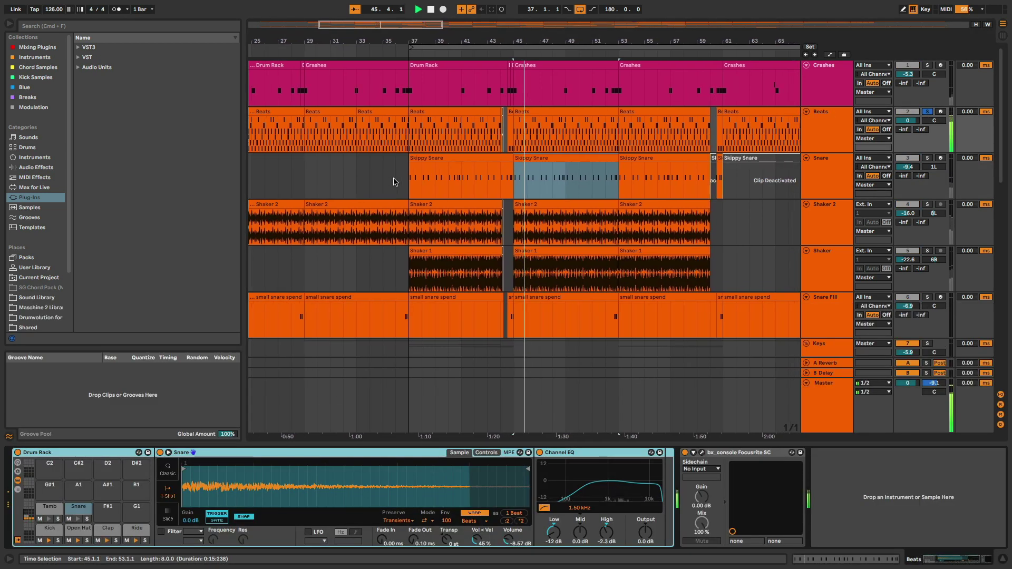
Examine the Drum Rack's Kick, Open Hat, Clap, Ride, Tamb and Snare pads and their device chains during playback
left_click(51, 531)
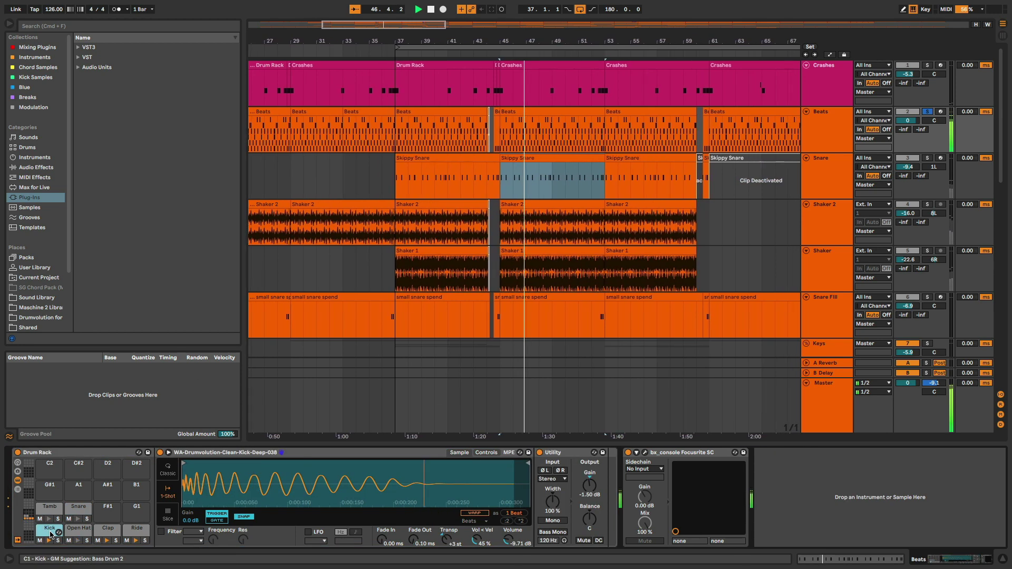
left_click(78, 531)
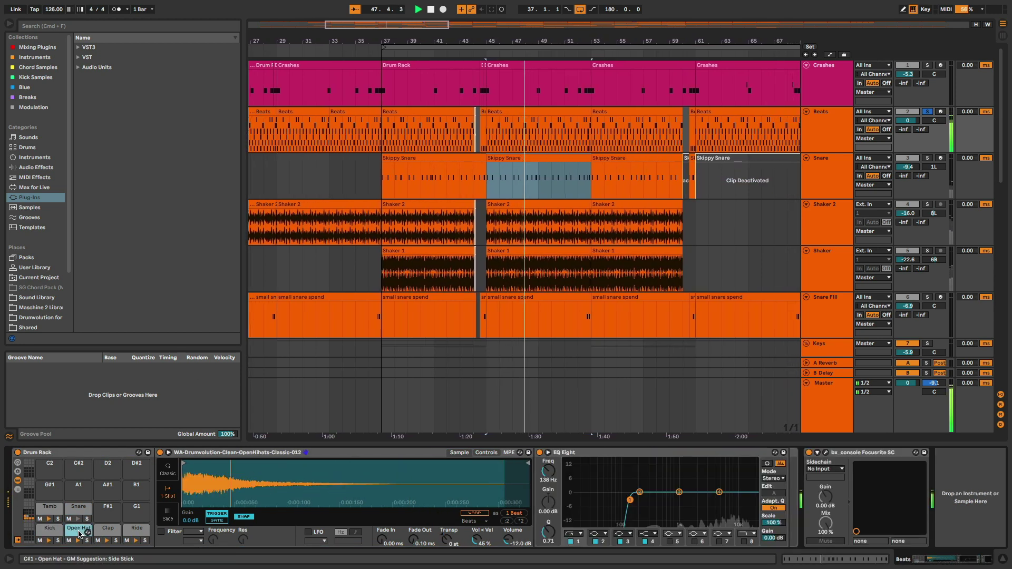
left_click(107, 529)
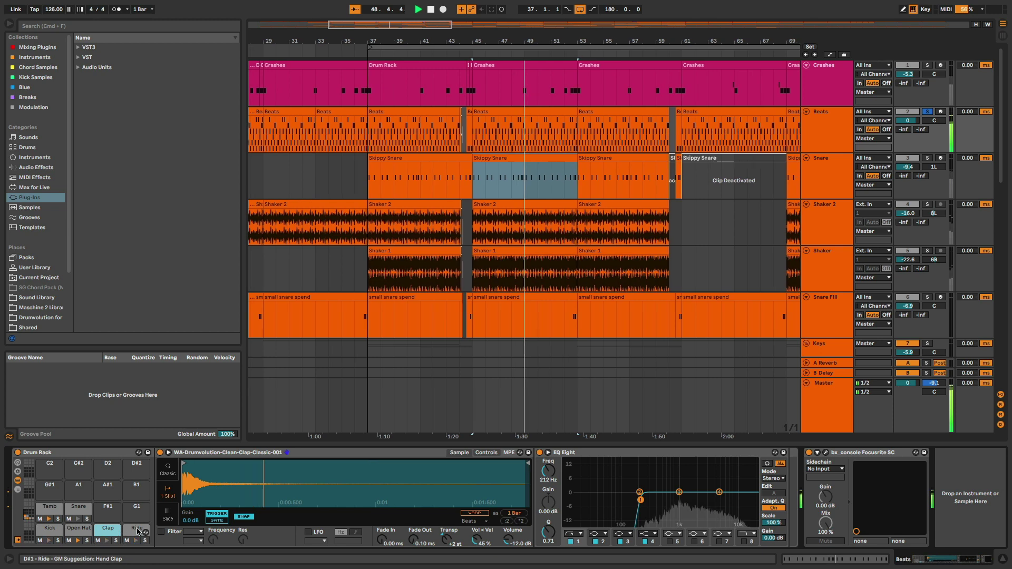
left_click(138, 531)
left_click(50, 508)
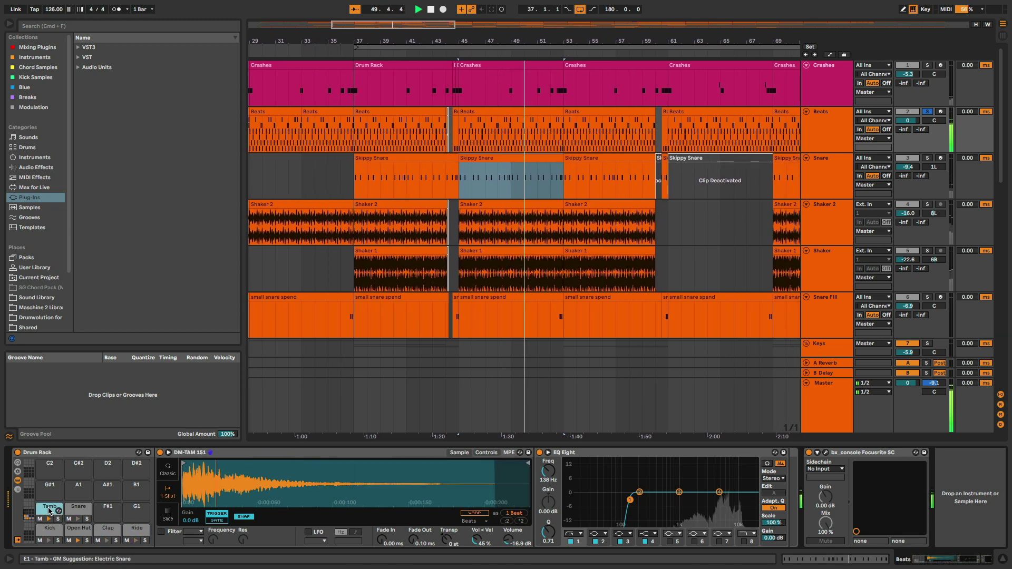
left_click(78, 508)
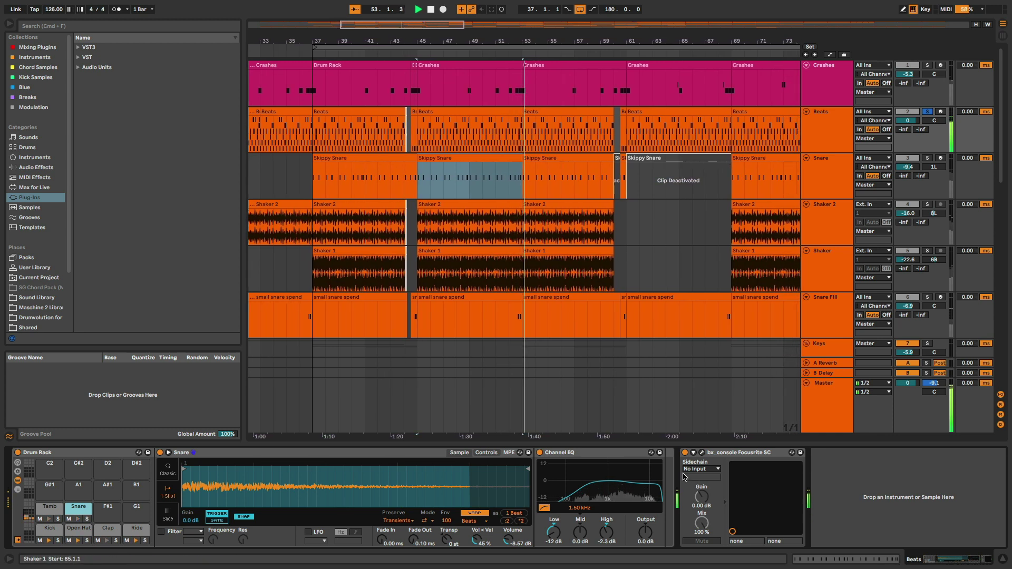
Examine the Beats track's bx_console Focusrite SC plug-in window, close it, and stop playback
left_click(702, 453)
left_click_drag(496, 394, 425, 93)
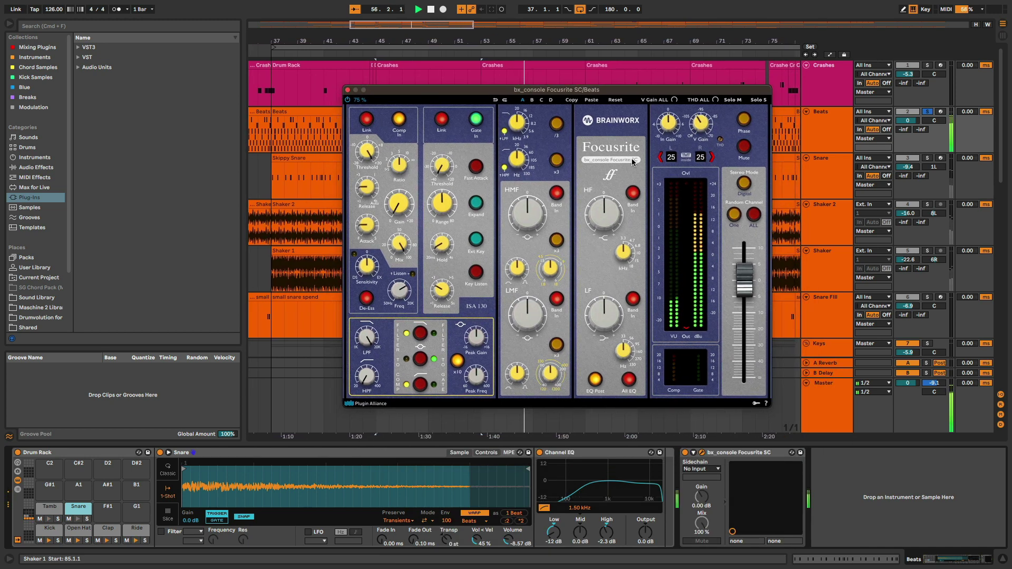
left_click(453, 179)
key("space")
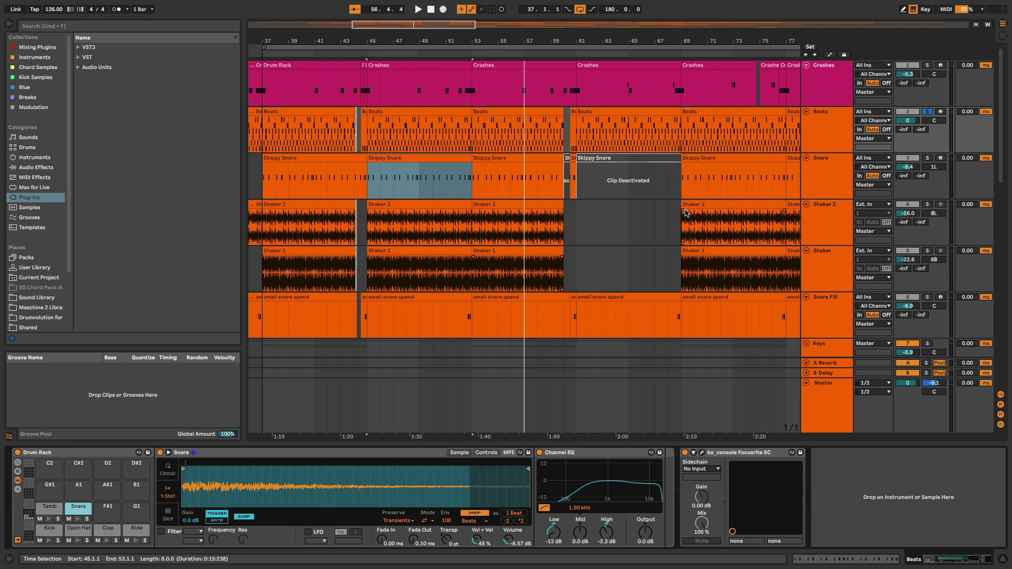
Examine the bx_console Focusrite SC plug-in in the Snare track's device chain and in the Master track's chain
left_click(813, 143)
left_click(823, 178)
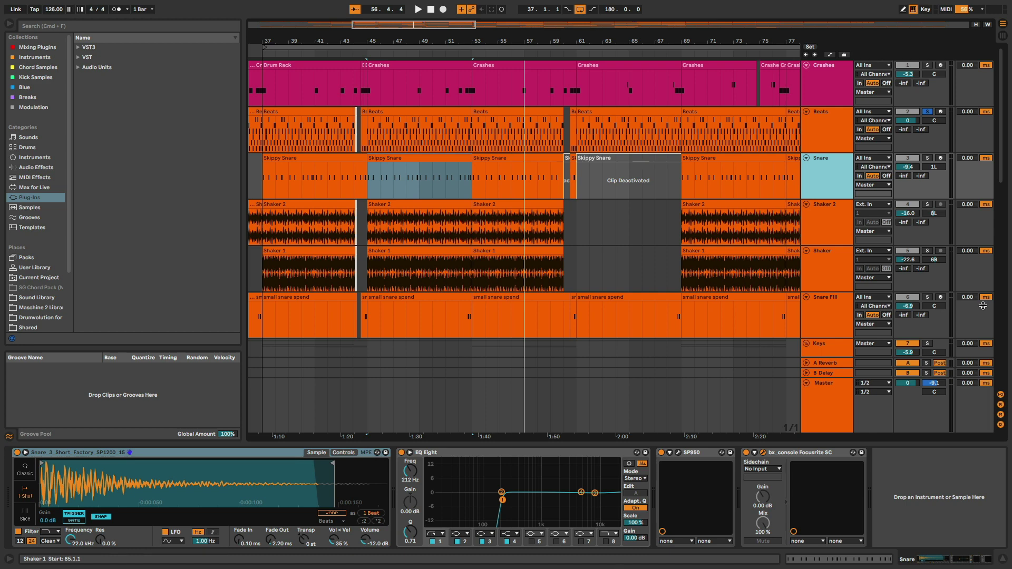
left_click(767, 455)
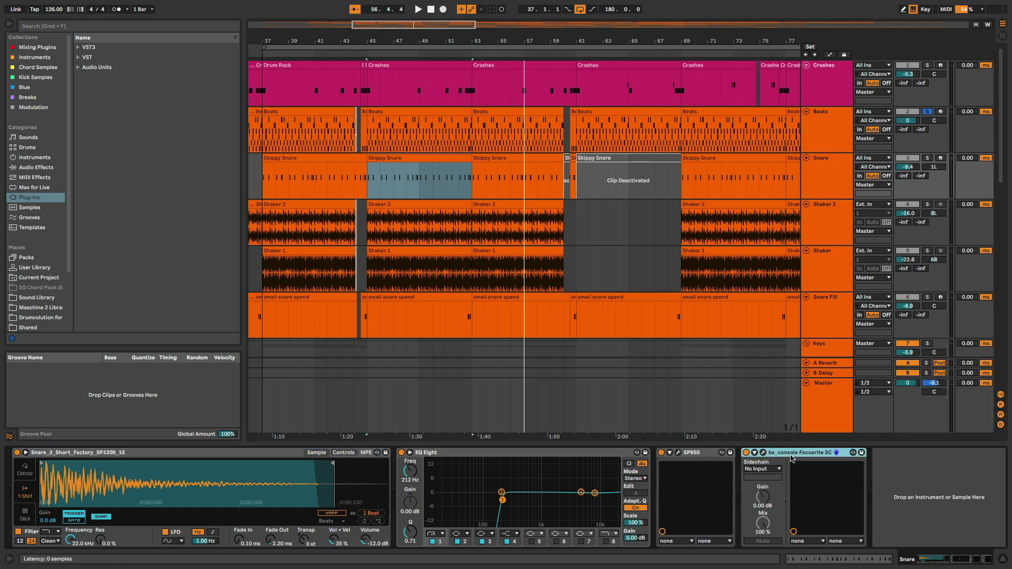
left_click(829, 397)
left_click(100, 456)
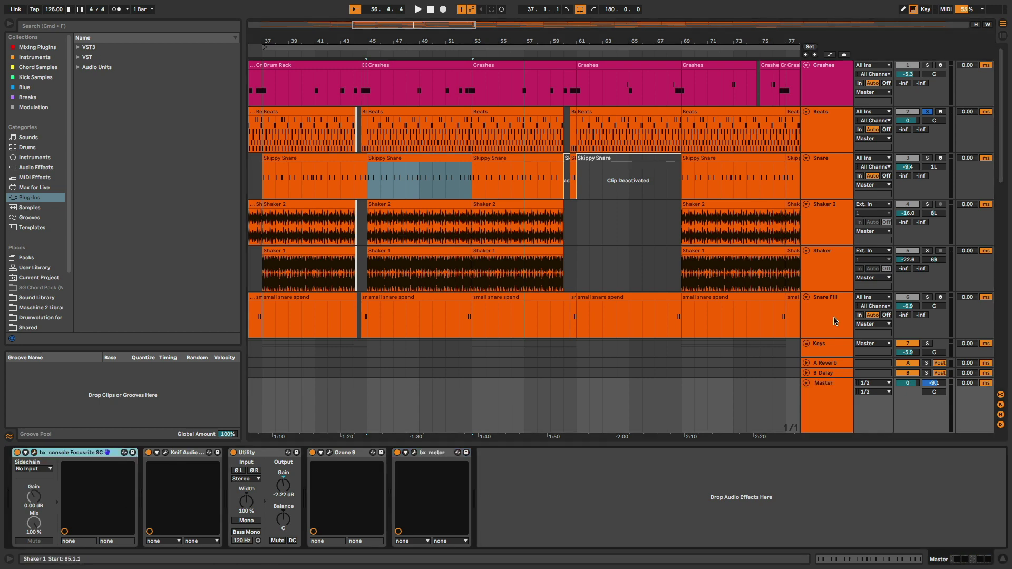
Return to the Snare track's devices and turn off its SP950 plug-in
left_click(832, 182)
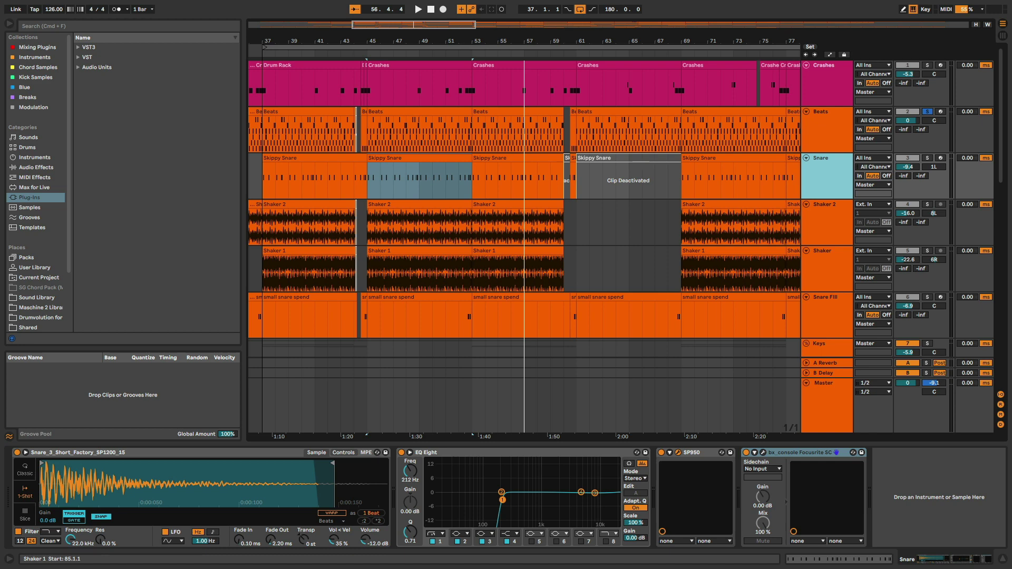
left_click(661, 453)
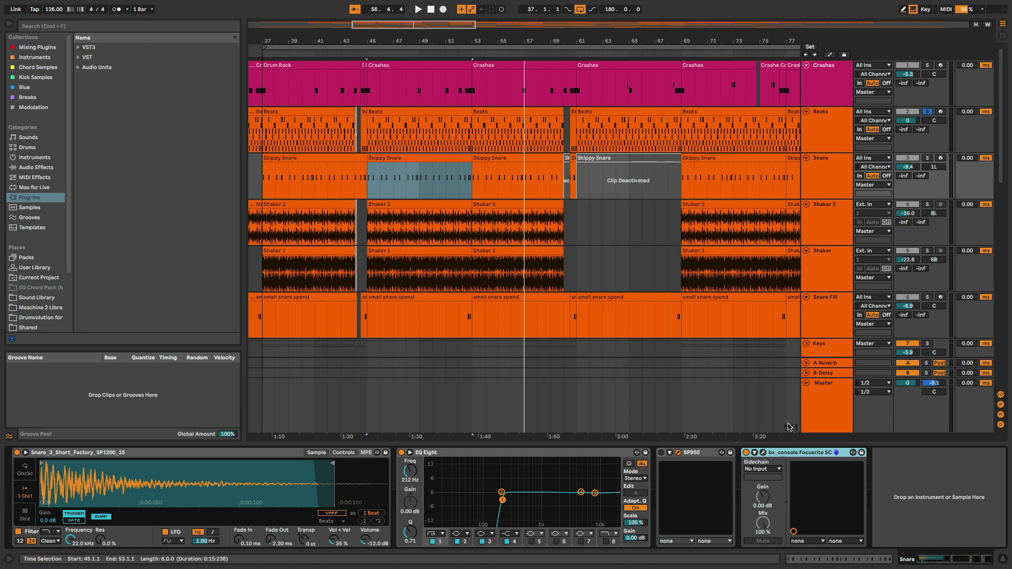
Select the Sweep1 track below Wine and show its device chain
scroll(831, 230, "down", 5)
scroll(831, 229, "down", 10)
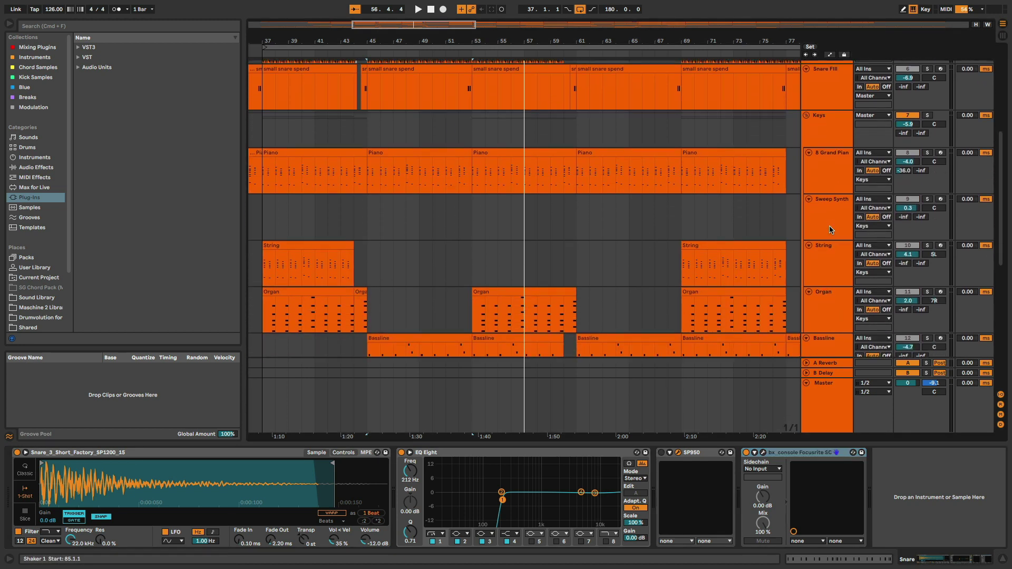
left_click(826, 235)
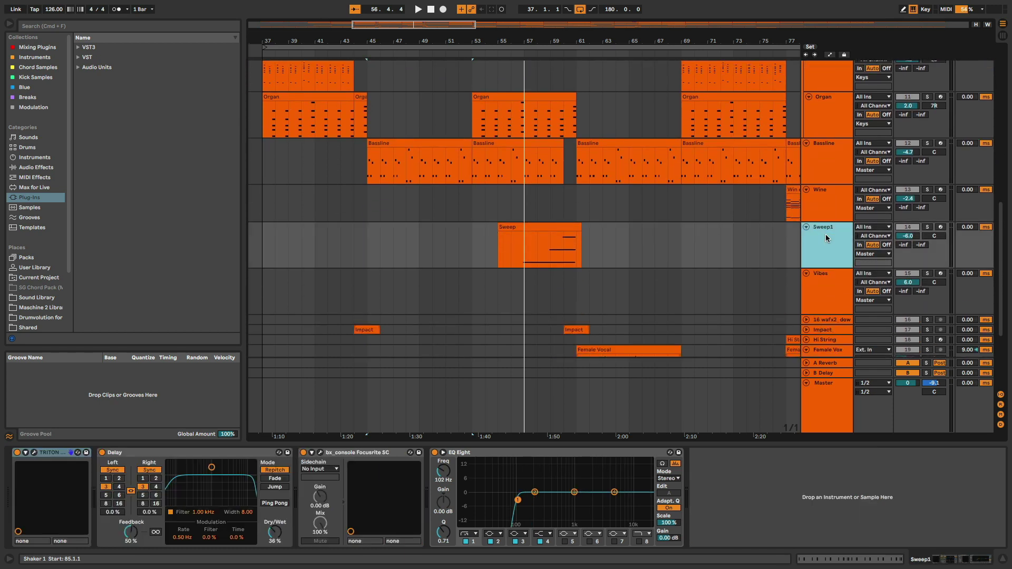
Take the Beats track out of solo, then examine Sweep1's TRITON Extreme plug-in window and close it
scroll(839, 245, "up", 15)
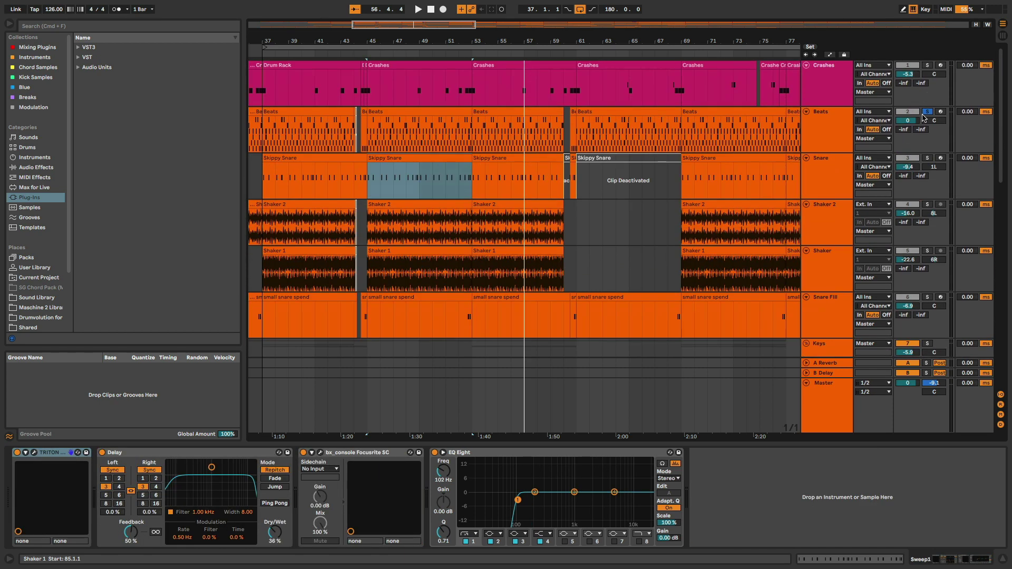
scroll(836, 300, "down", 4)
scroll(836, 296, "down", 10)
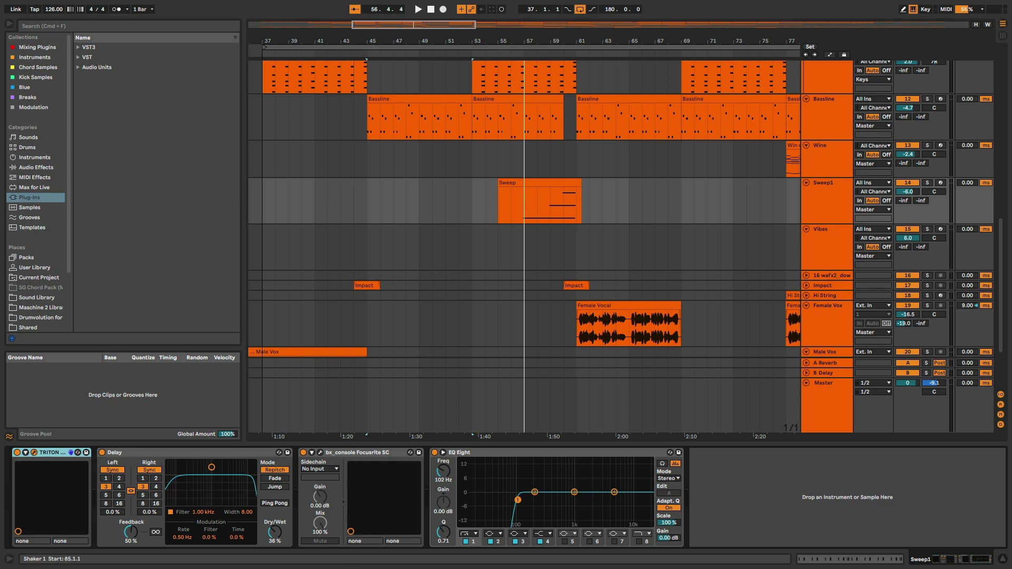
left_click(625, 567)
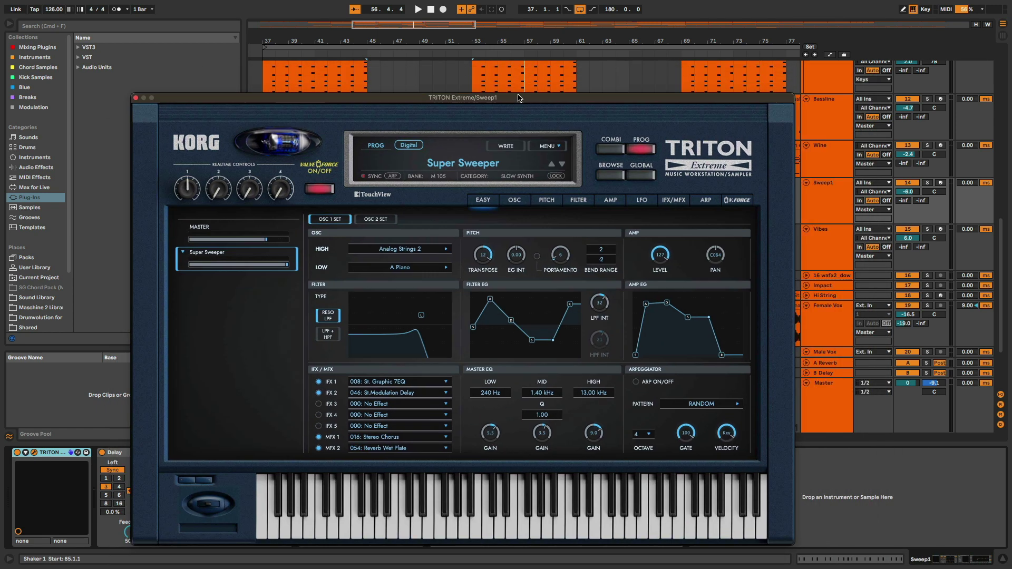
left_click(138, 91)
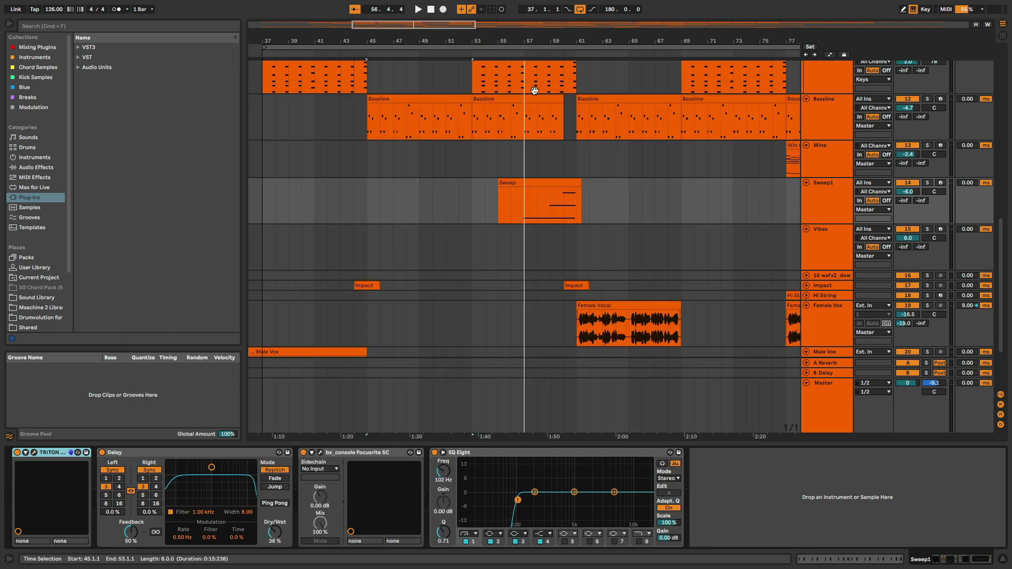
Start playback near bar 56 and solo the Sweep1 track to hear its part alone
left_click(538, 55)
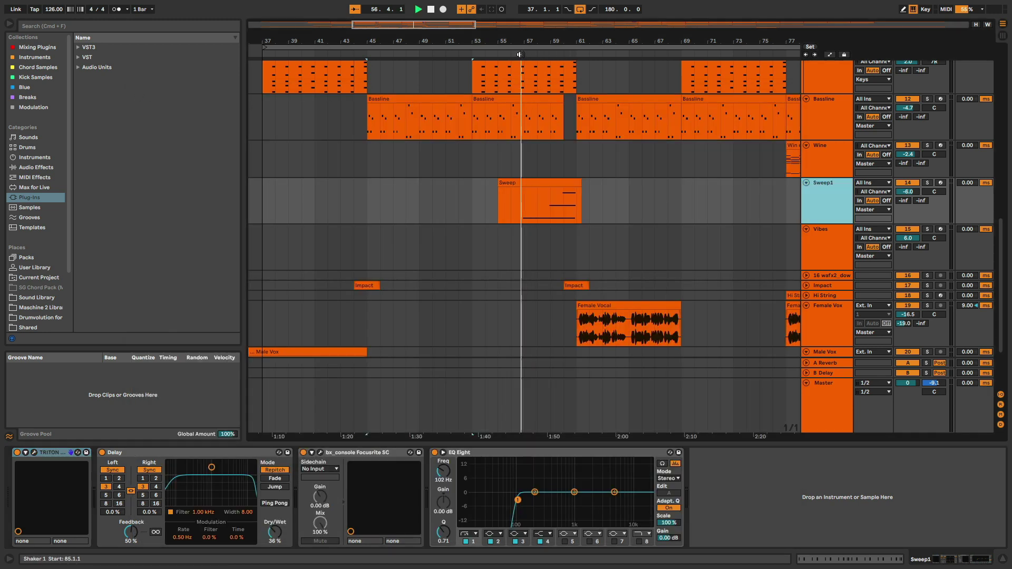
left_click(929, 183)
left_click(816, 197)
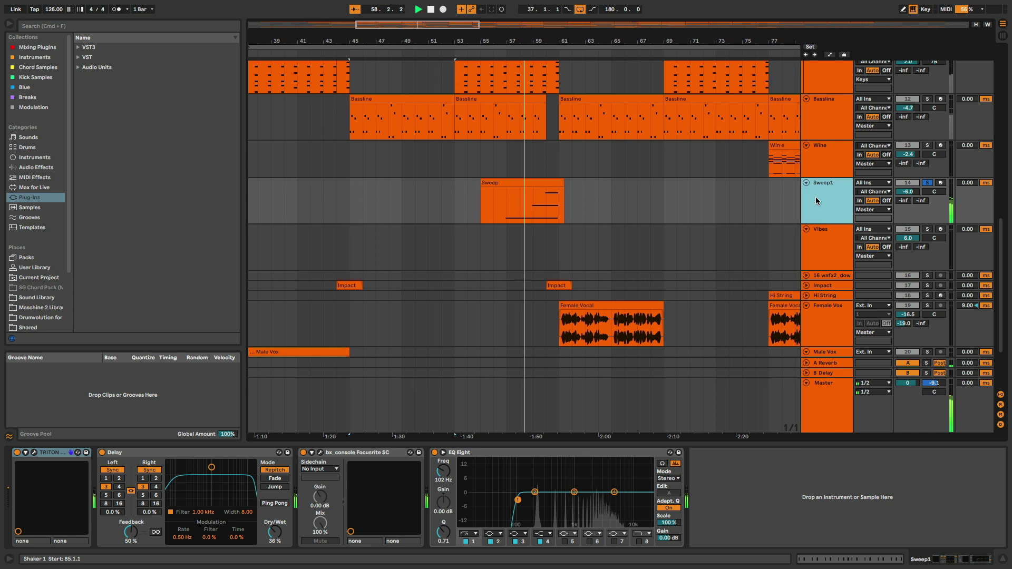
Show the Sweep clip's notes in an enlarged clip editor, then stop playback and unsolo Sweep1
double_click(520, 186)
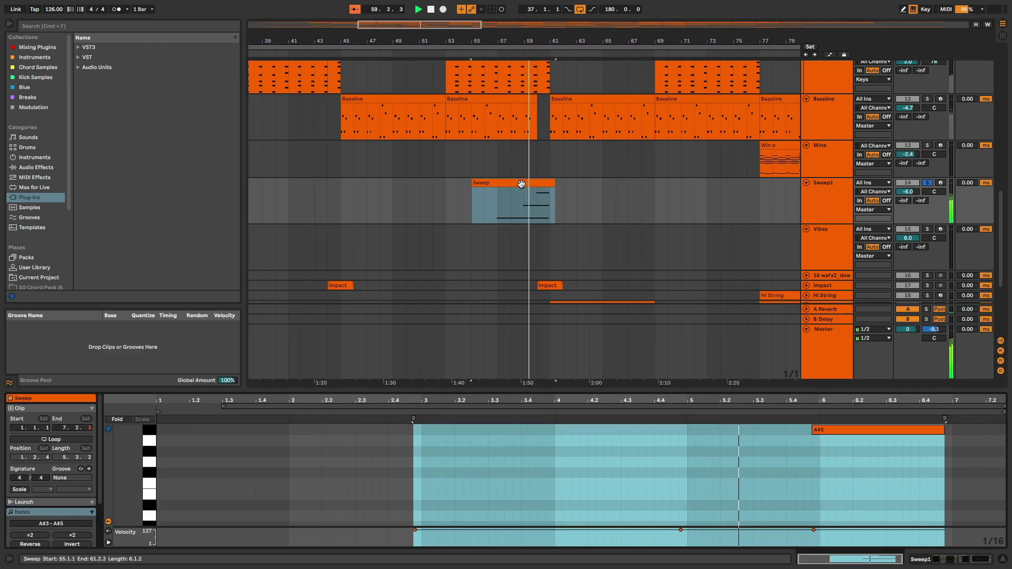
left_click_drag(659, 395, 660, 251)
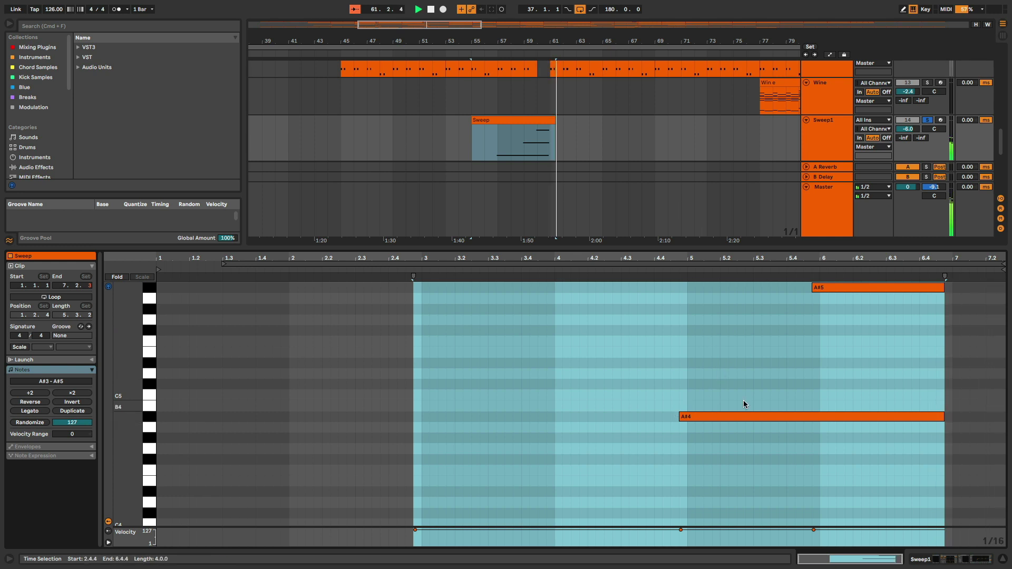
left_click(820, 138)
left_click(928, 120)
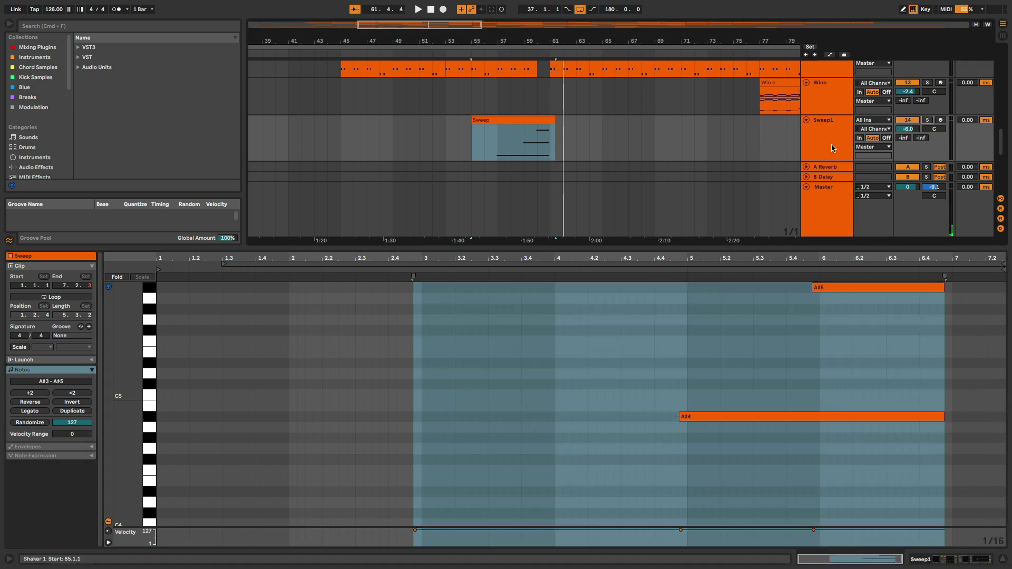
Hide the clip editor to reveal the arrangement tracks below Sweep1
scroll(702, 148, "down", 2)
scroll(701, 148, "right", 3)
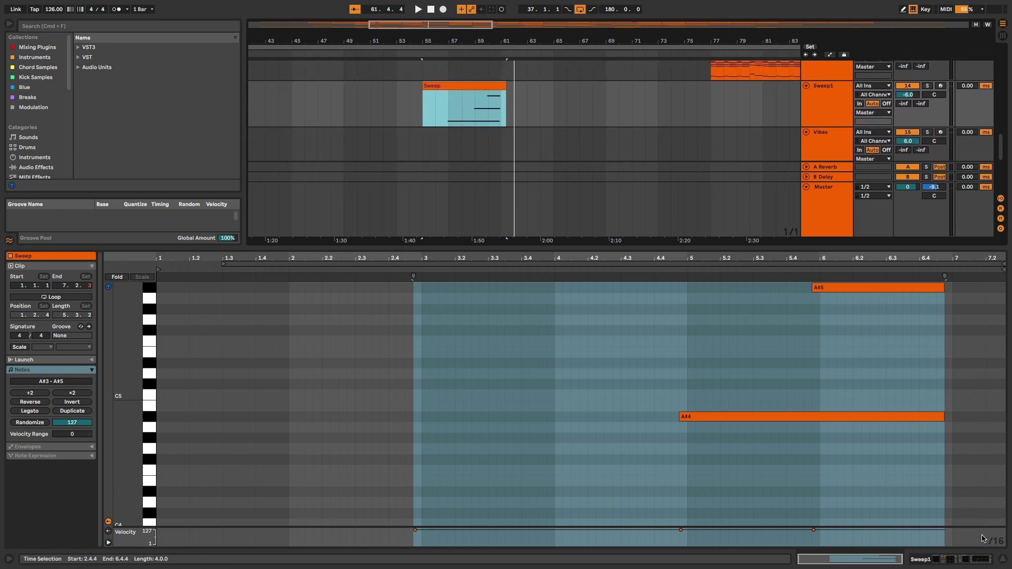
left_click(1003, 559)
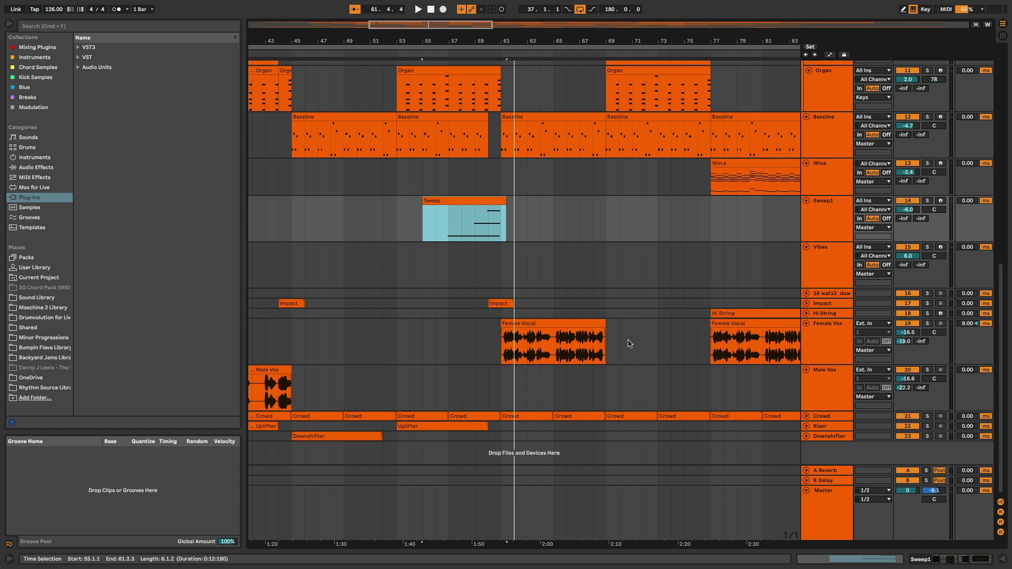
Unfold the Impact track, select its clip at bar 60, and play the arrangement leading into it
scroll(628, 343, "right", 2)
left_click(807, 303)
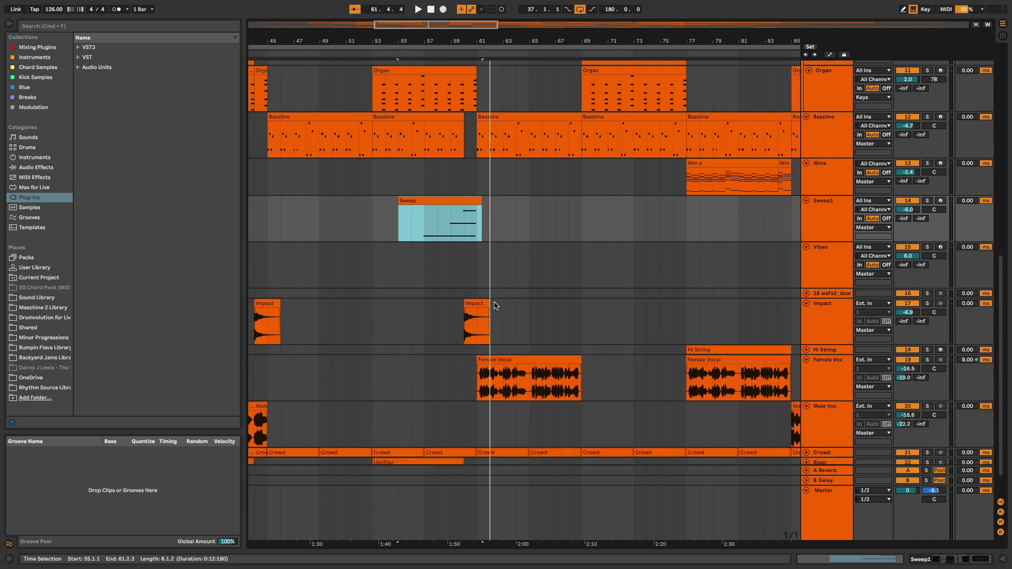
left_click(478, 302)
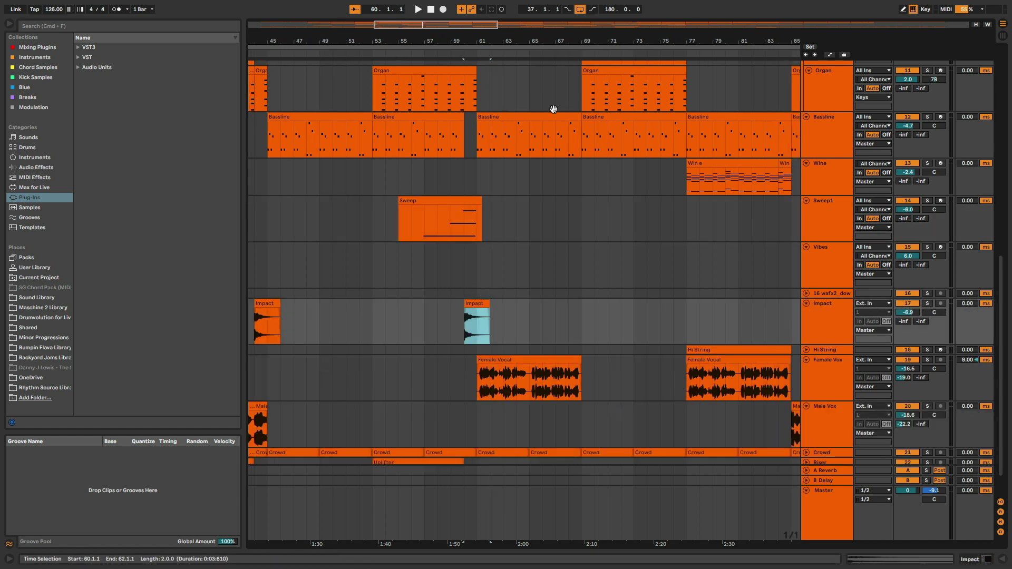
left_click(451, 56)
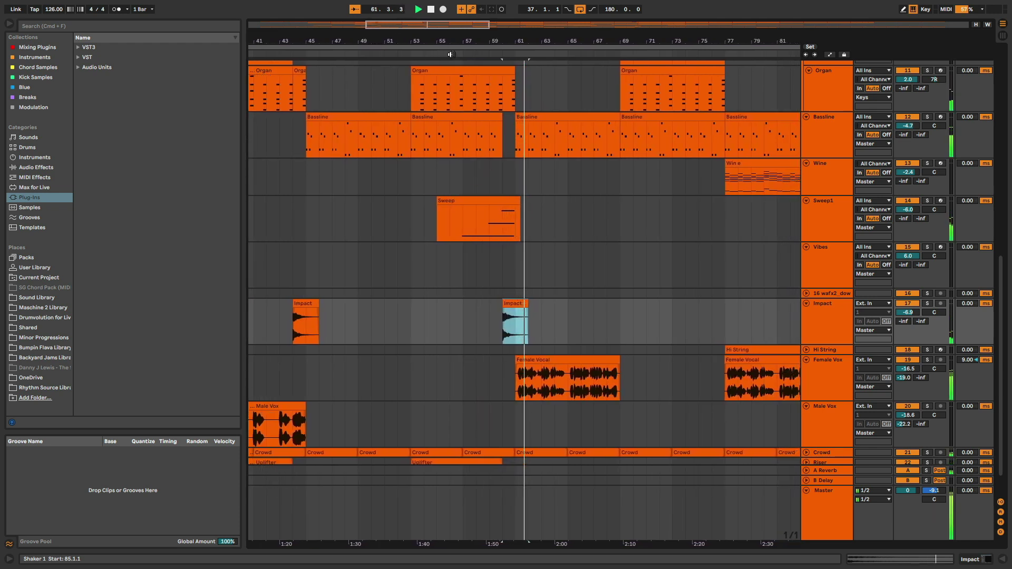
Stop playback, show the Female Vox track's device chain, and select the Female Vocal clip at bar 61
left_click(825, 365)
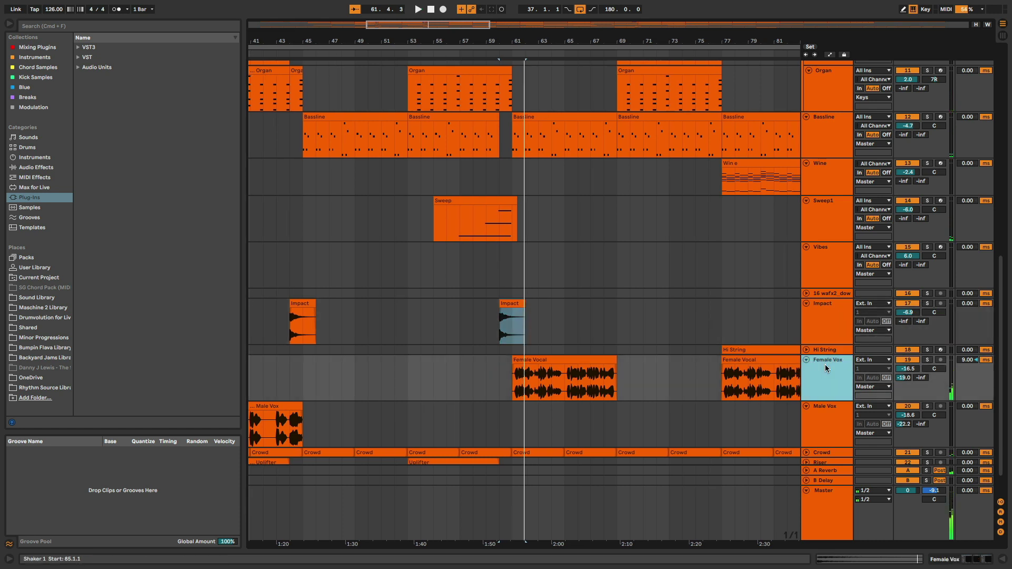
double_click(825, 365)
scroll(606, 316, "up", 5)
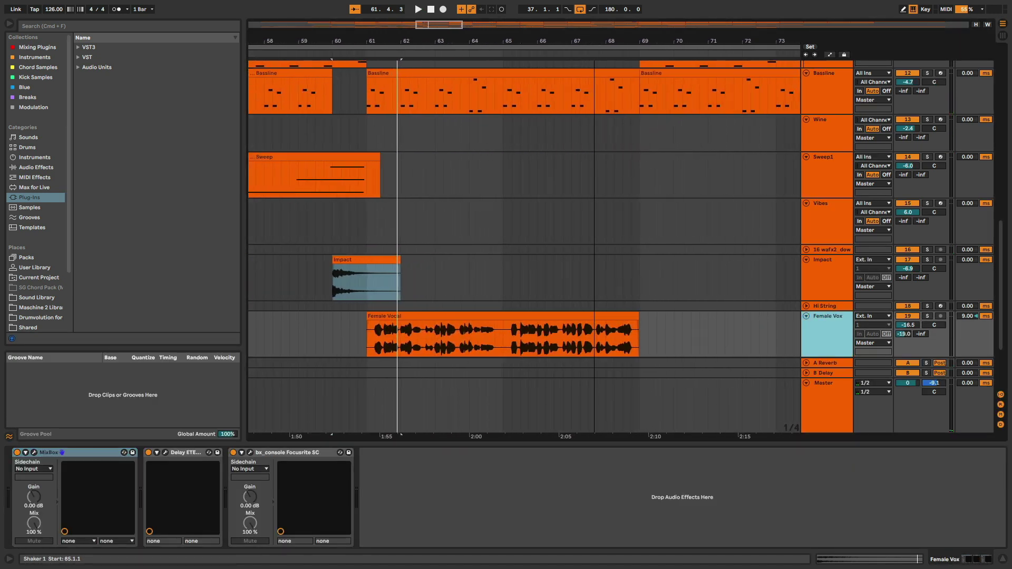
left_click(457, 316)
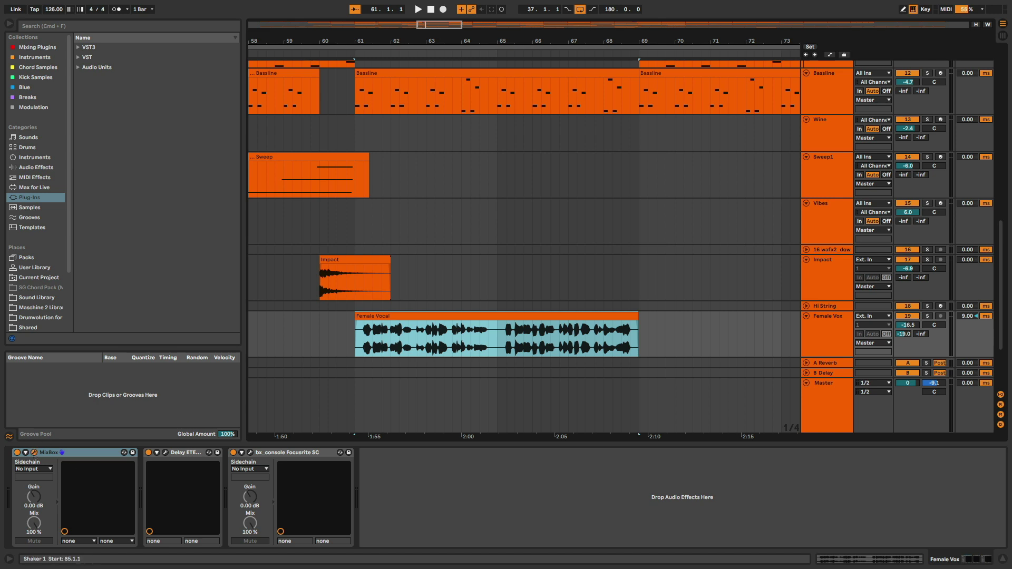
Examine all the modules in the Female Vox track's MixBox plug-in, including the Plate Reverb, and close its window
left_click(34, 452)
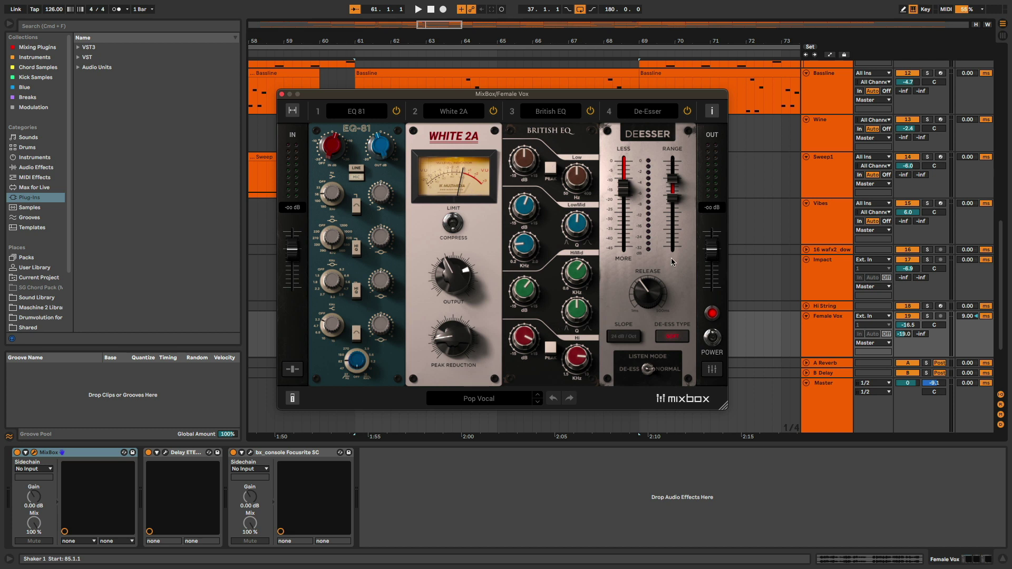
scroll(476, 194, "right", 5)
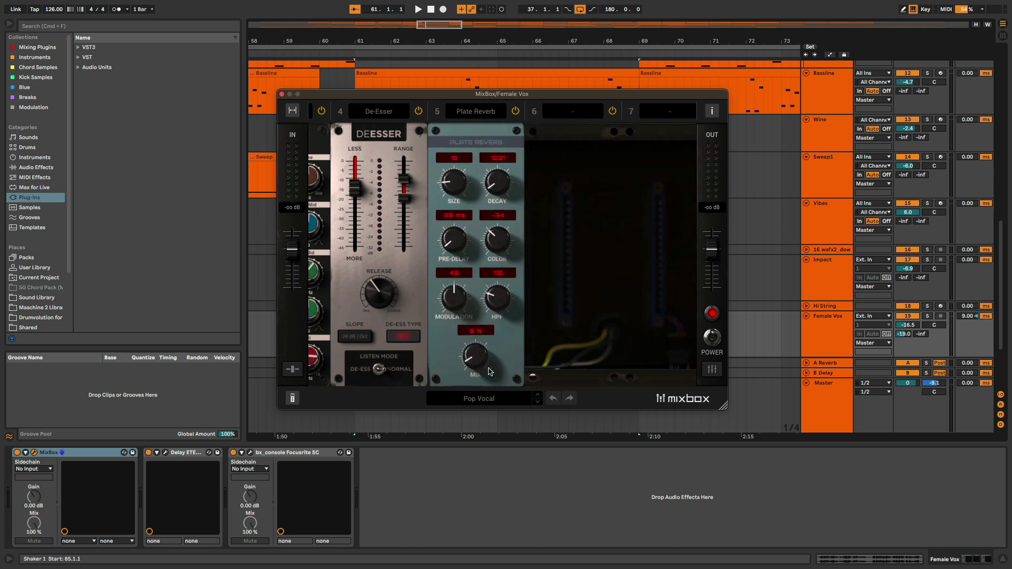
left_click(282, 93)
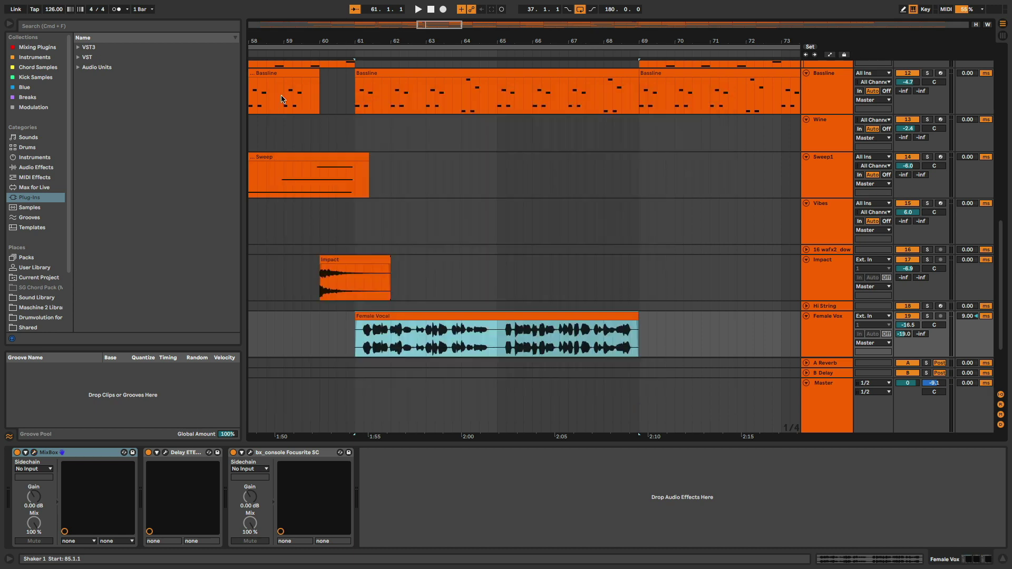
Examine the Female Vox track's Delay ETERNITY plug-in in its own window and close it
left_click(166, 452)
left_click(382, 216)
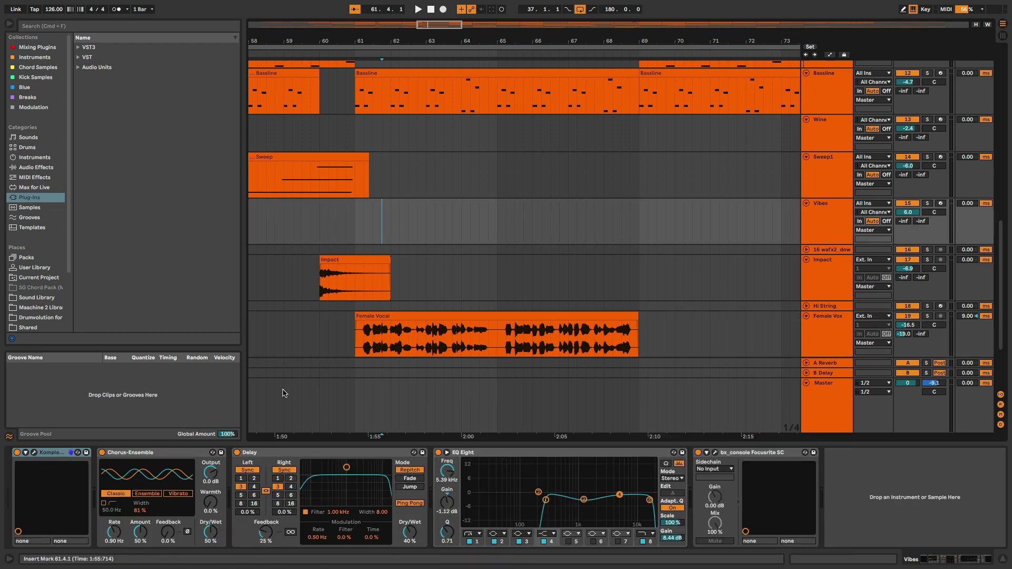
left_click(529, 338)
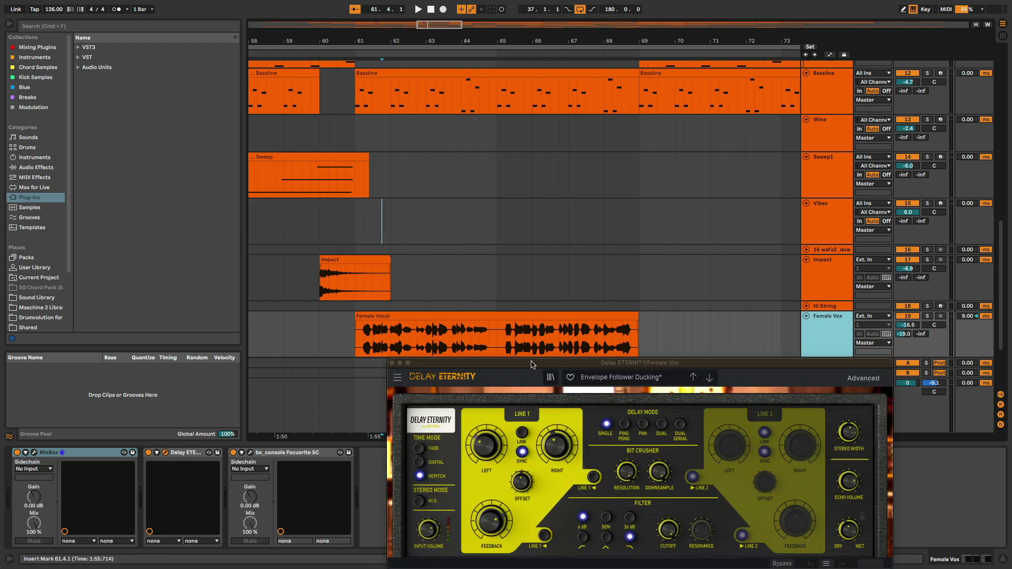
left_click_drag(531, 364, 443, 109)
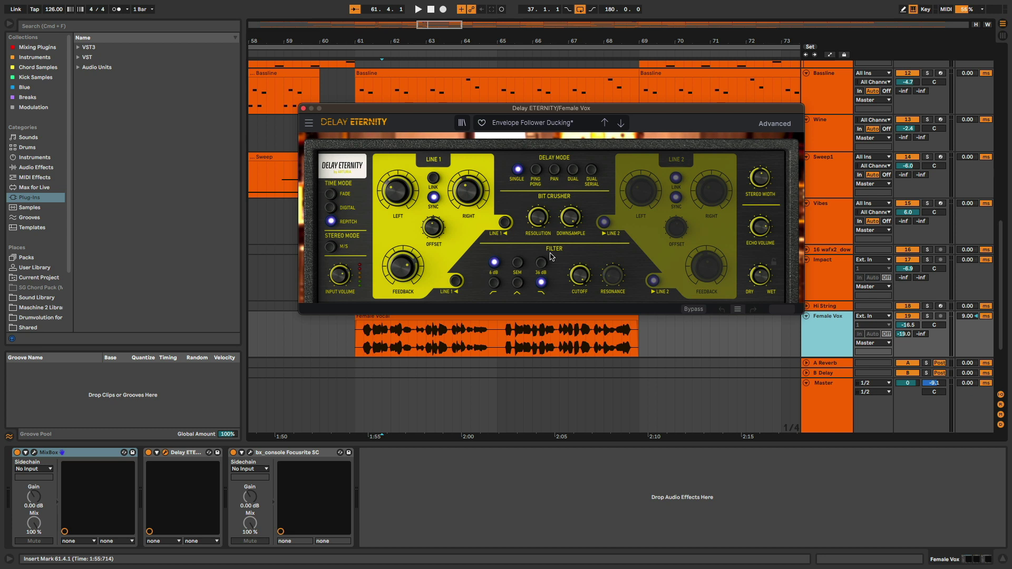
left_click(303, 109)
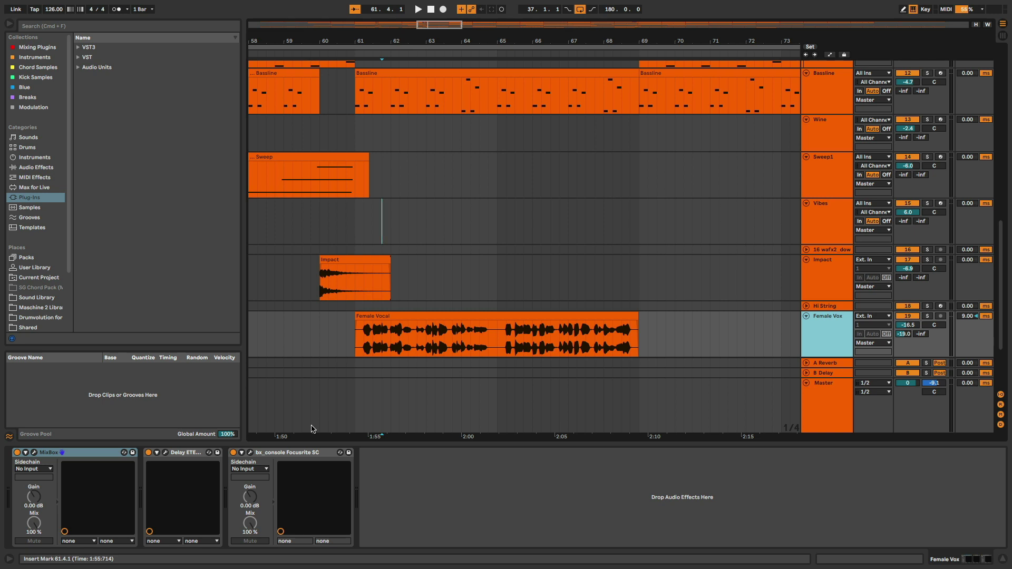
Solo the Female Vox track and move the arrangement loop's start to bar 61
left_click(928, 316)
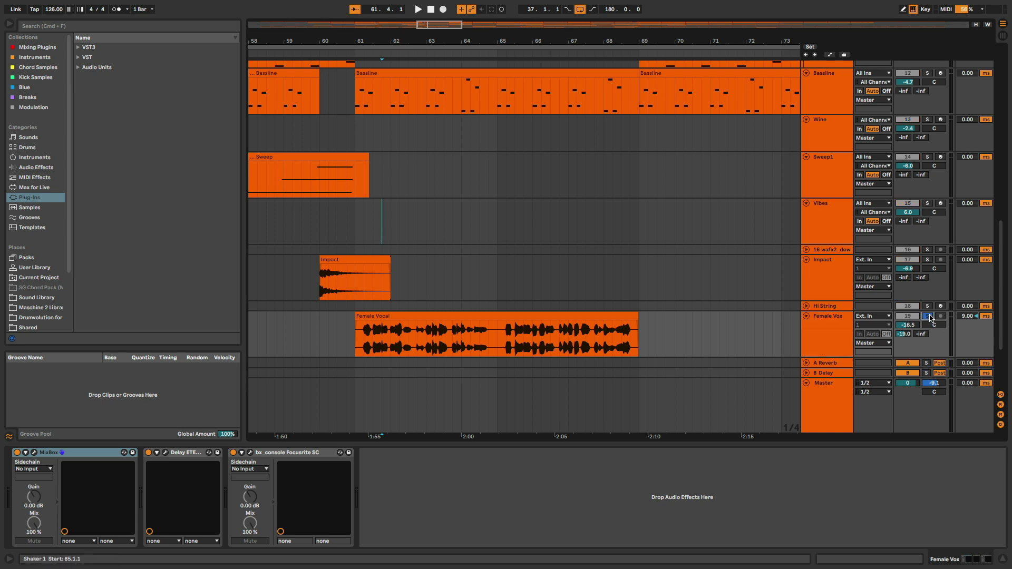
left_click_drag(250, 48, 355, 48)
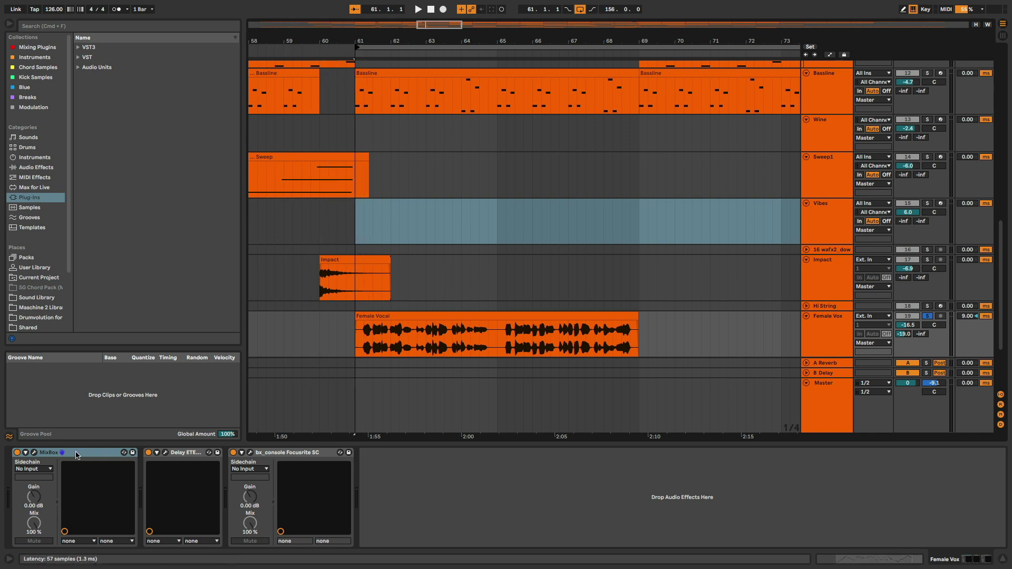
Turn off Delay ETERNITY, MixBox and the A Reverb return, playing the Female Vocal clip from bar 61
left_click(148, 453)
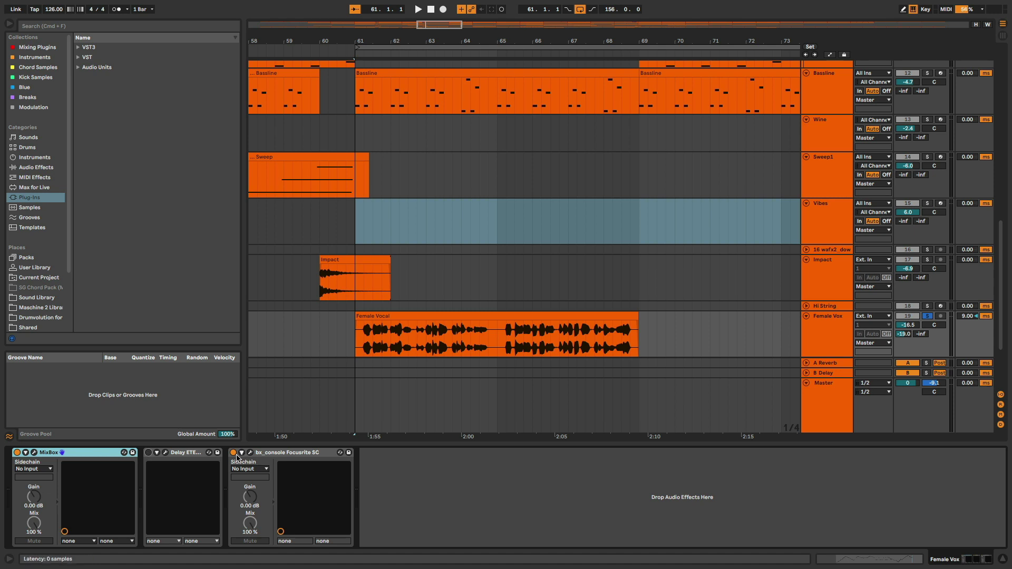
left_click(17, 453)
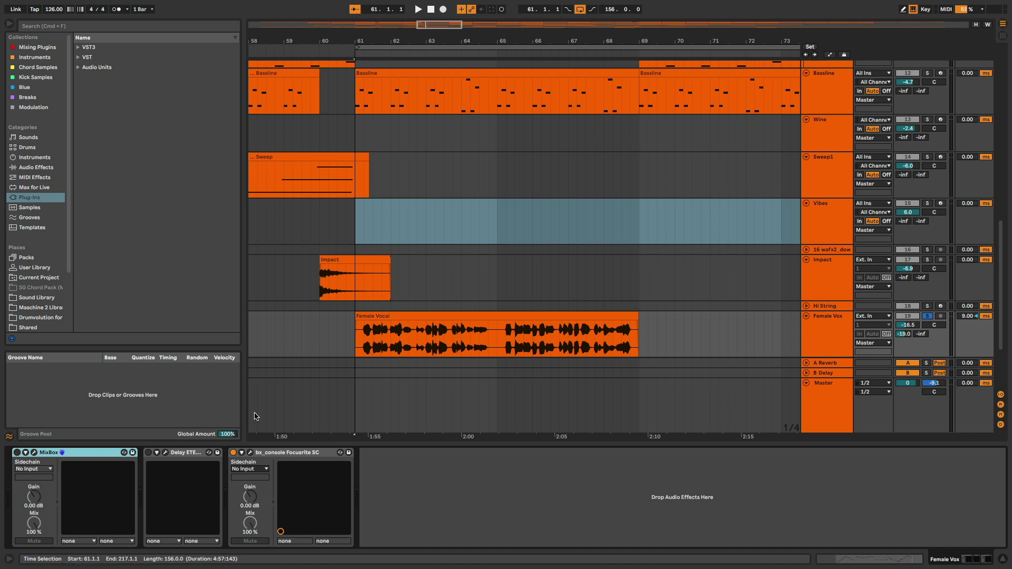
key("space")
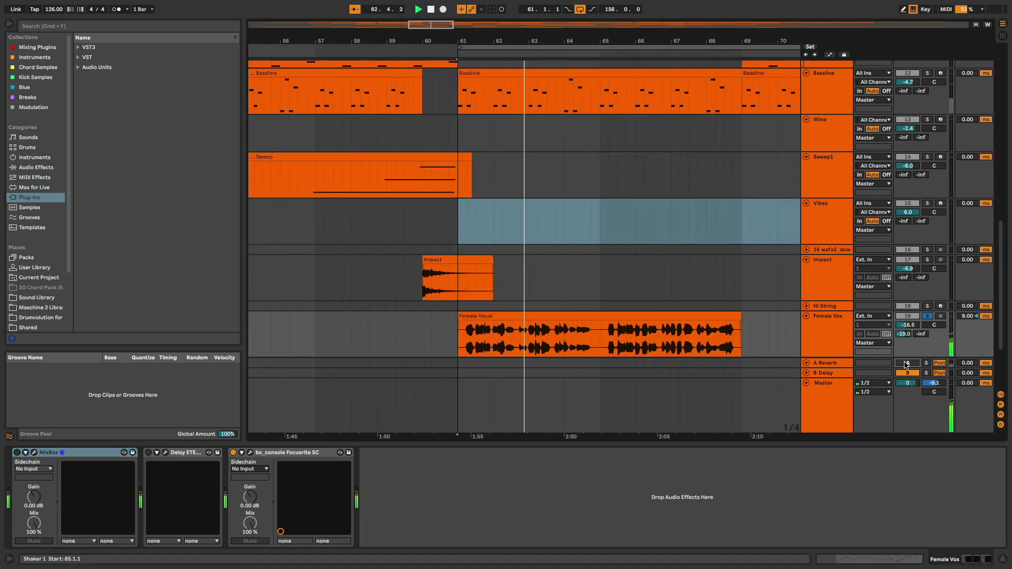
Turn MixBox, Delay ETERNITY and the A Reverb return back on one at a time, playing the vocal after each
left_click(17, 453)
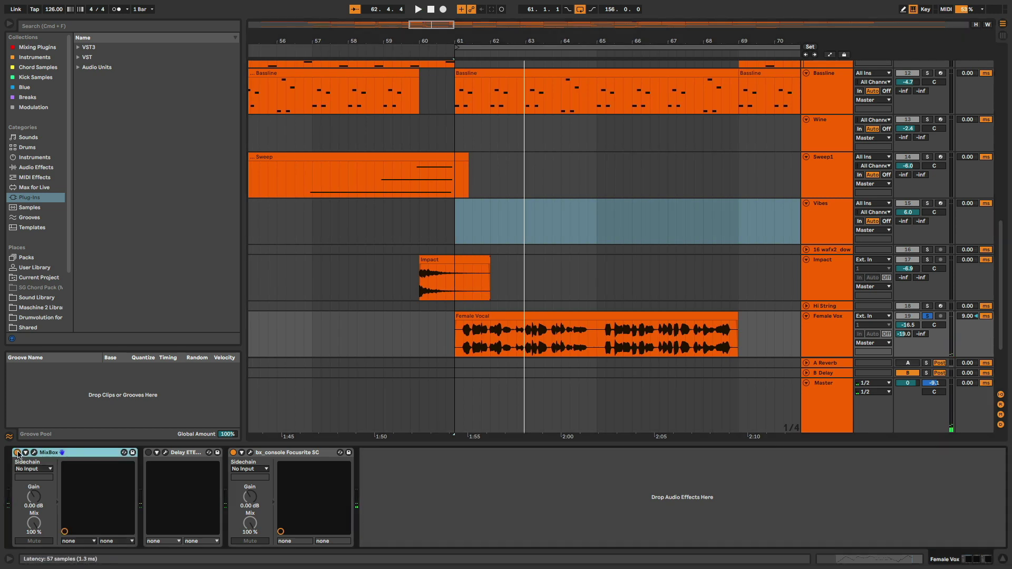
key("space")
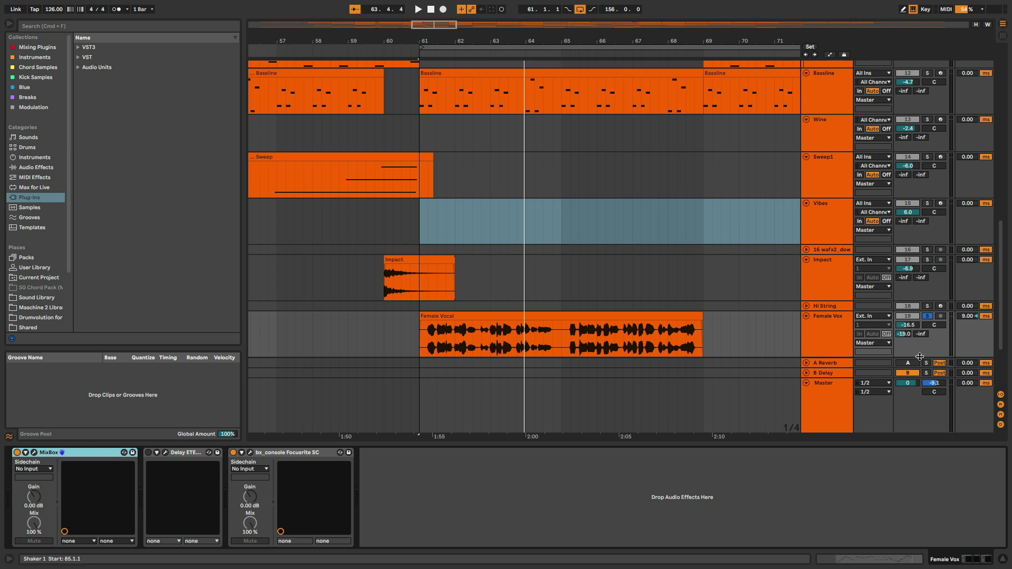
left_click(149, 453)
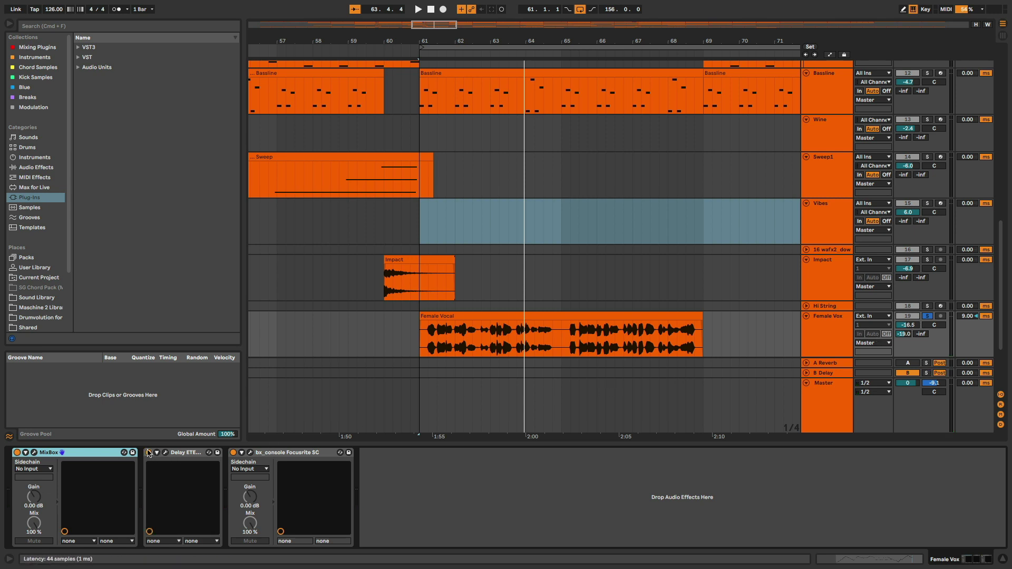
key("space")
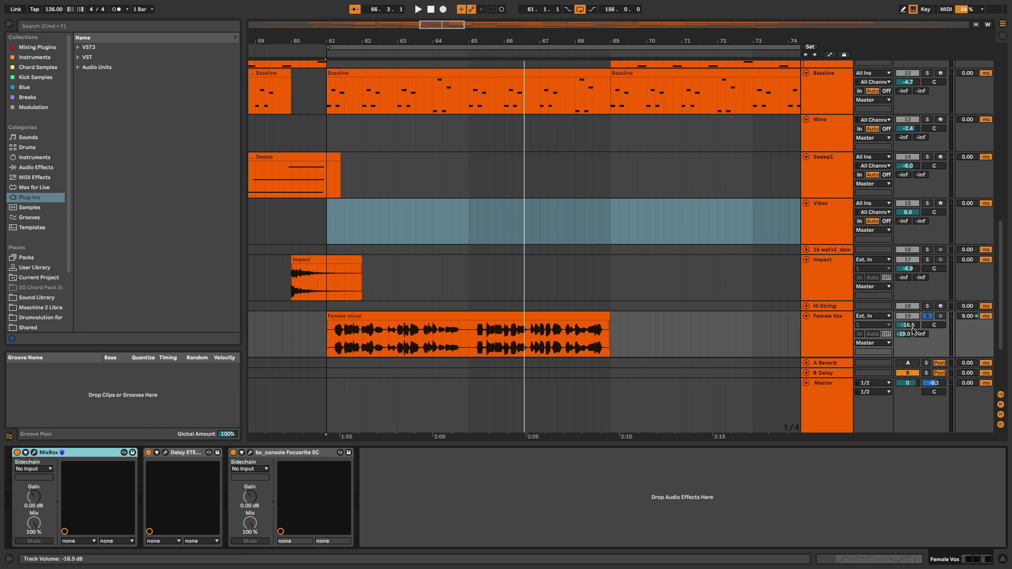
left_click(908, 362)
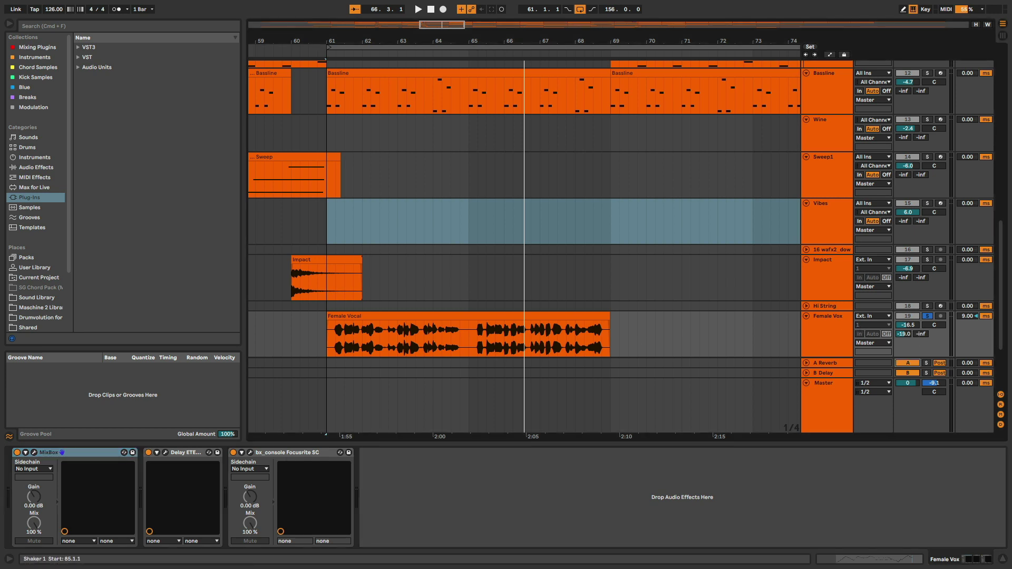
key("space")
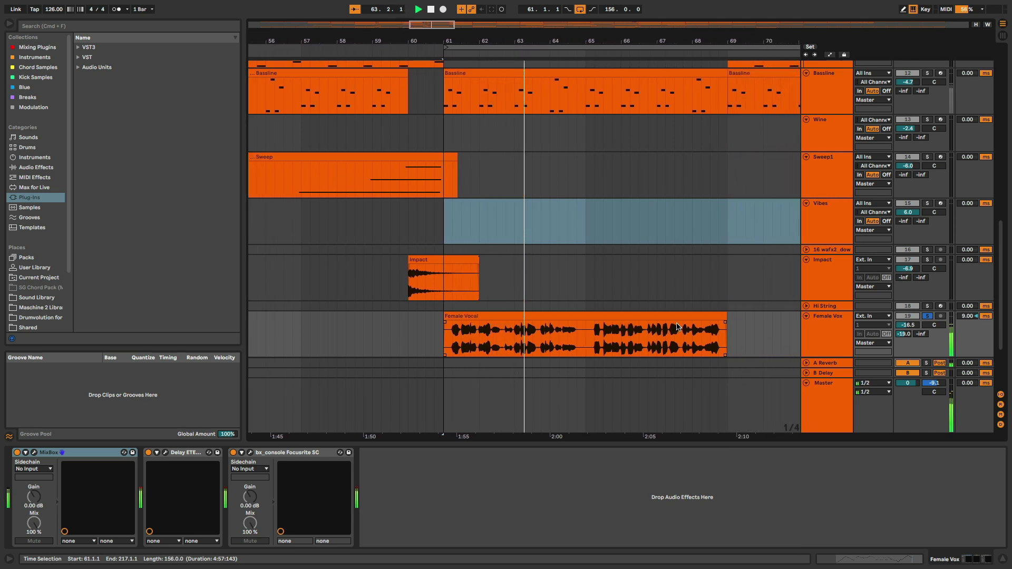
Take the Female Vox track out of solo, stop playback and survey the vocal clips across the arrangement
left_click(928, 316)
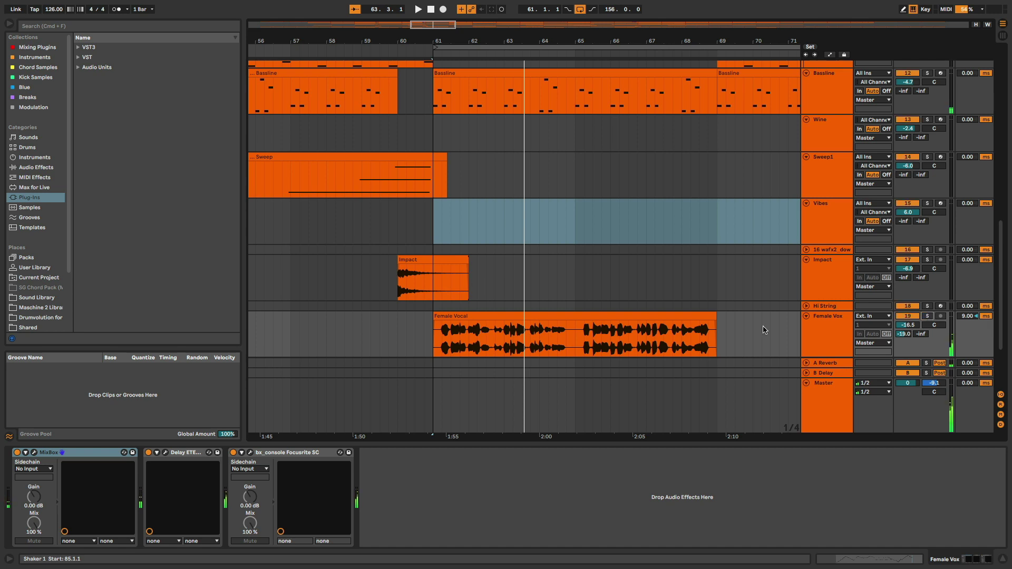
scroll(562, 311, "down", 5)
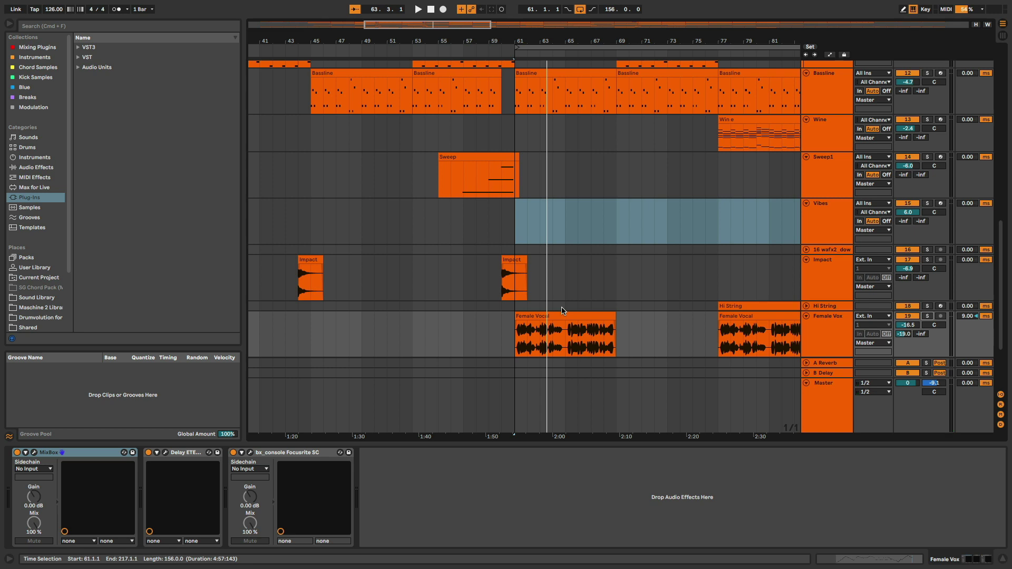
scroll(620, 266, "up", 1)
scroll(620, 267, "down", 4)
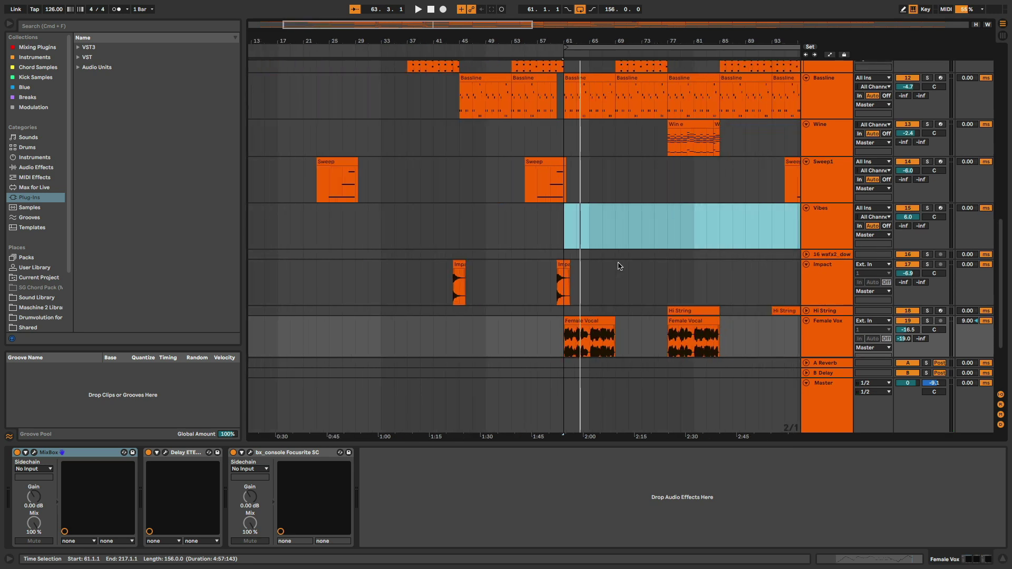
scroll(671, 252, "down", 5)
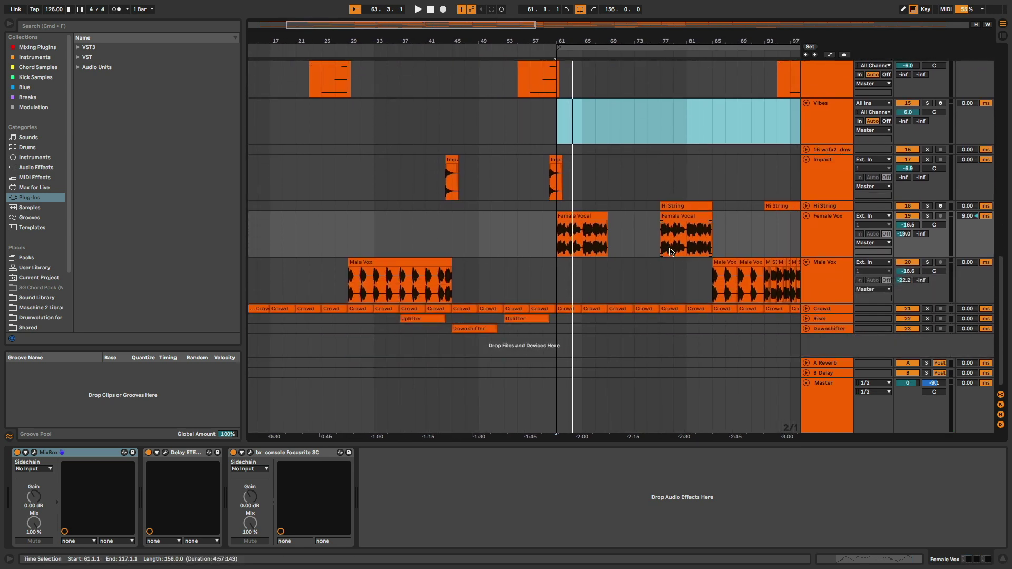
scroll(671, 252, "right", 2)
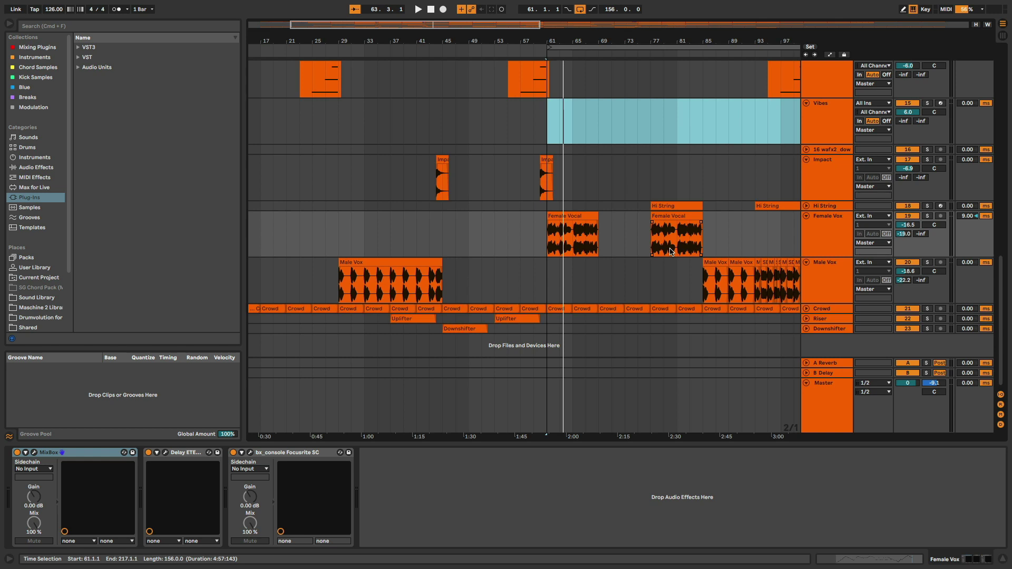
Unfold the Crowd track, show its devices and play it soloed
left_click(807, 310)
left_click(830, 317)
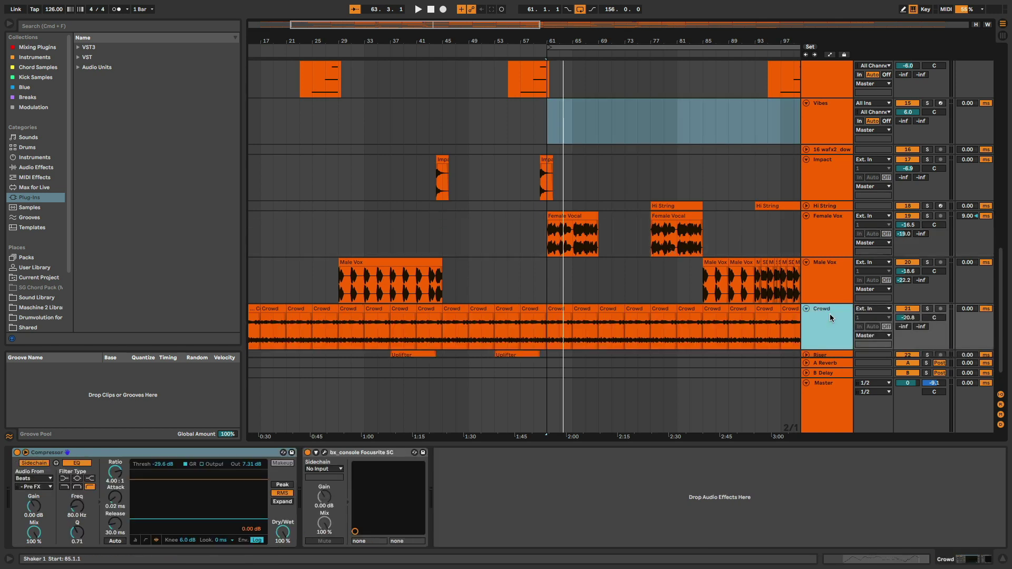
left_click(928, 309)
key("space")
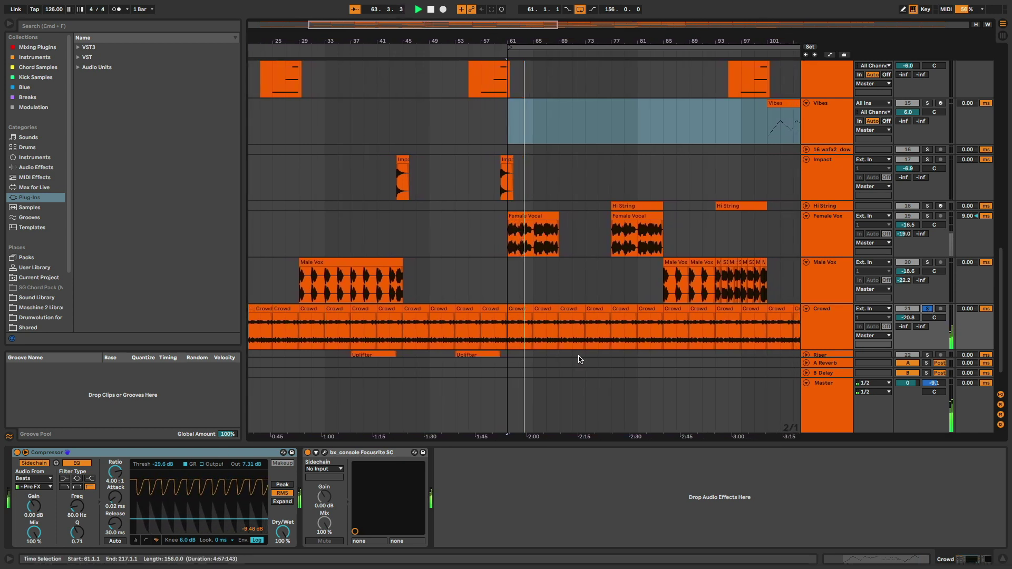
Unsolo the Crowd track, play the full mix into the String and Organ clips at bar 69, and stop playback
left_click(927, 309)
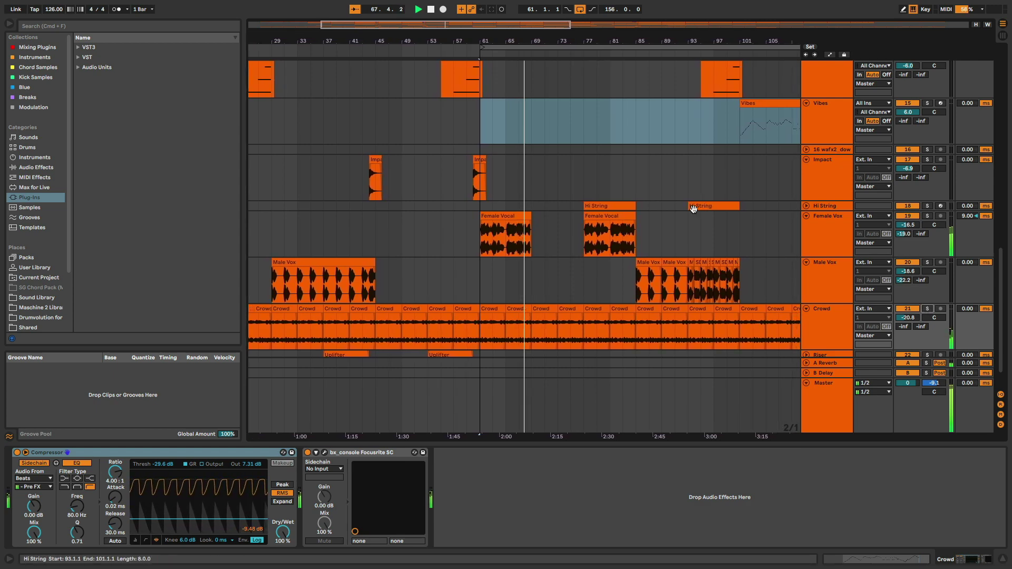
scroll(604, 211, "up", 5)
scroll(605, 211, "down", 1)
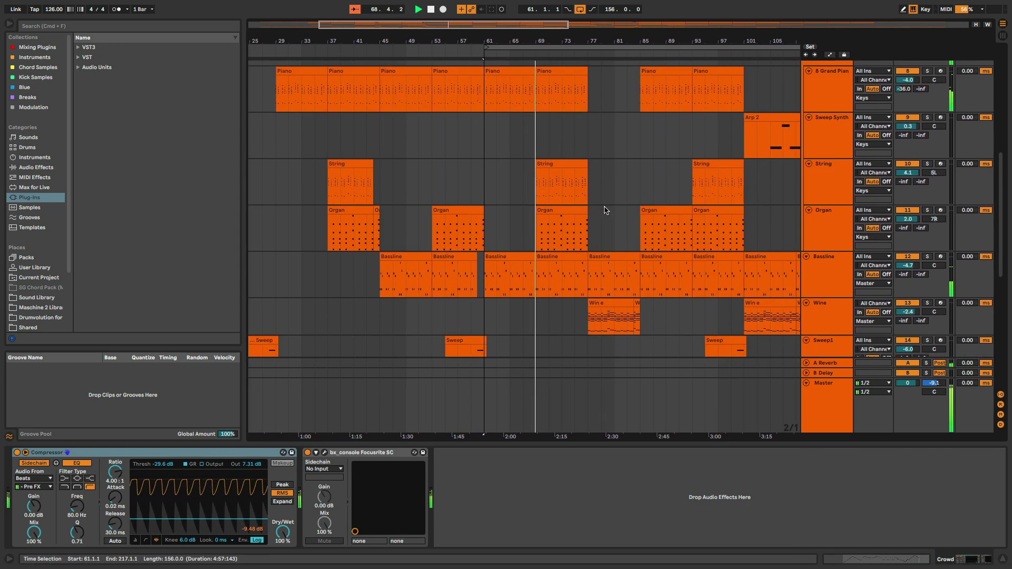
key("space")
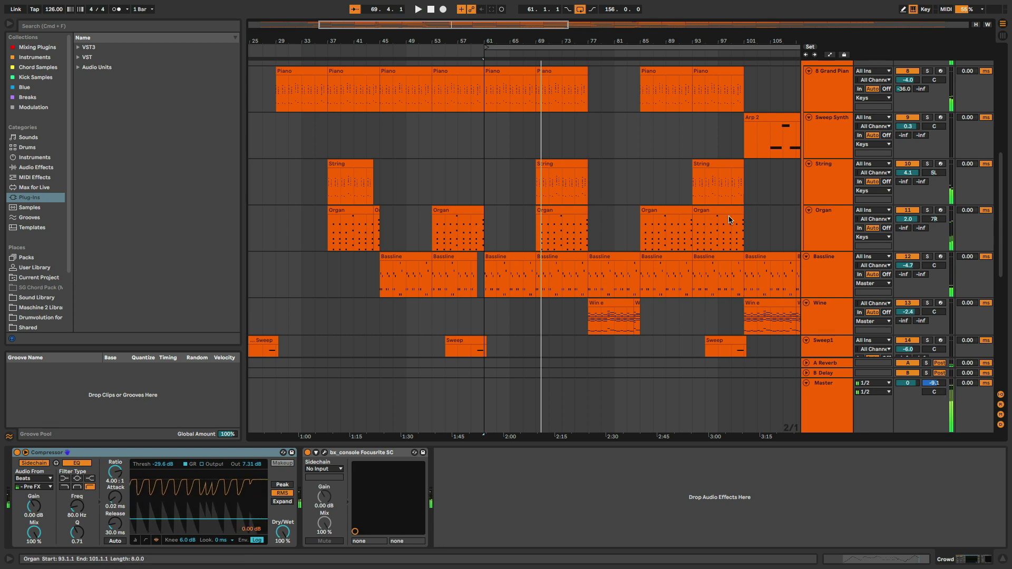
Fold the tracks in the Keys group and the Bassline track, and unfold only String and Organ again
left_click(809, 167, "alt")
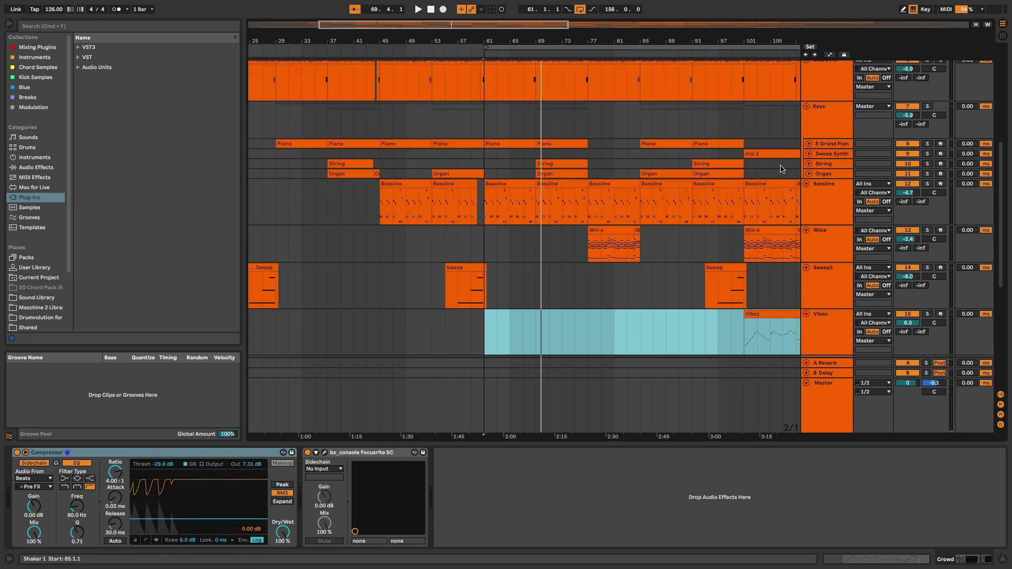
left_click(806, 184)
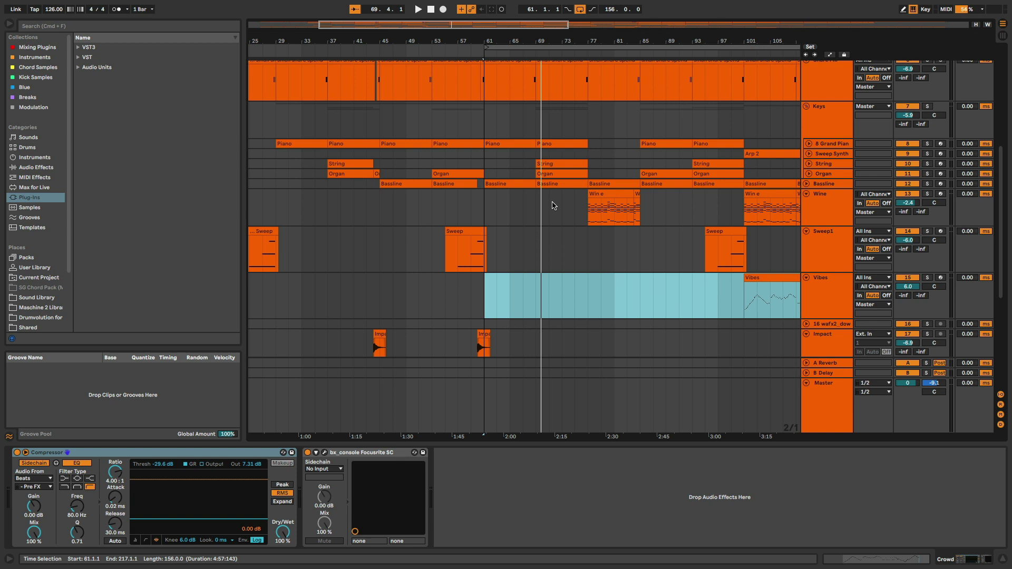
left_click(809, 165)
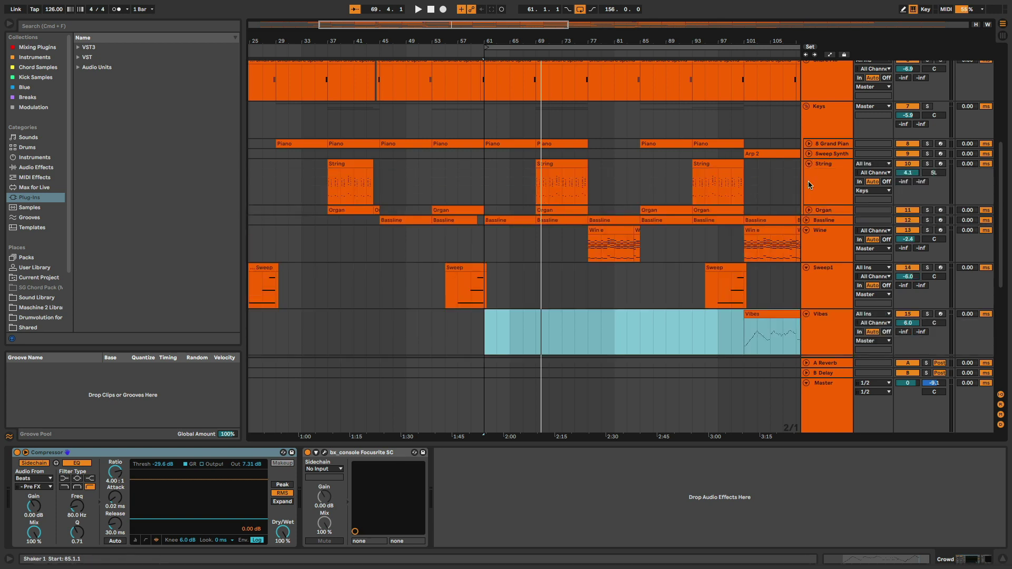
left_click(809, 210)
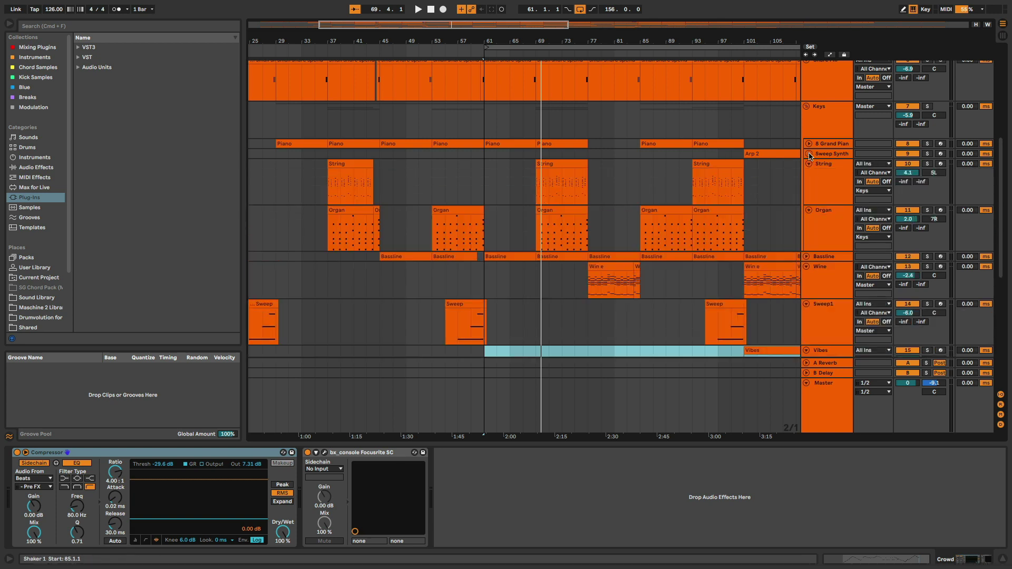
left_click(807, 350)
Hide the device view and examine how the String, Organ, Female Vocal and Male Vox clips are placed from bar 61 to bar 101
scroll(795, 313, "down", 8)
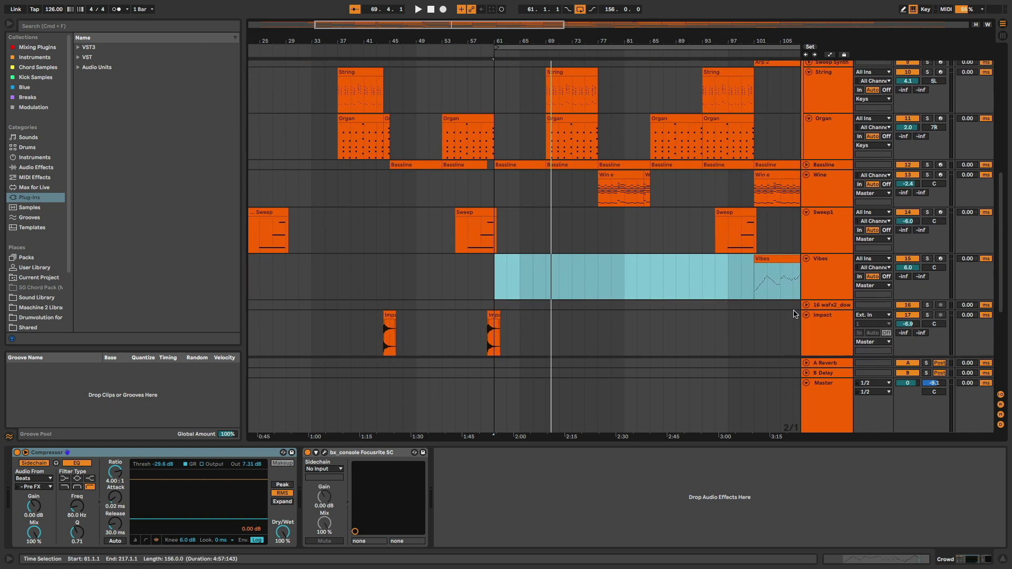
scroll(542, 260, "up", 3)
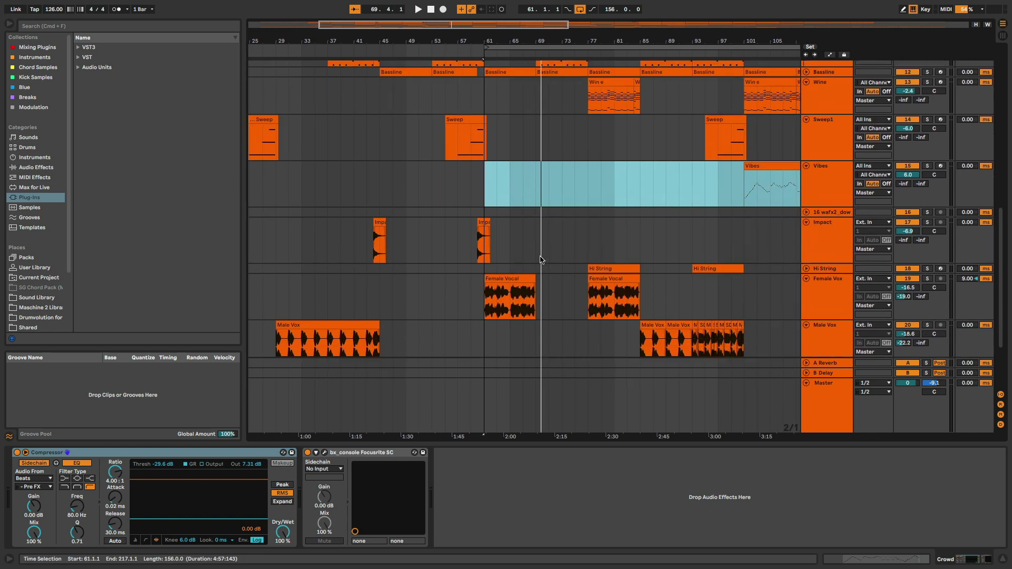
scroll(543, 260, "right", 1)
left_click(996, 554)
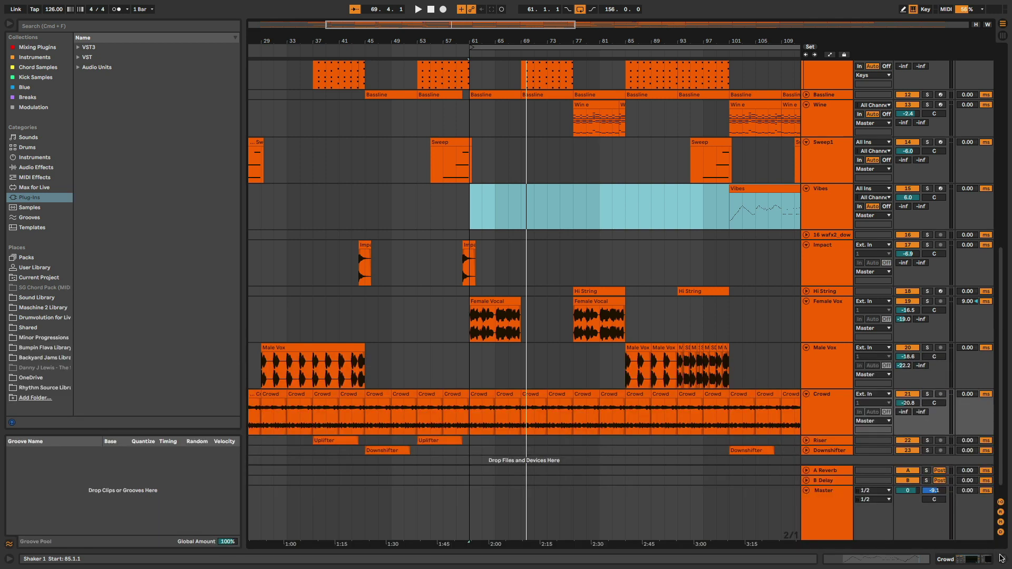
scroll(625, 358, "up", 5)
scroll(625, 358, "right", 1)
scroll(626, 358, "up", 2)
scroll(626, 359, "right", 1)
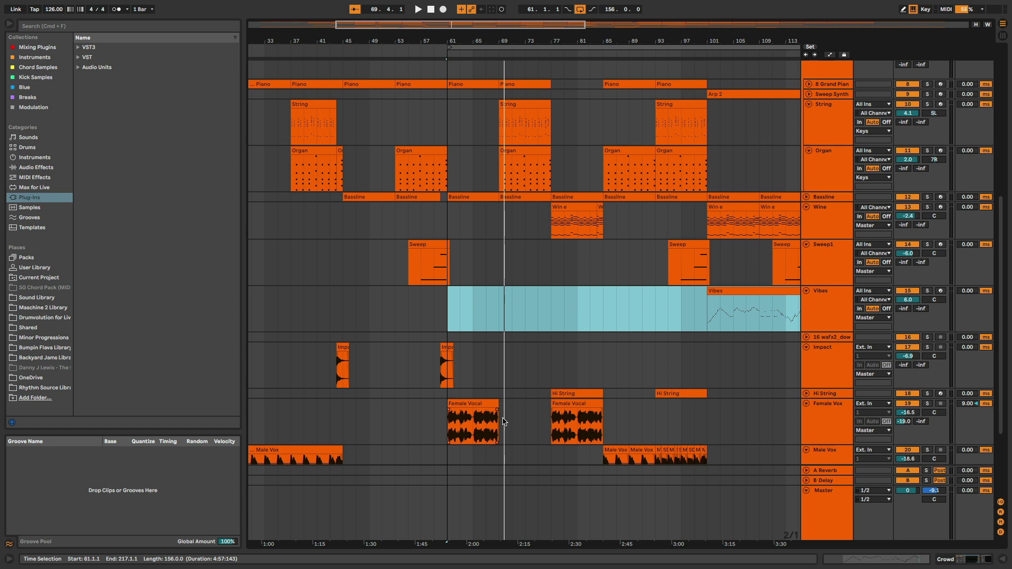
left_click(497, 191)
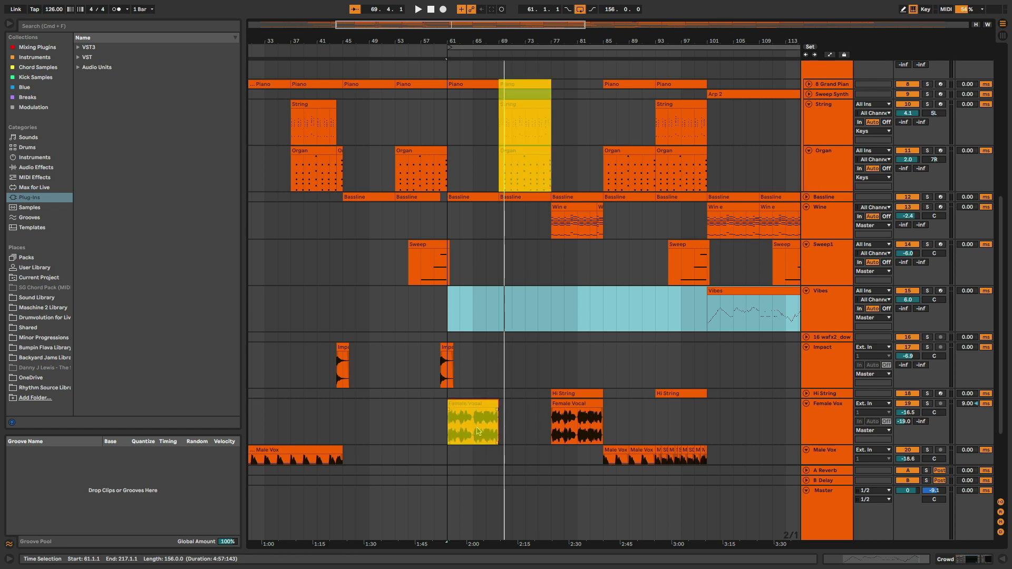
left_click(663, 361)
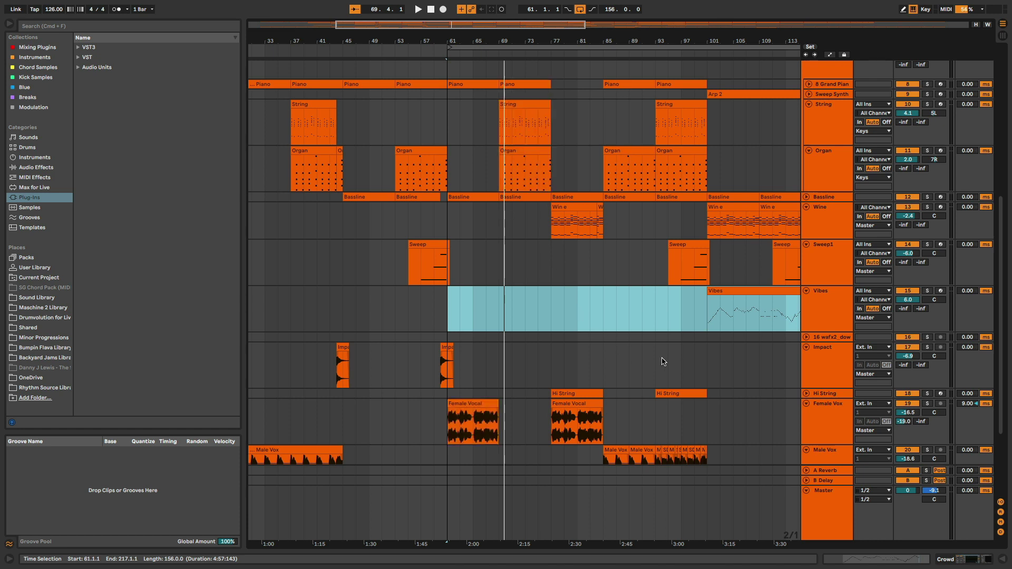
scroll(663, 361, "down", 3)
scroll(663, 361, "right", 1)
scroll(664, 361, "down", 3)
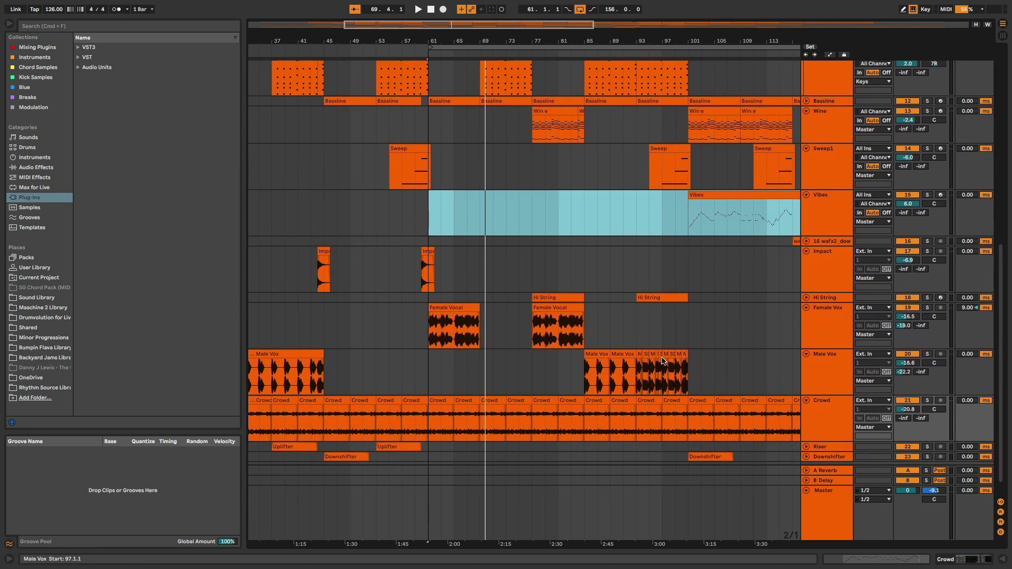
scroll(568, 136, "up", 1)
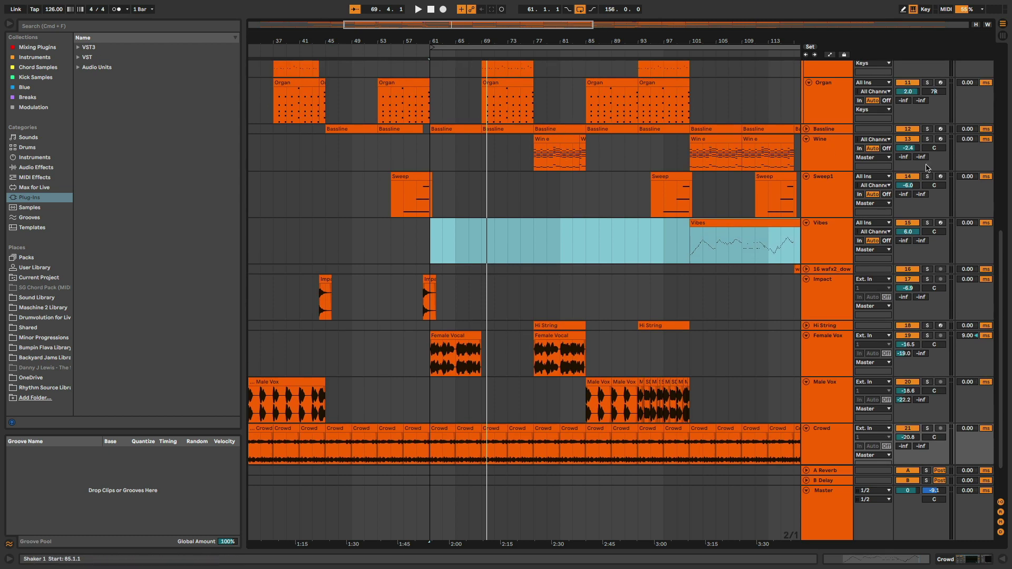
Solo the Wine track with its devices shown, play its clip from about bar 77, and take it out of solo
left_click(928, 139)
left_click(821, 142)
left_click(822, 143)
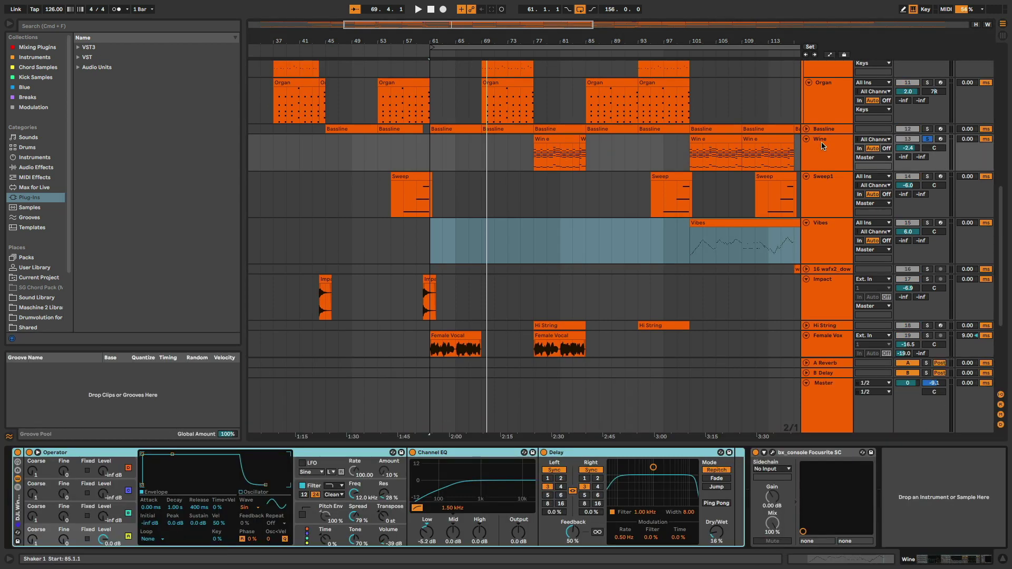
left_click(529, 53)
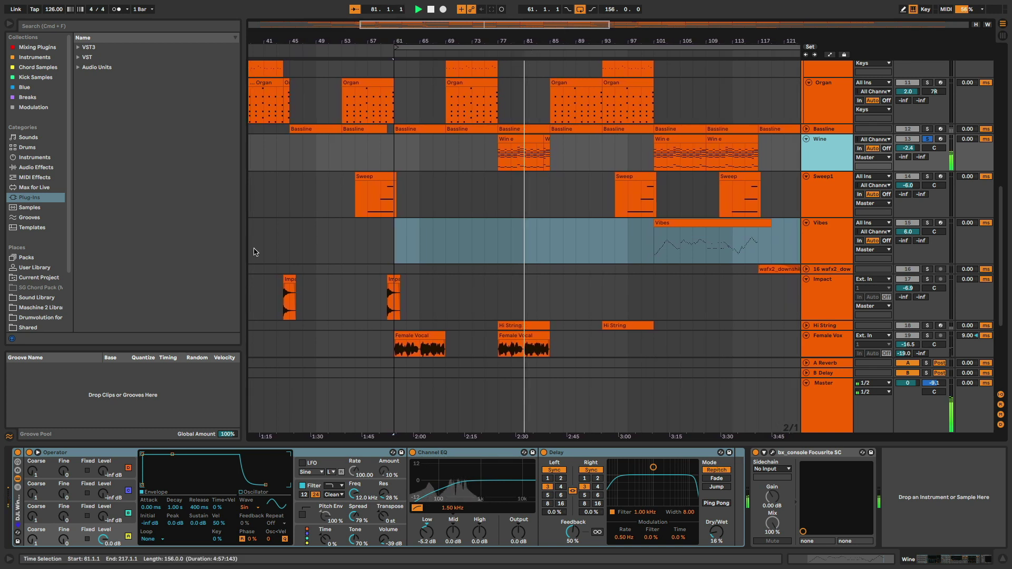
left_click(927, 139)
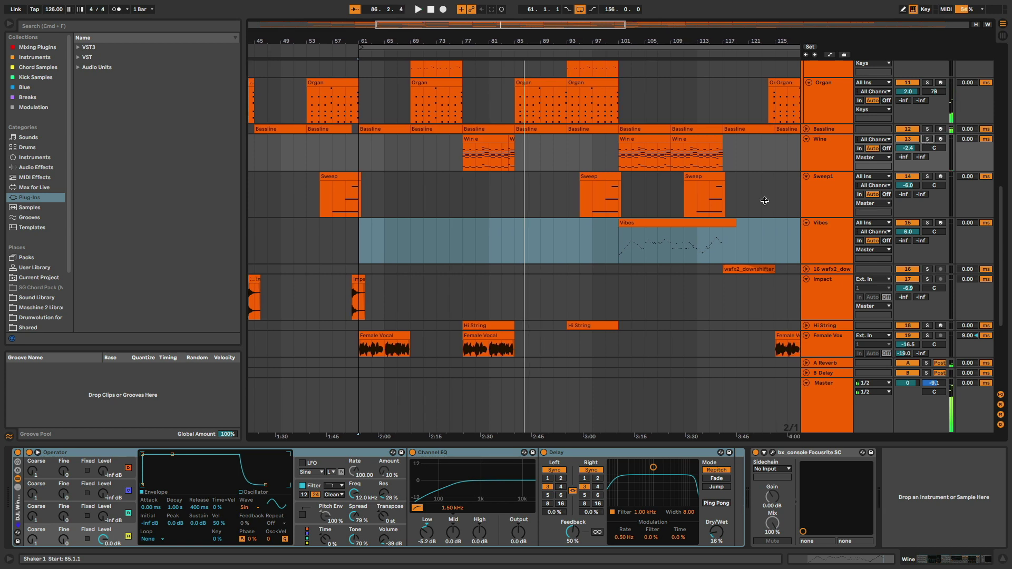
Unfold the Hi String track and examine its TRITON Extreme plug-in in its own window before closing it
scroll(670, 280, "down", 3)
left_click(807, 269)
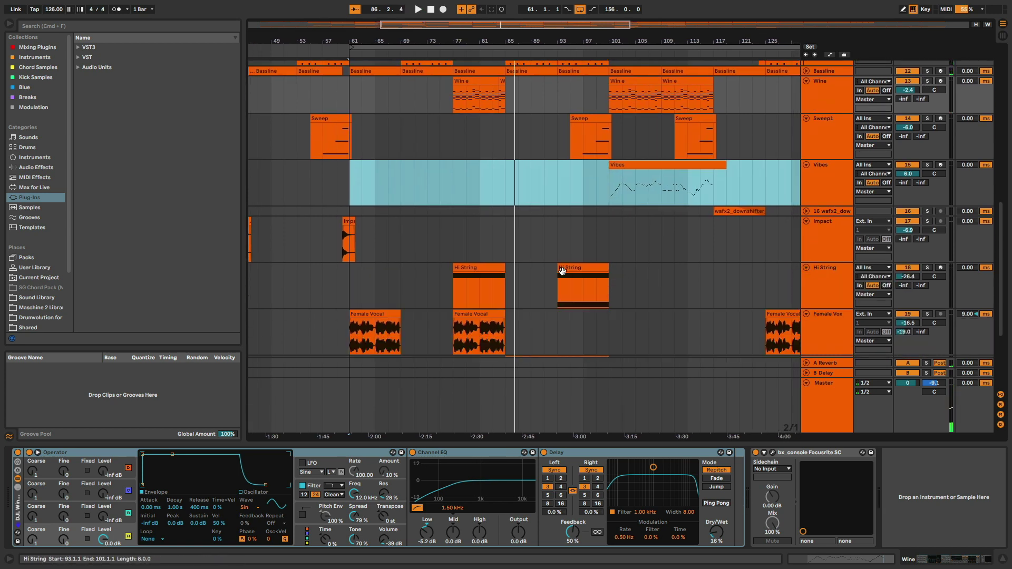
left_click(832, 285)
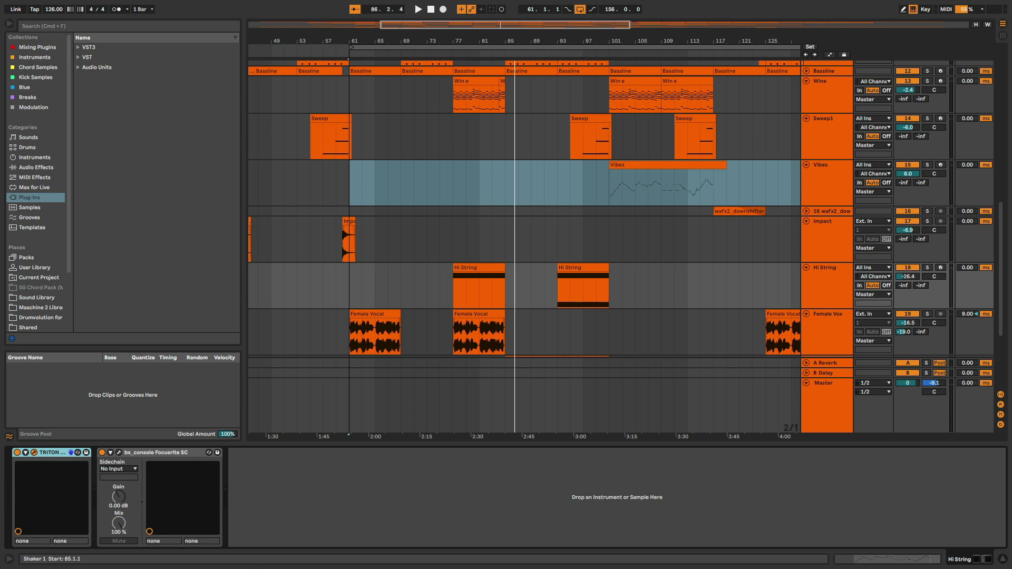
left_click(34, 452)
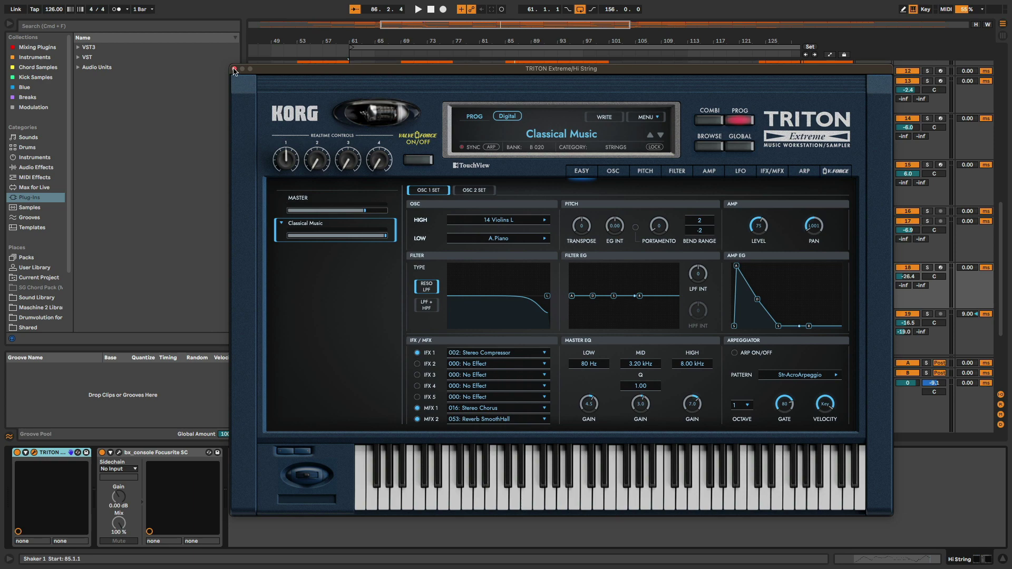
left_click(234, 69)
Show the Male Vox track's devices and play its clips from bar 85, soloing the track during playback
scroll(715, 244, "down", 5)
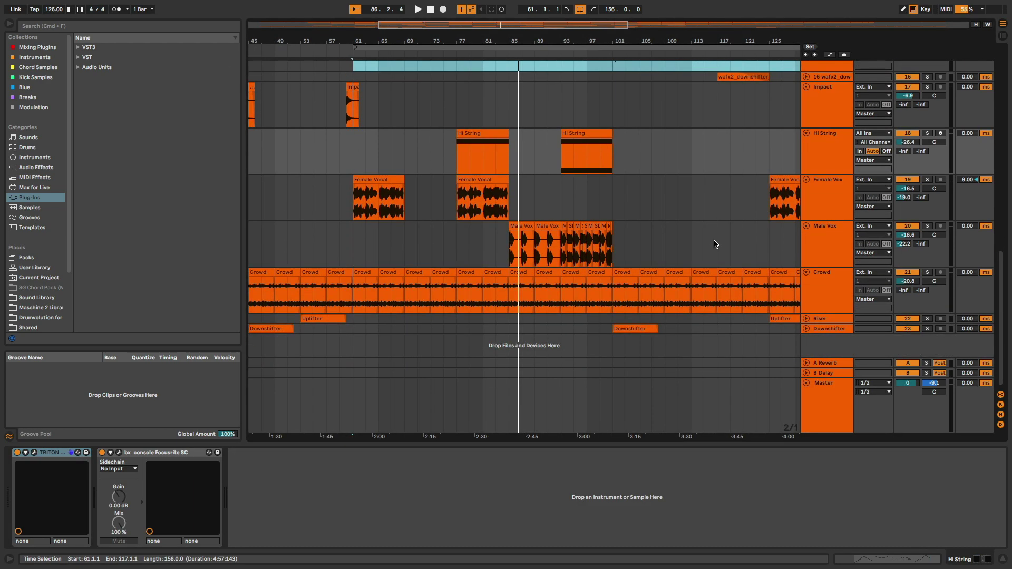
left_click(833, 253)
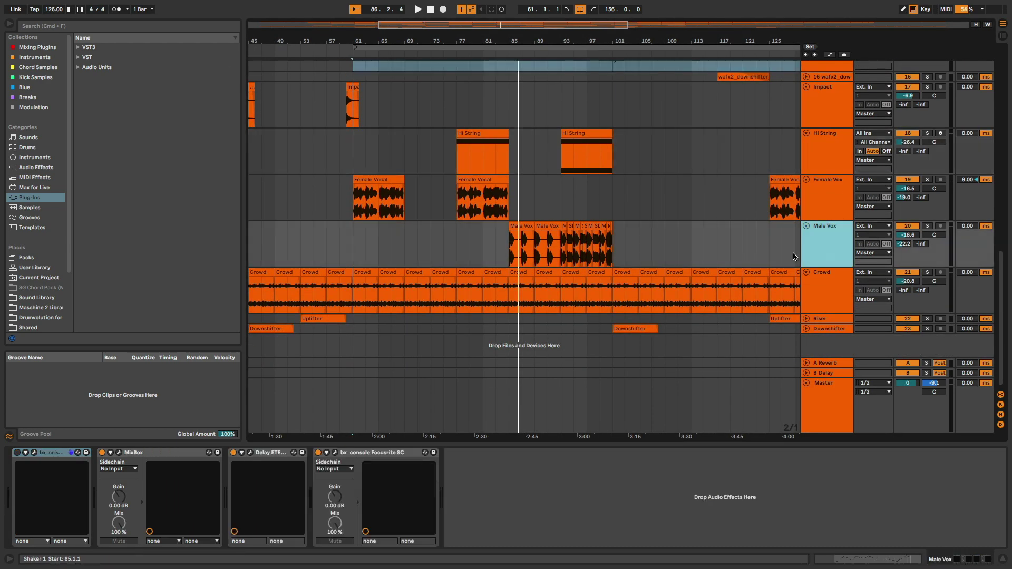
key("space")
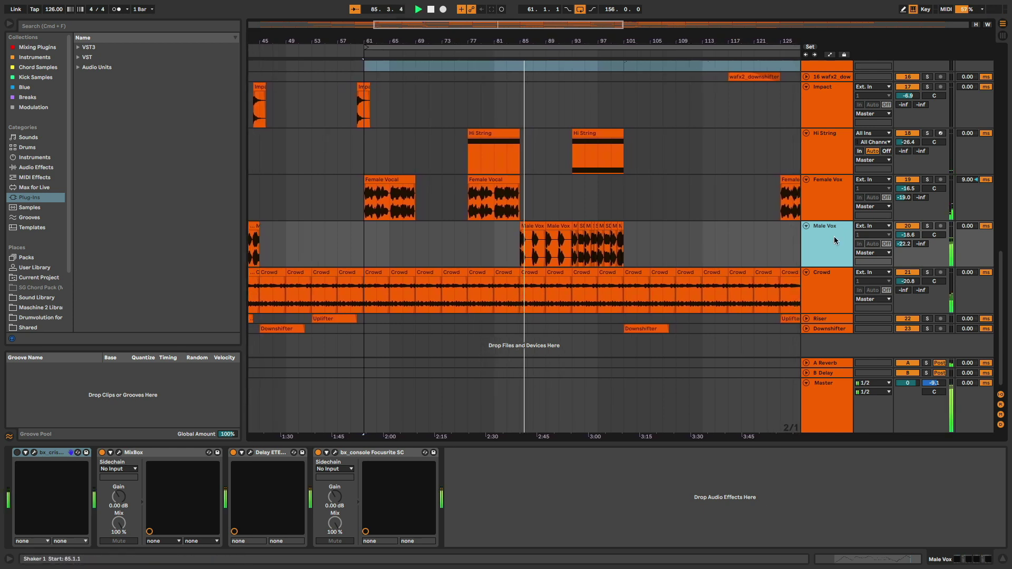
left_click(929, 228)
left_click(929, 227)
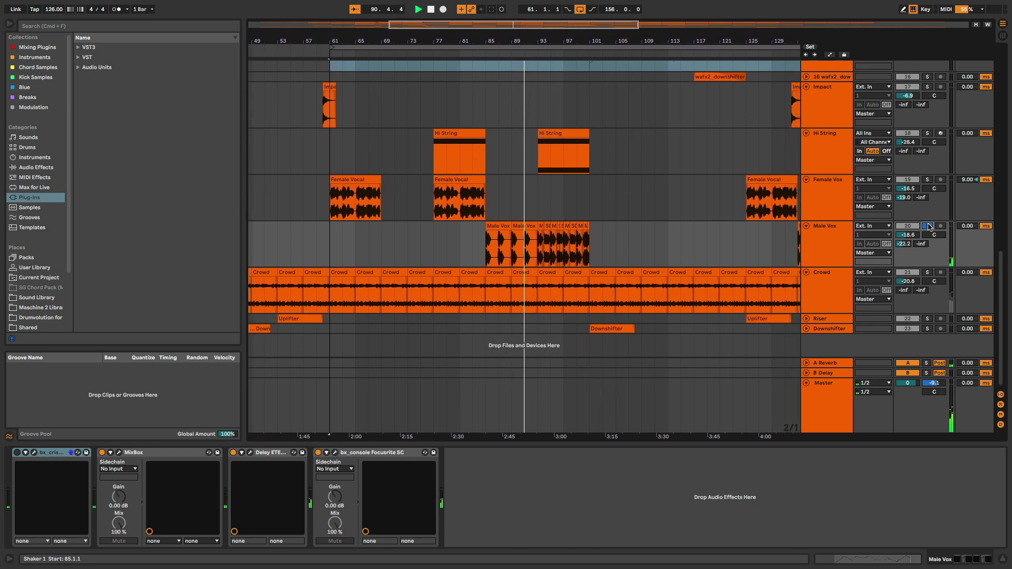
Unsolo the Male Vox track and keep the full mix playing from about bar 93 with the keys tracks in view
left_click(927, 225)
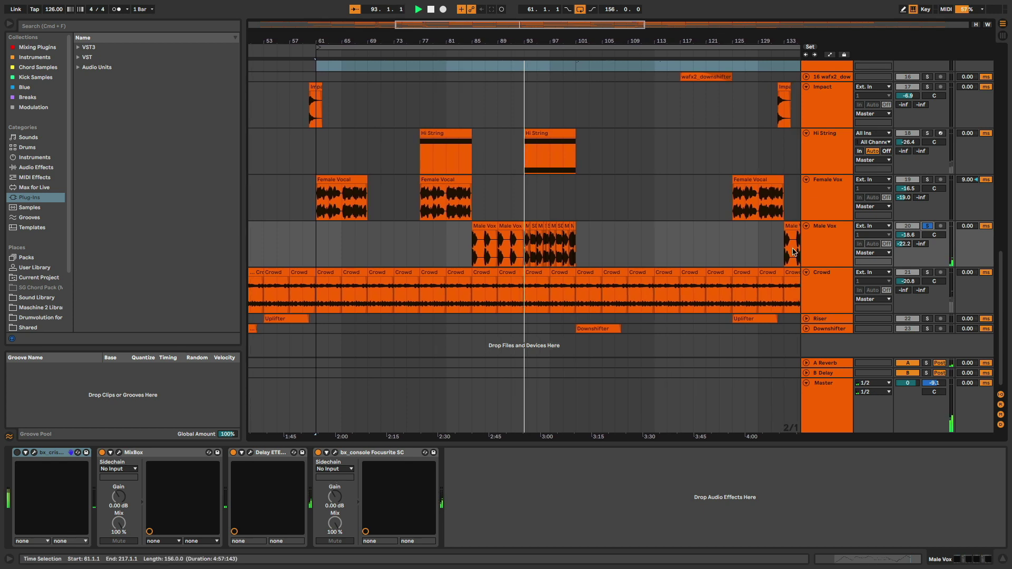
left_click(914, 226)
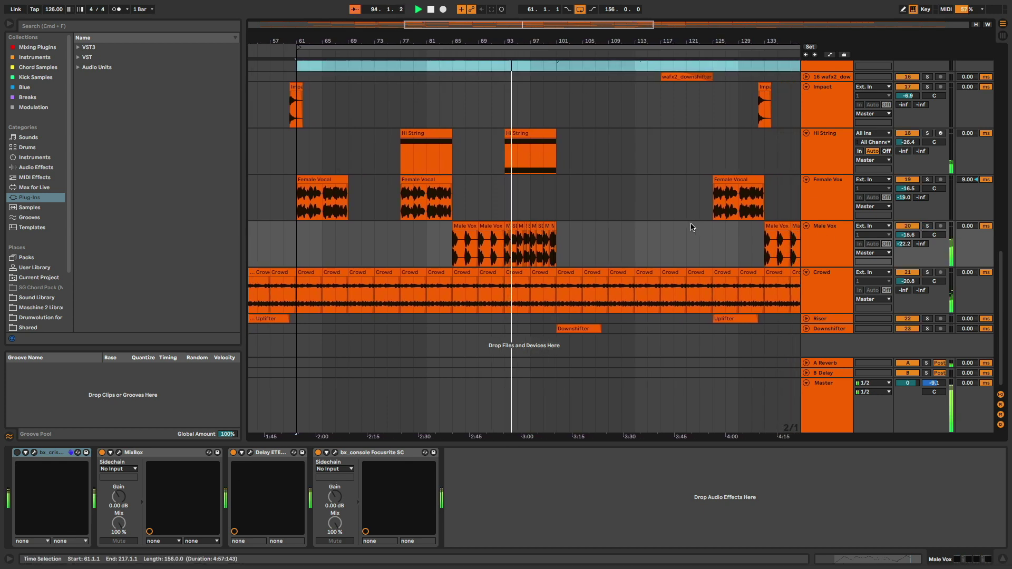
scroll(742, 228, "up", 10)
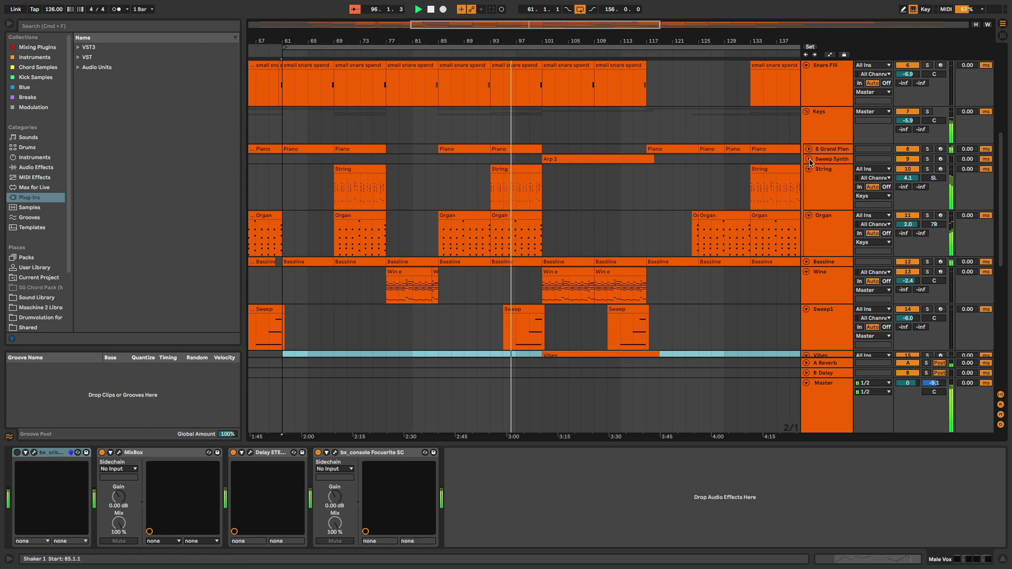
Unfold the Sweep Synth track and show its TRITON device while the mix plays past bar 101
left_click(809, 162)
left_click(843, 163)
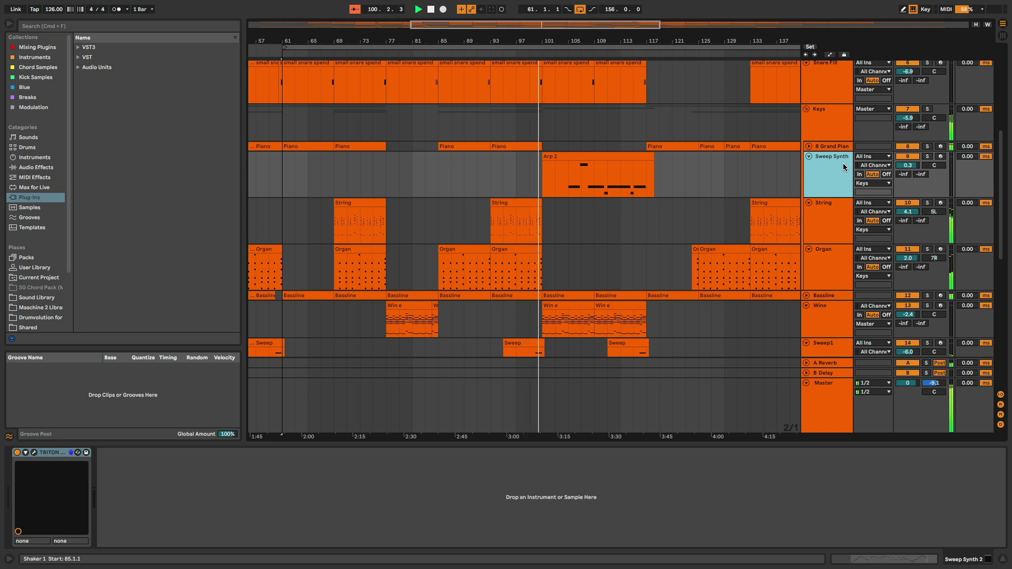
key("Down")
key("Down")
key("Down")
key("Down")
key("Down")
key("Down")
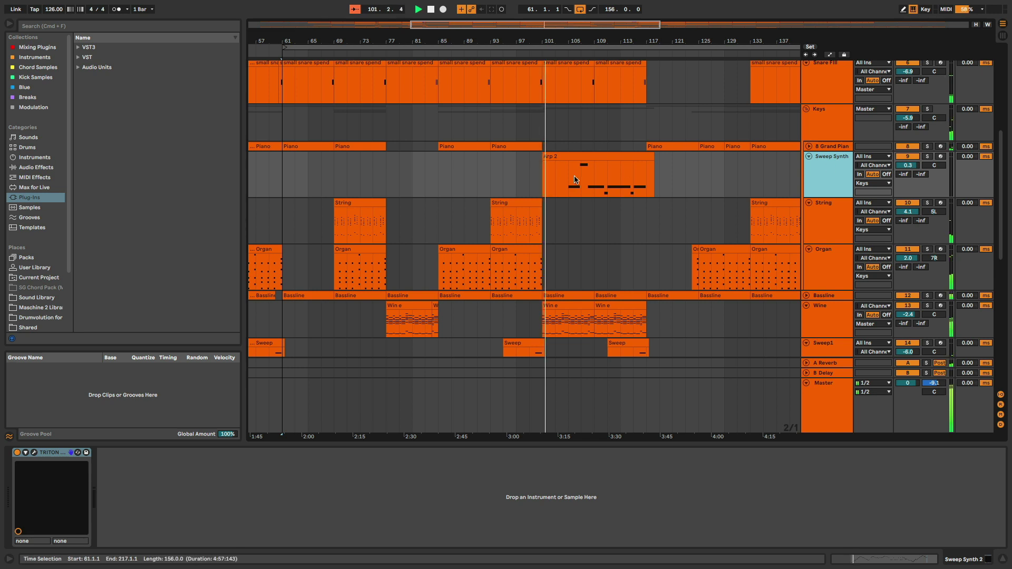
Show the Vibes track's devices and examine its Komplete Kontrol instrument with the DX7 V sound in its own window before closing it
scroll(575, 180, "down", 3)
left_click(824, 215)
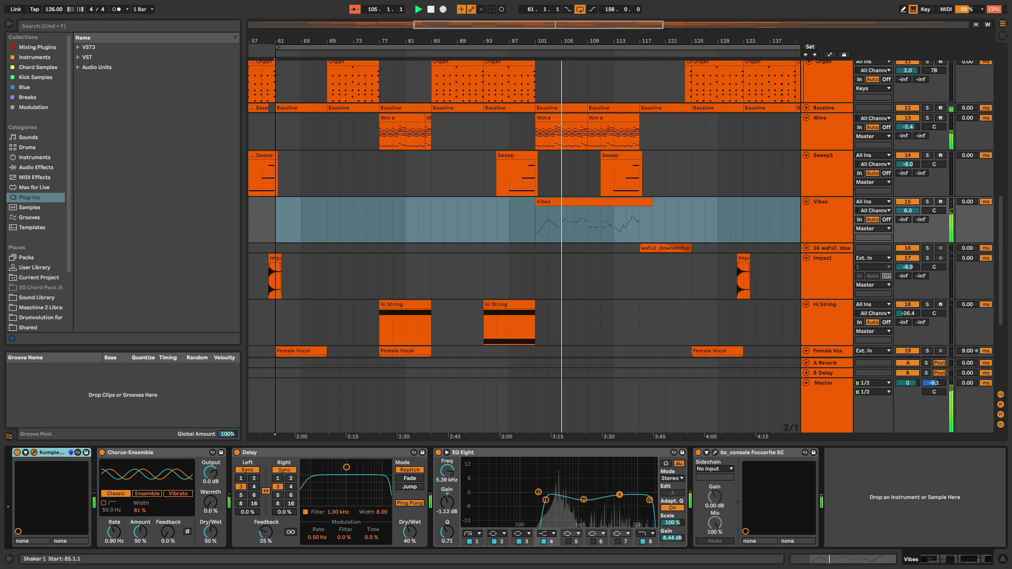
left_click(34, 453)
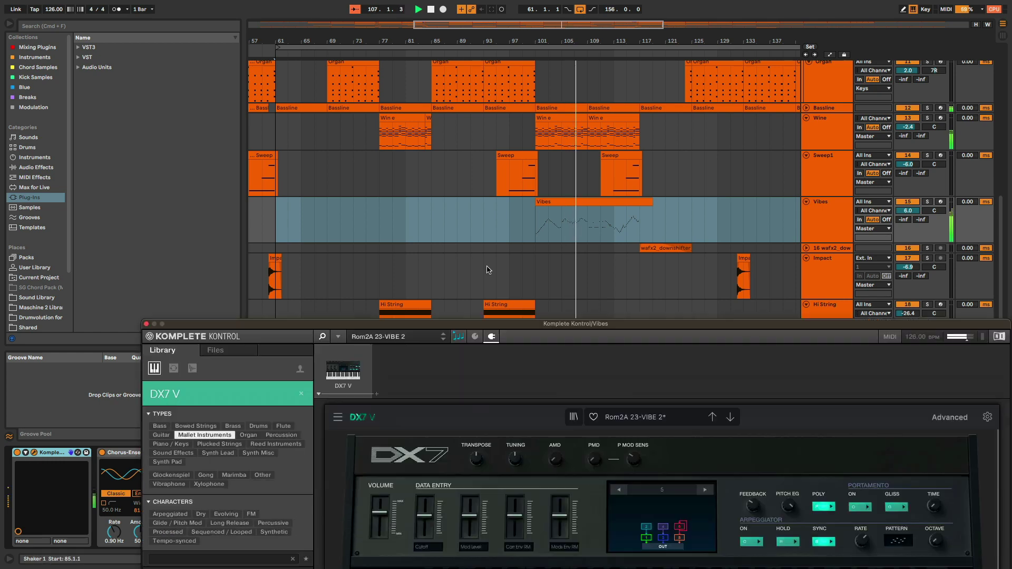
left_click_drag(500, 224, 450, 86)
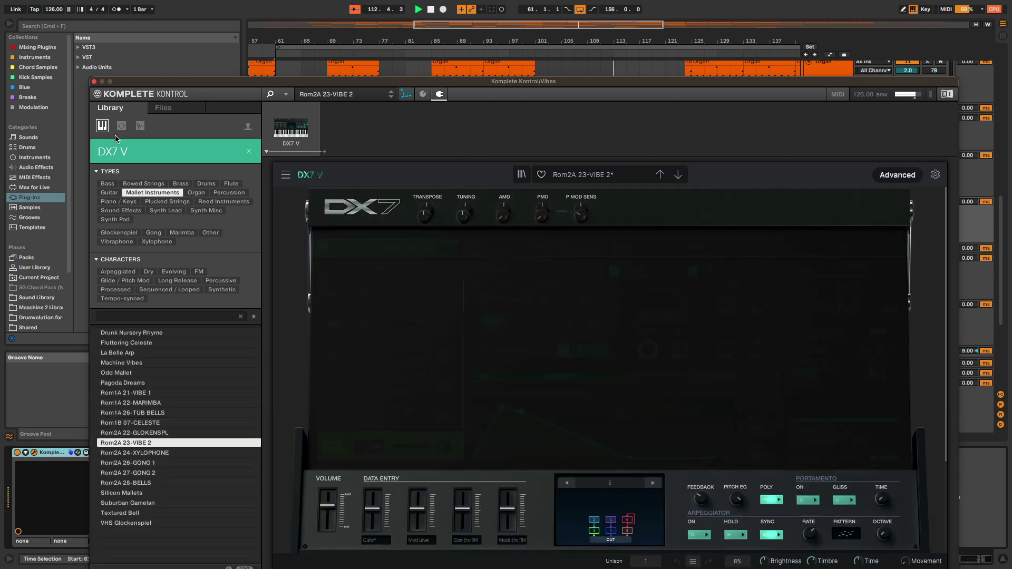
left_click(94, 81)
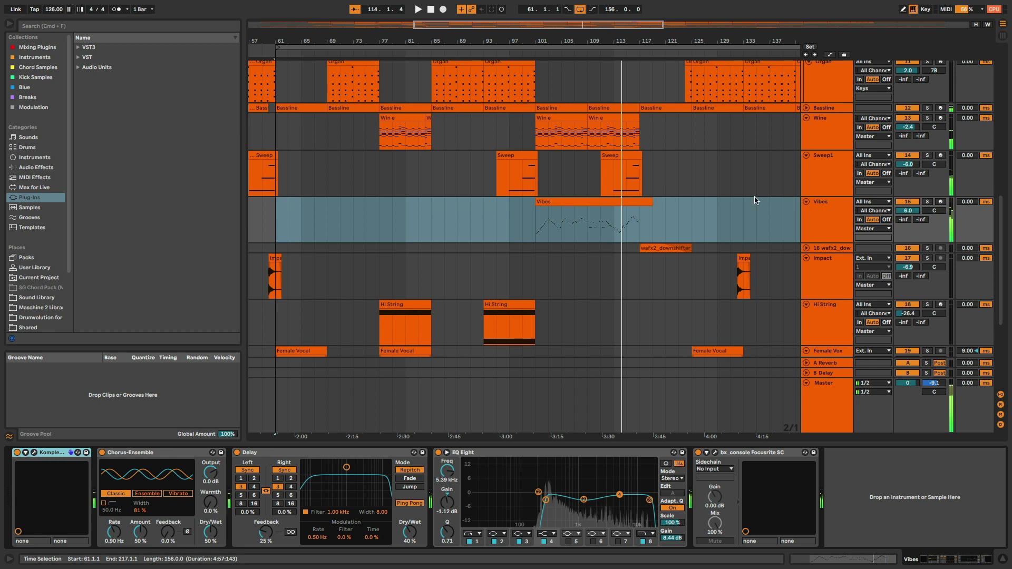
Open the Vibes clip to examine its MIDI notes, and return to the track's device chain
scroll(822, 242, "up", 3)
left_click(829, 274)
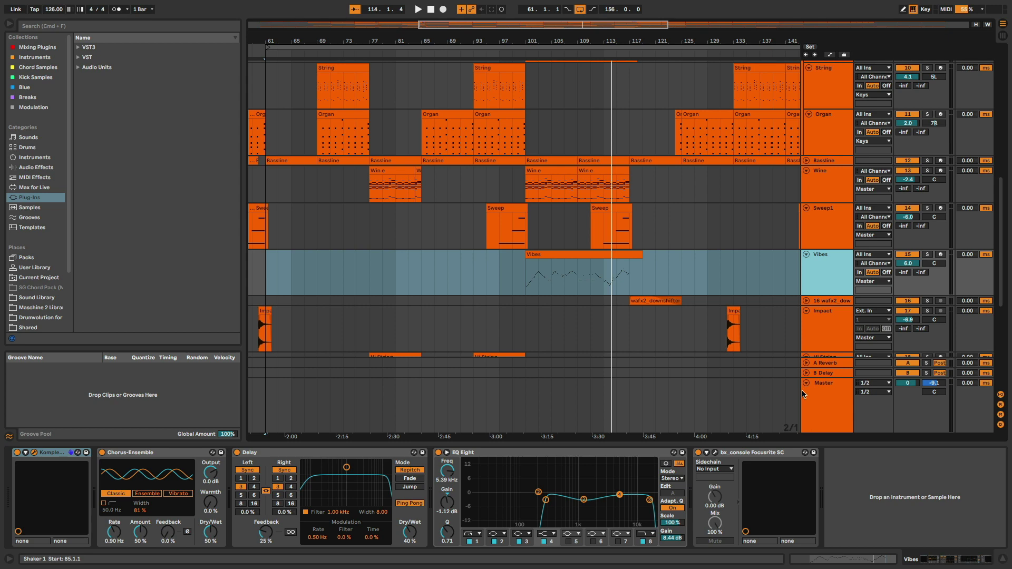
double_click(583, 255)
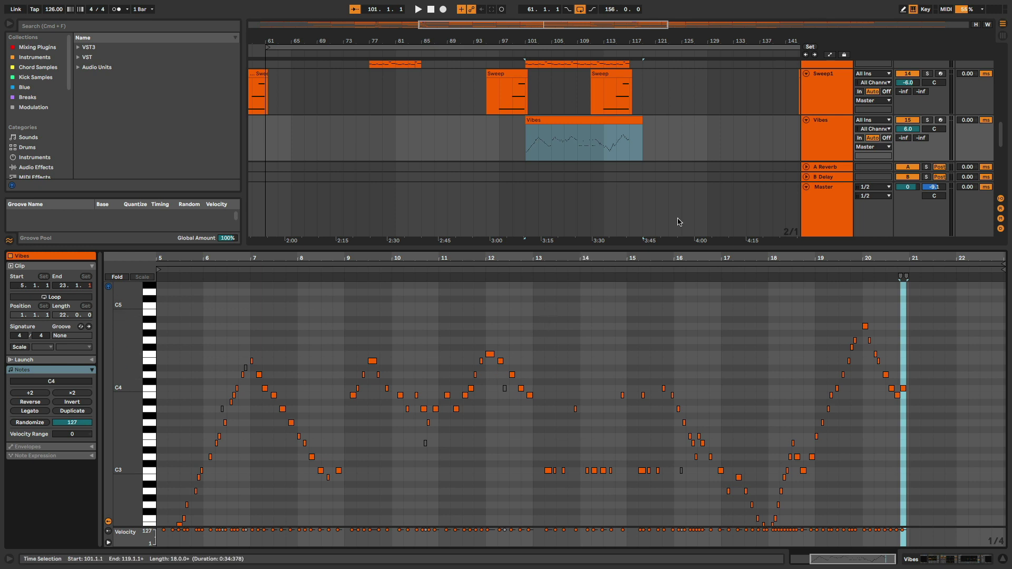
left_click(1004, 554)
double_click(816, 146)
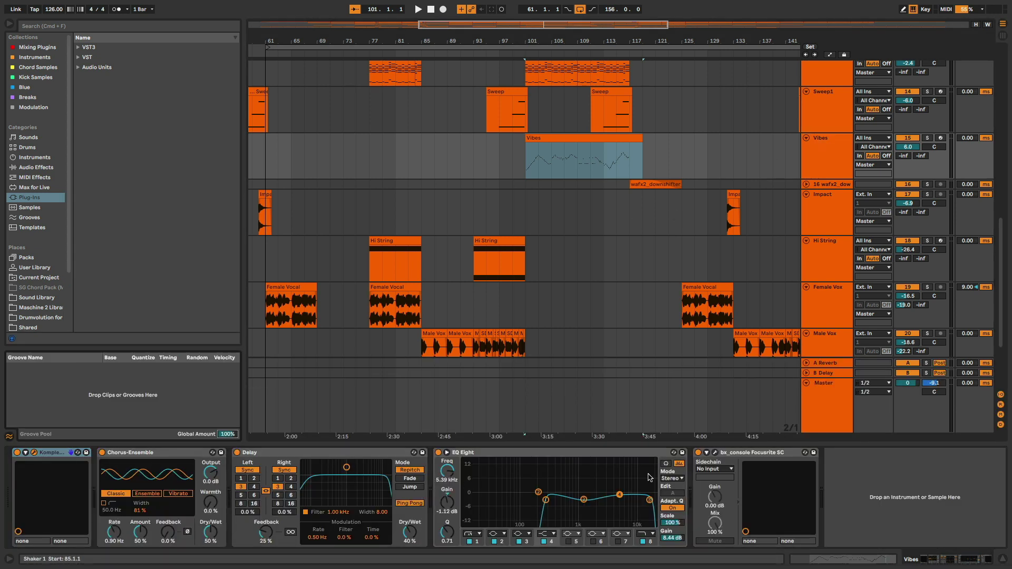
Solo the Vibes track, move the loop start to bar 101, and play the clip from there
left_click(928, 137)
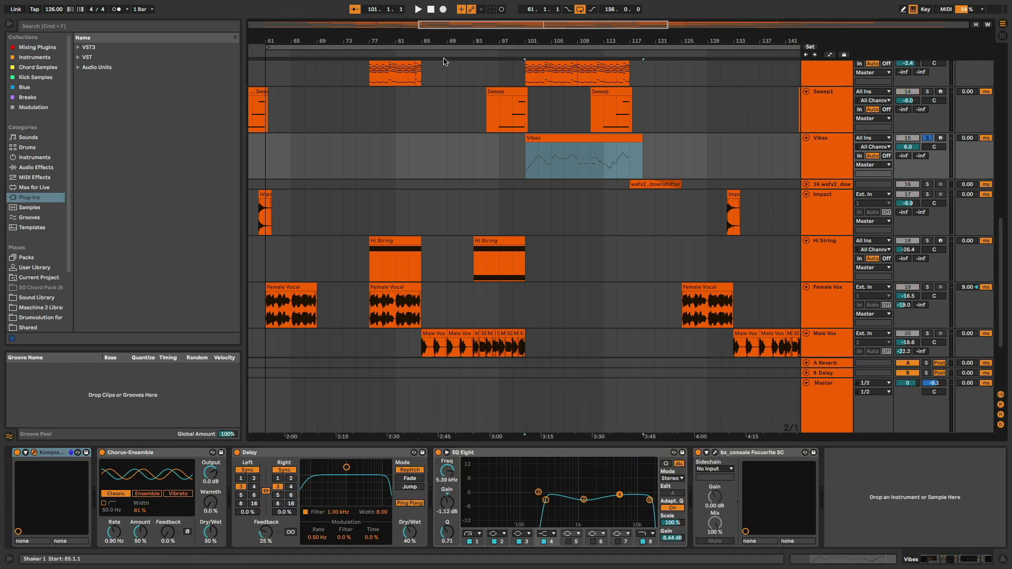
left_click_drag(265, 47, 527, 47)
key("space")
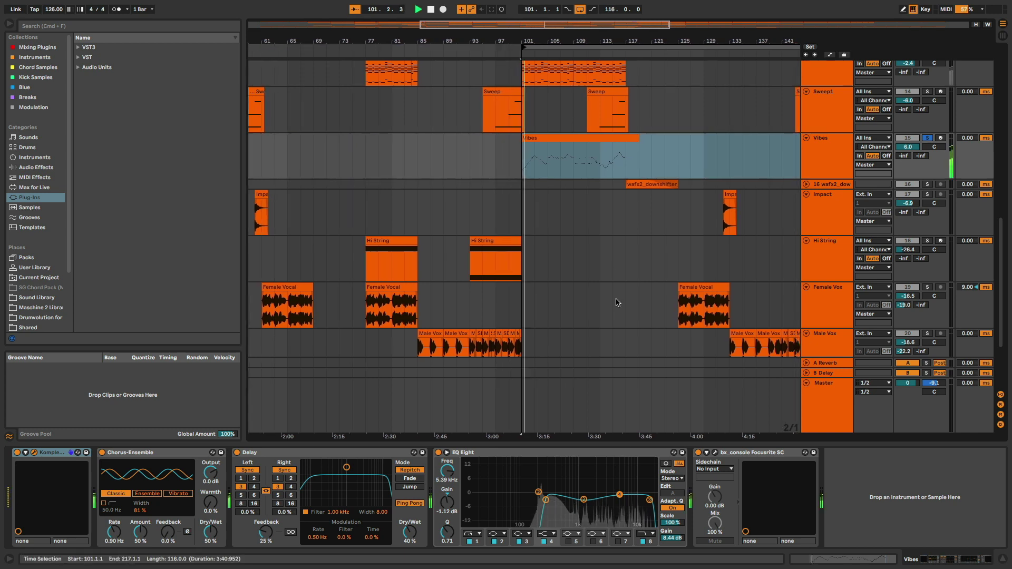
key("space")
Bypass the Delay, Chorus-Ensemble and EQ Eight on the Vibes track and play the sound dry
left_click(236, 452)
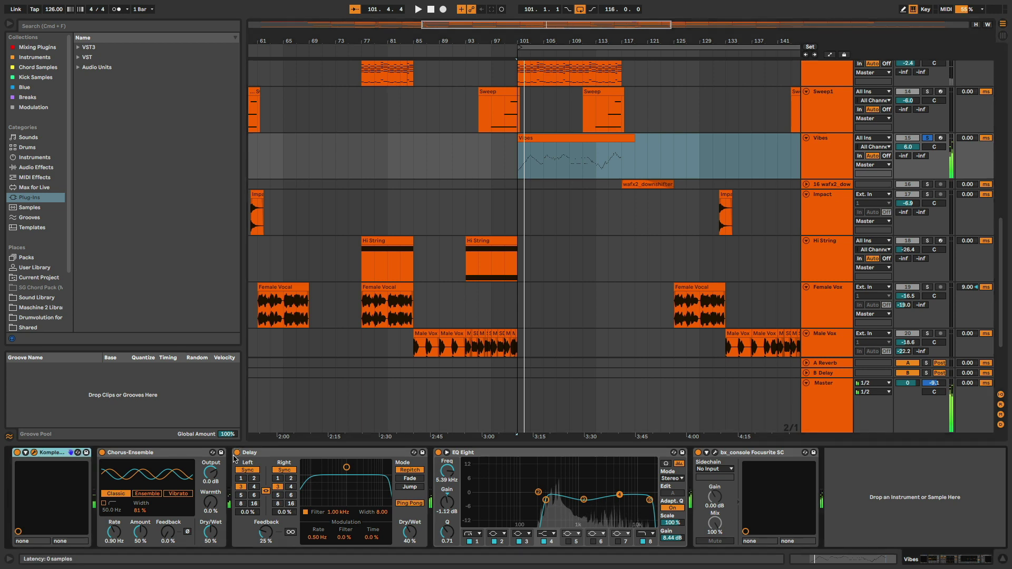
left_click(103, 453)
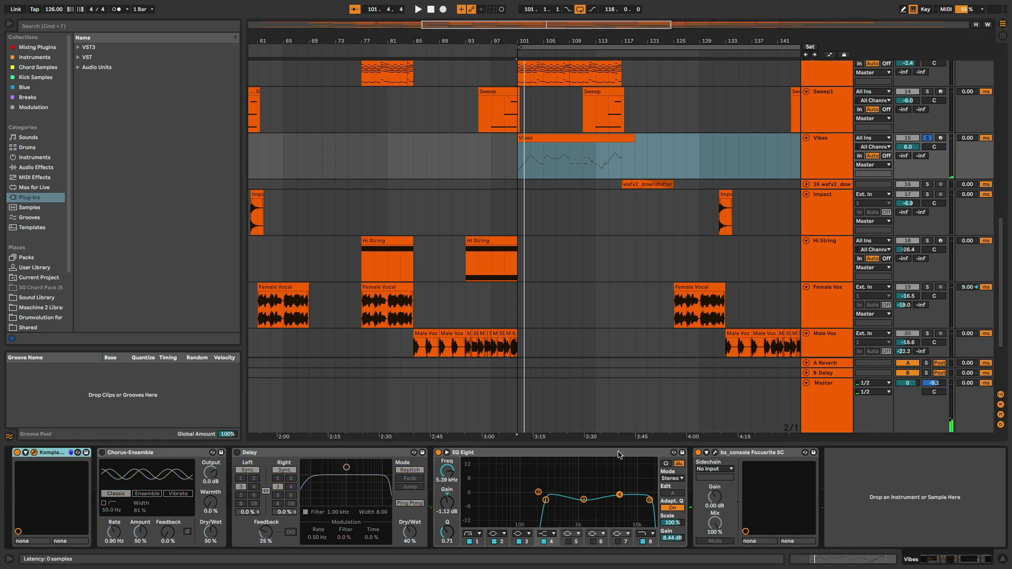
left_click(438, 453)
key("space")
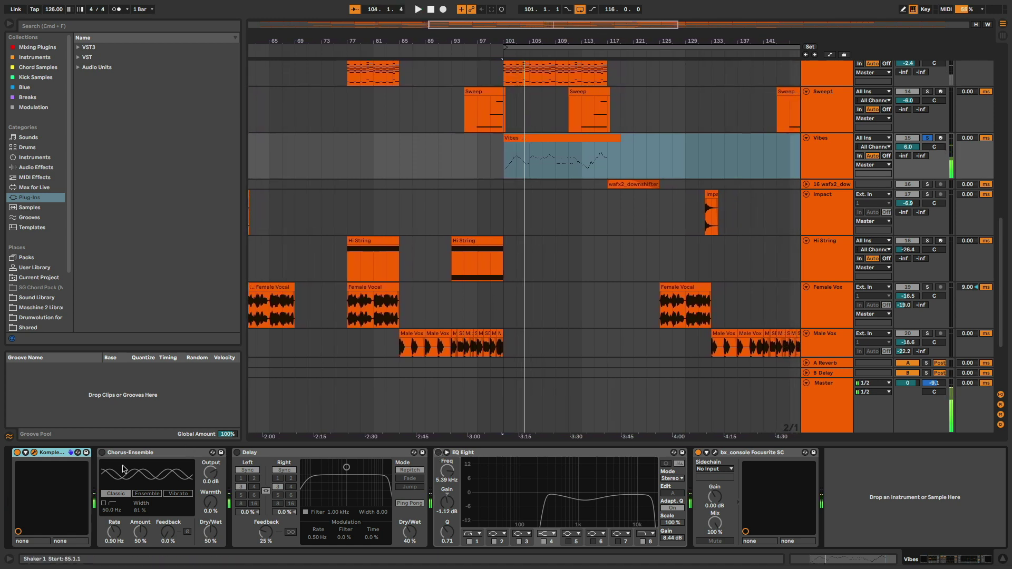
Re-enable the Chorus-Ensemble, Delay and EQ Eight one at a time, playing the soloed Vibes part to compare each effect
left_click(103, 453)
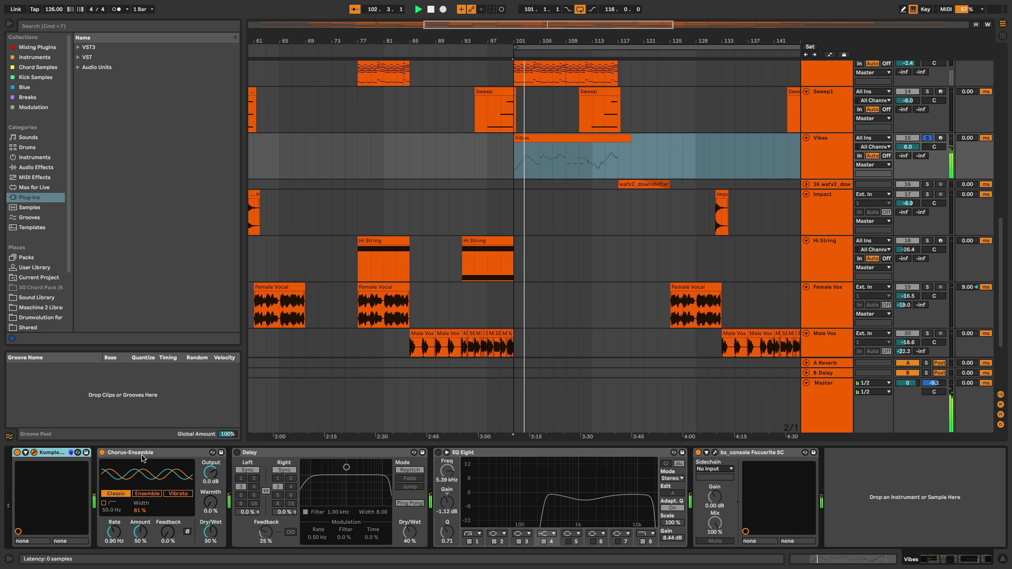
left_click(237, 453)
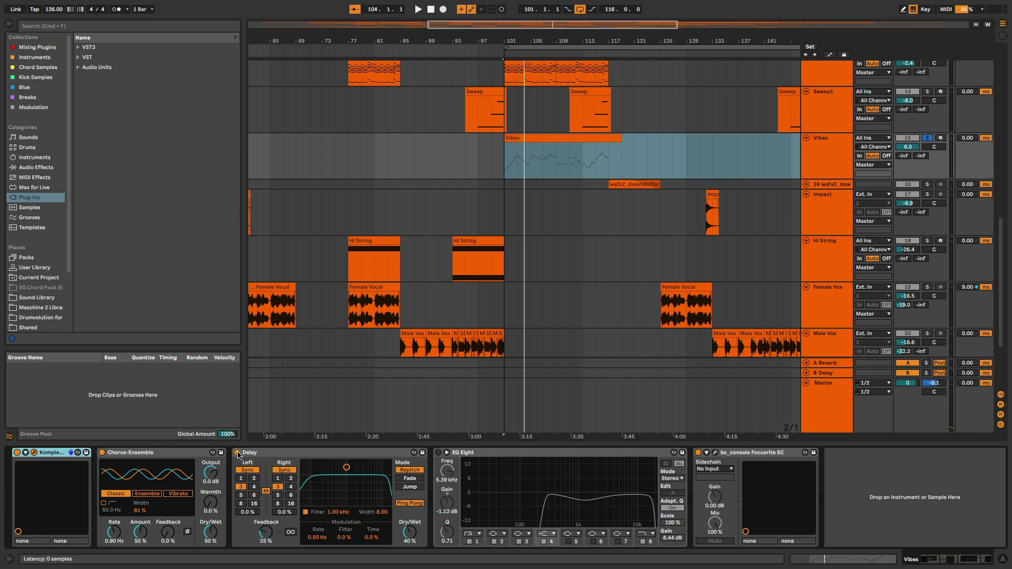
key("space")
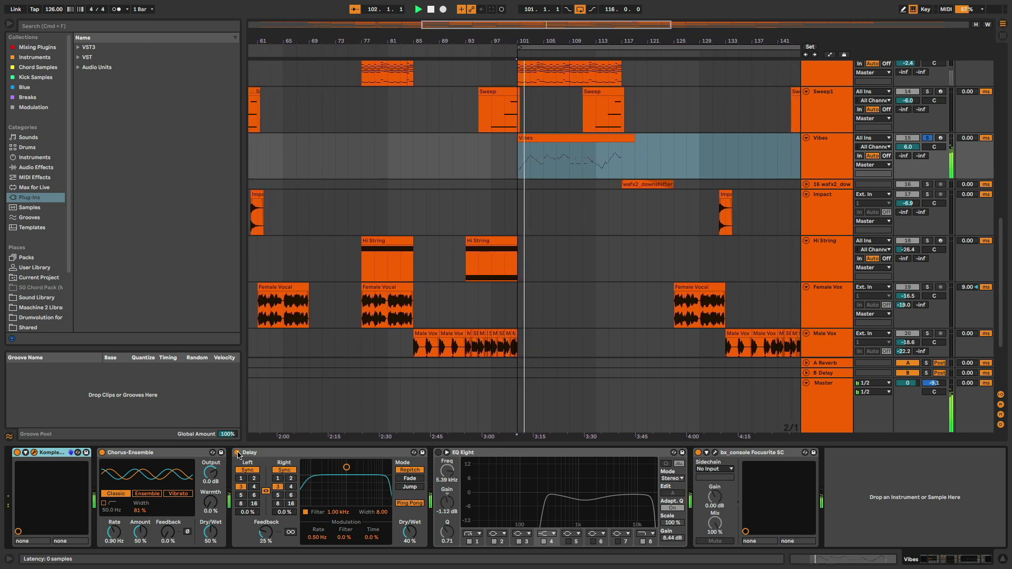
left_click(438, 453)
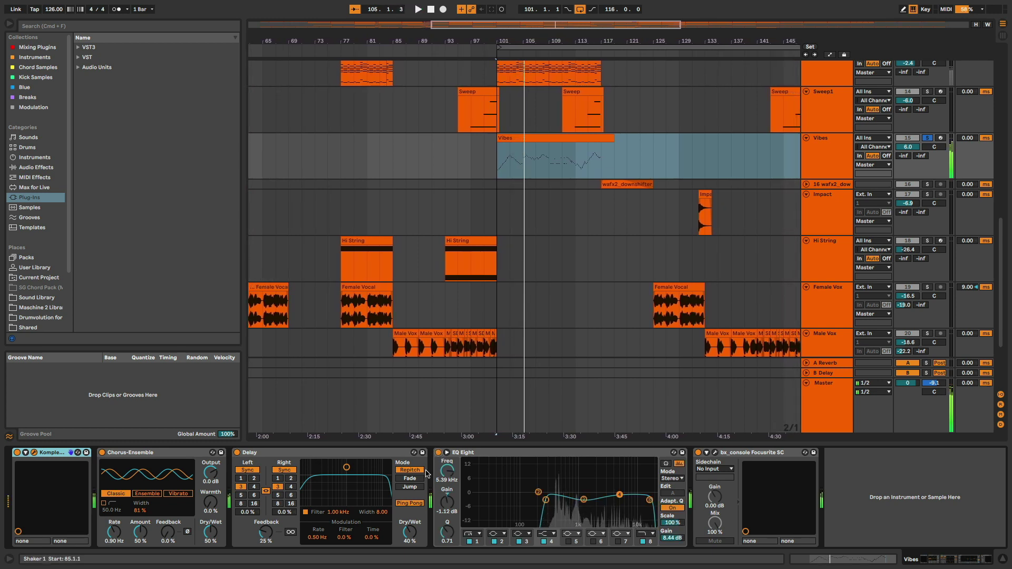
Unfold the wafx2 downshifter track and show its Delay device
key("minus")
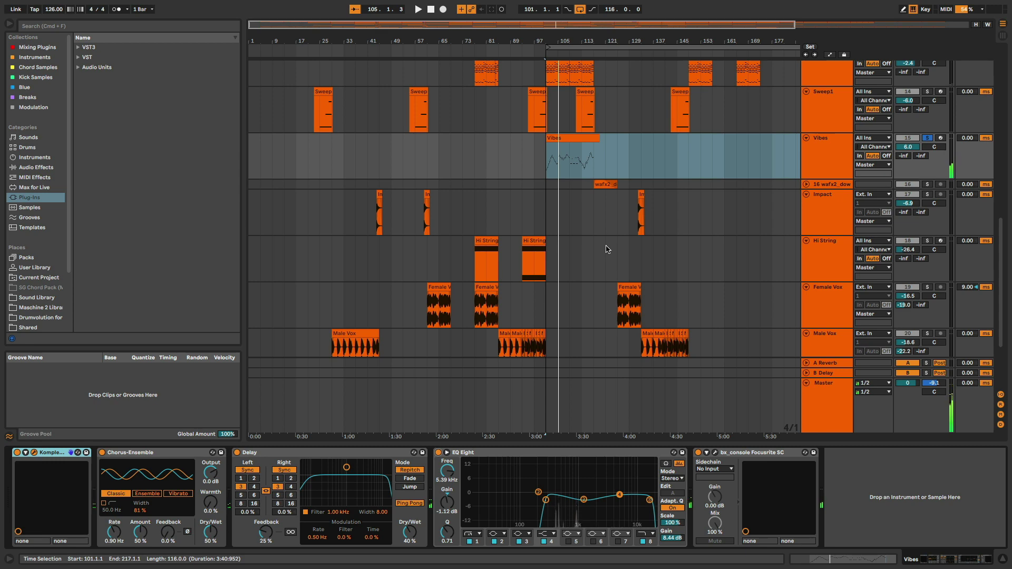
scroll(606, 249, "up", 5)
scroll(606, 250, "right", 5)
scroll(606, 246, "up", 3)
scroll(606, 245, "left", 1)
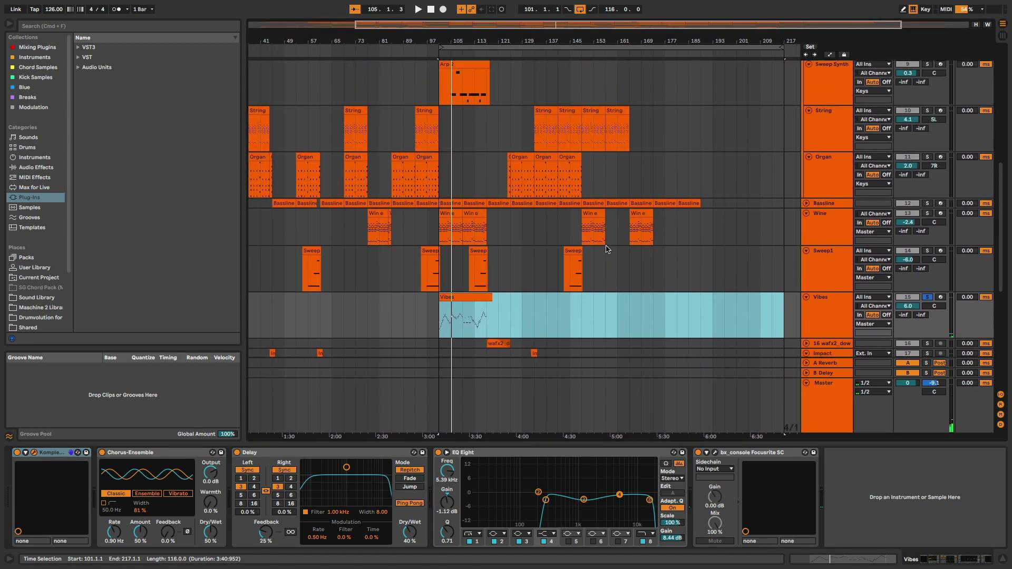
scroll(606, 248, "down", 8)
scroll(606, 249, "left", 4)
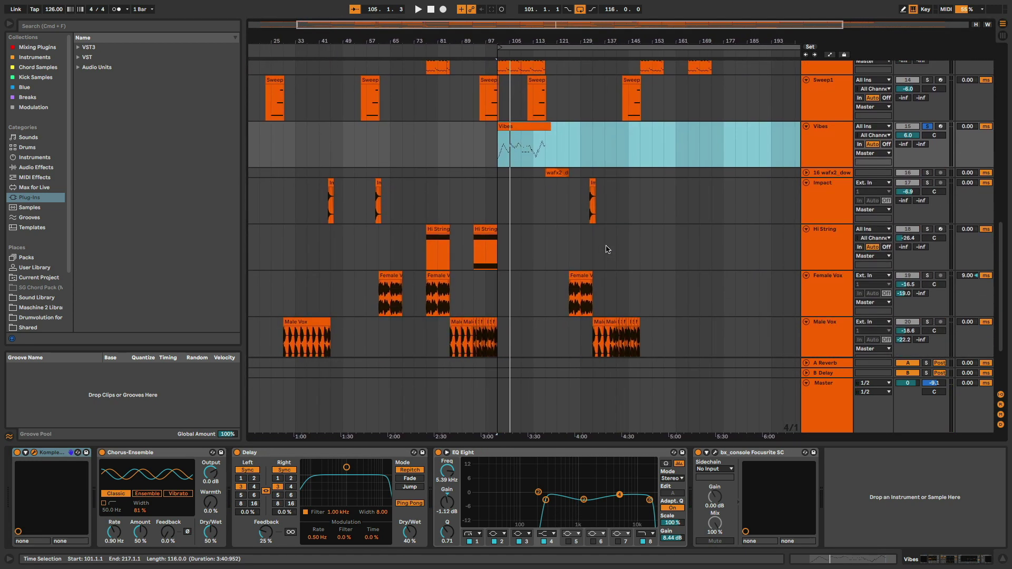
left_click(806, 172)
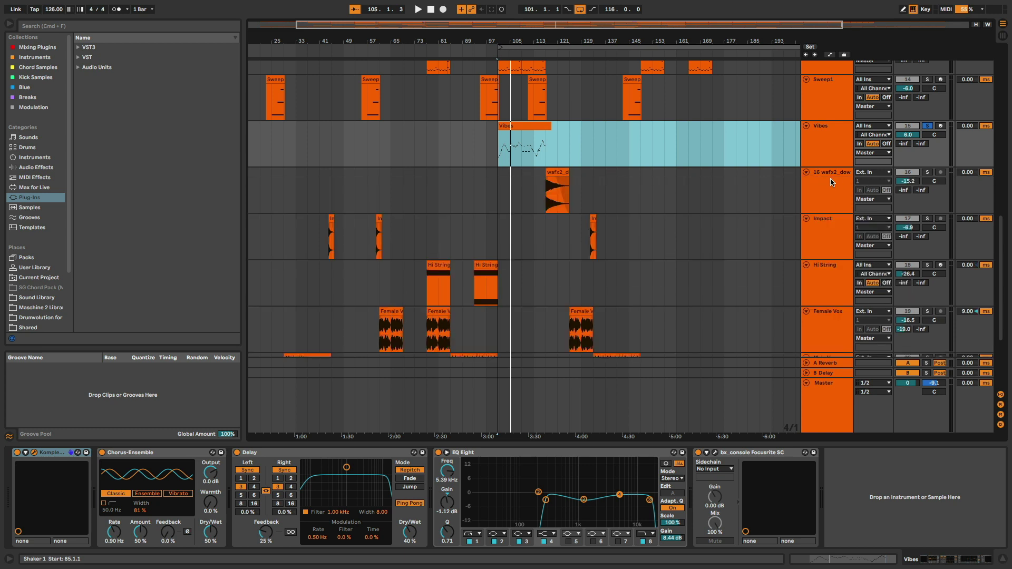
left_click(833, 182)
Unfold the Riser and Downshifter tracks at the end of the track list
scroll(700, 237, "down", 5)
scroll(700, 237, "right", 2)
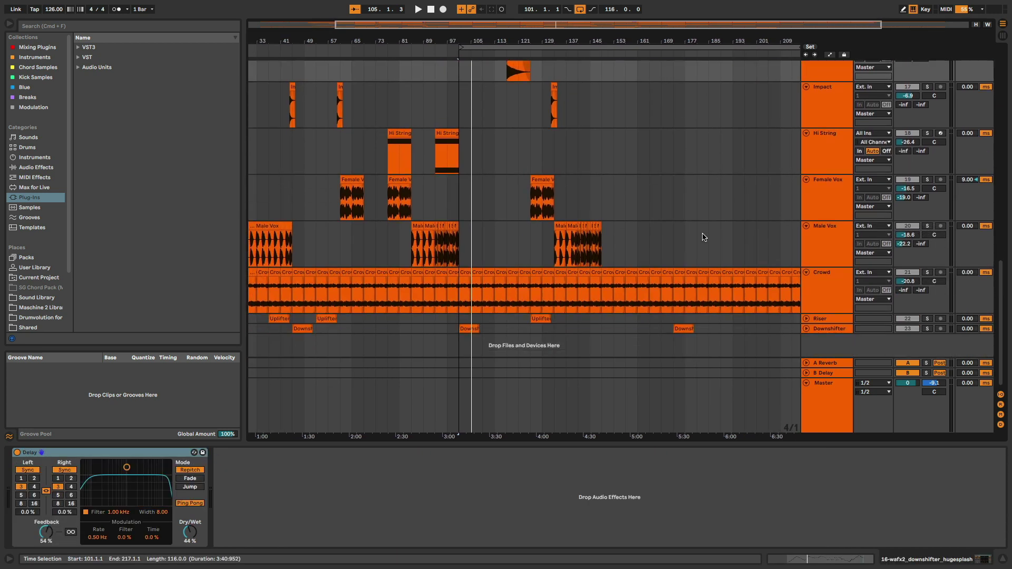
left_click(806, 319)
scroll(807, 316, "down", 2)
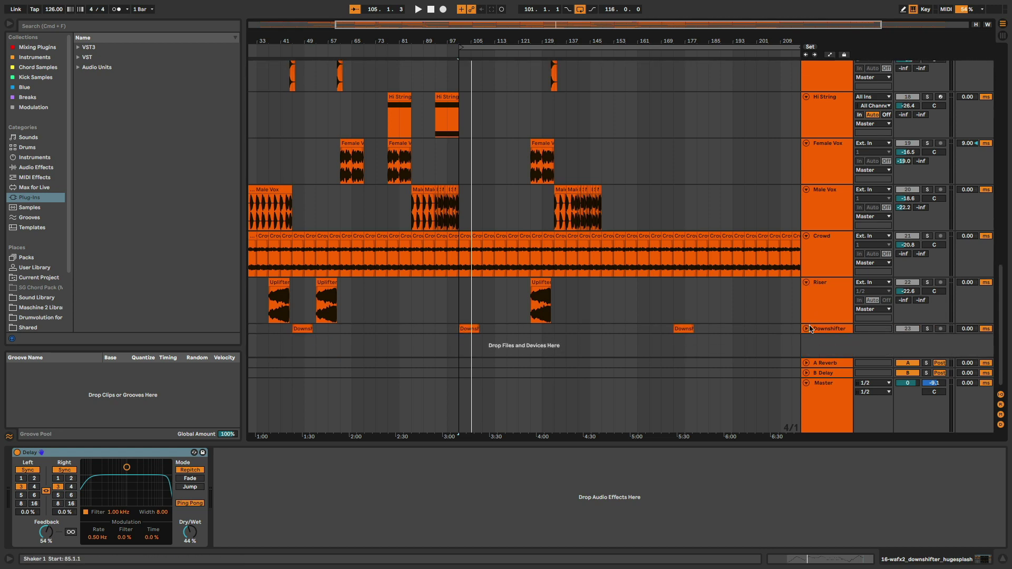
left_click(807, 328)
Move the loop start to bar 81 and fold all tracks so the entire arrangement fits in view
scroll(594, 296, "up", 10)
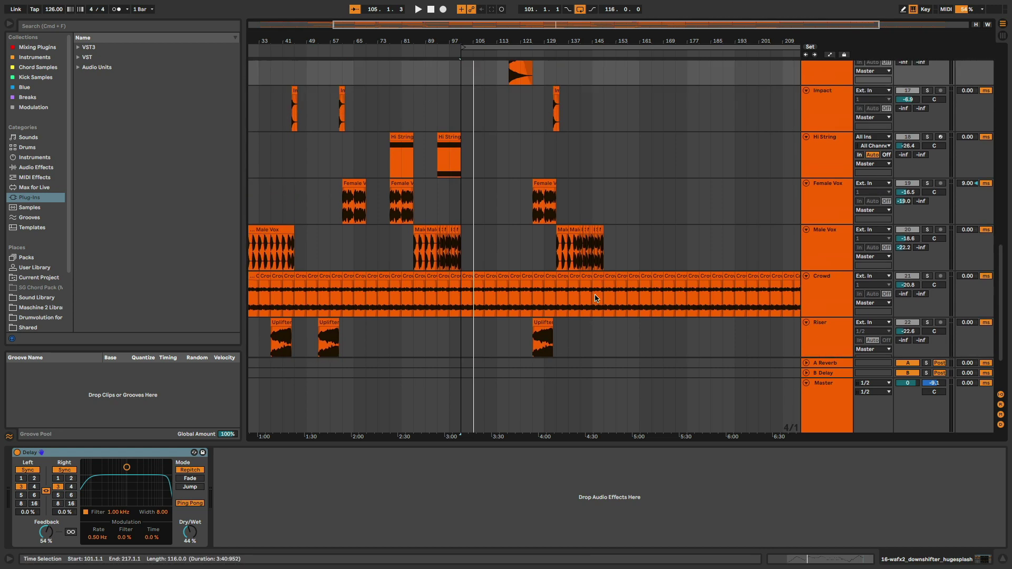
scroll(557, 164, "up", 10)
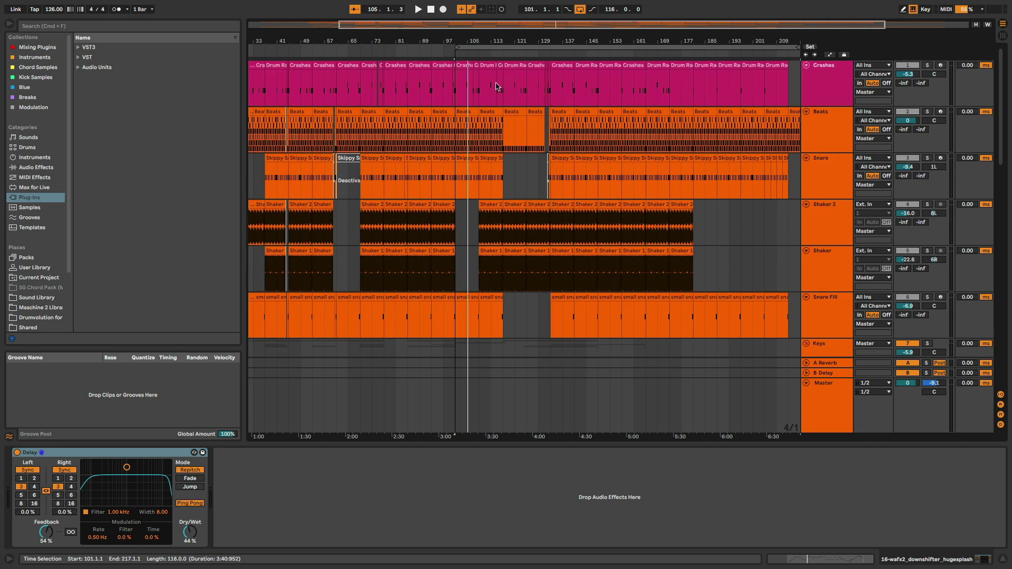
left_click_drag(456, 49, 401, 48)
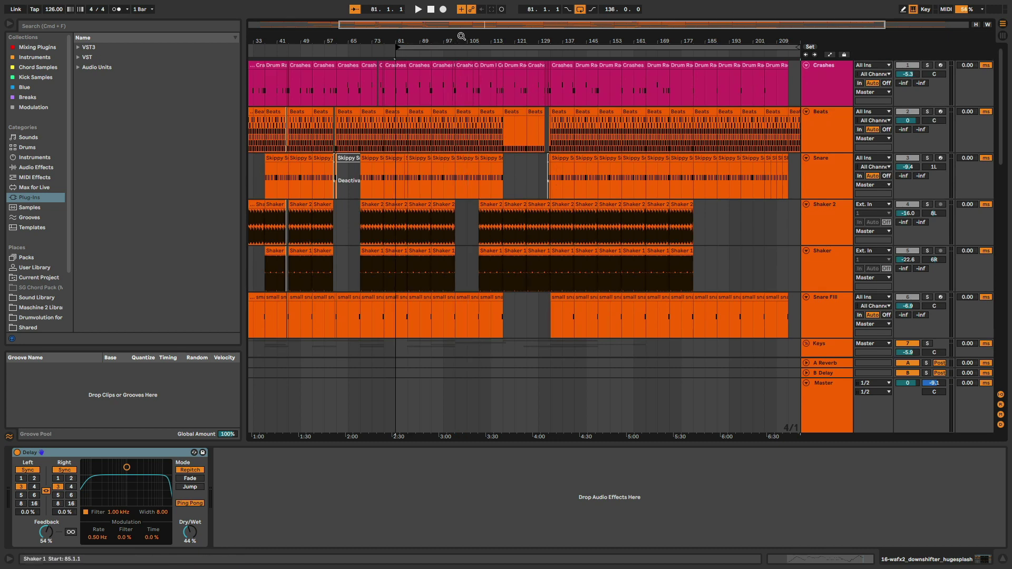
key("minus")
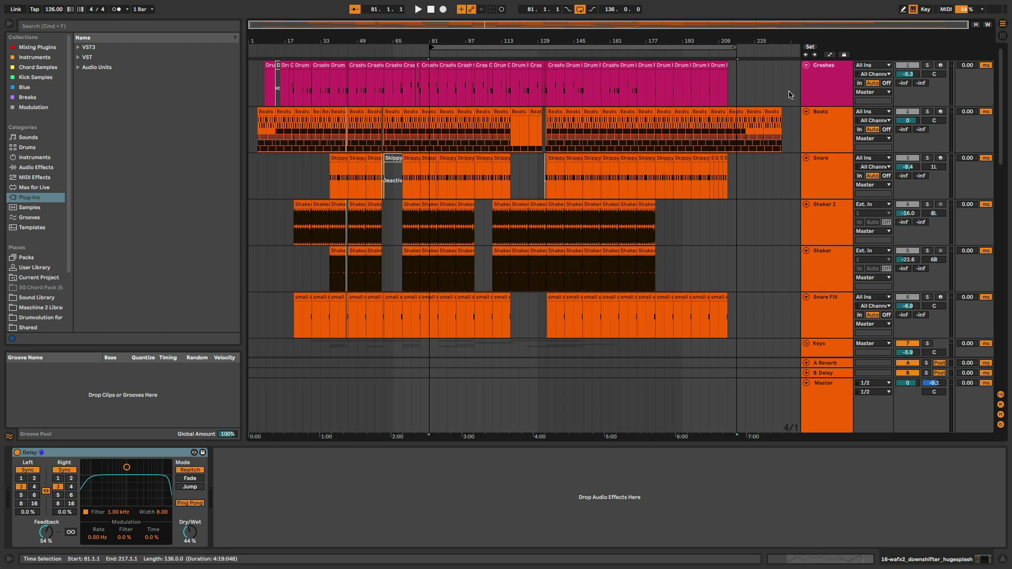
left_click(806, 66, "alt")
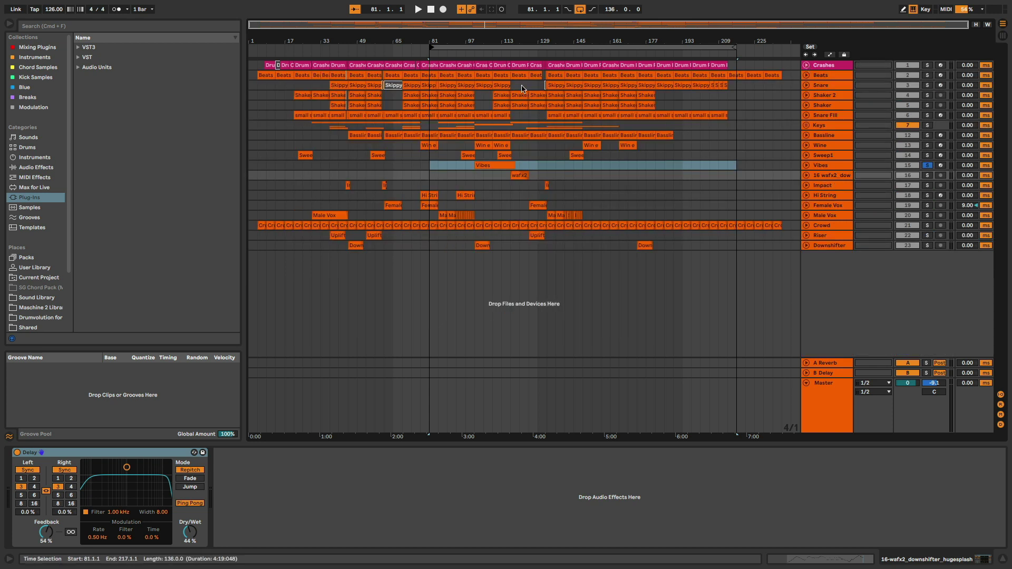
Take Vibes out of solo, play the full mix from bar 81, and show the Master track's devices
left_click(482, 48)
key("space")
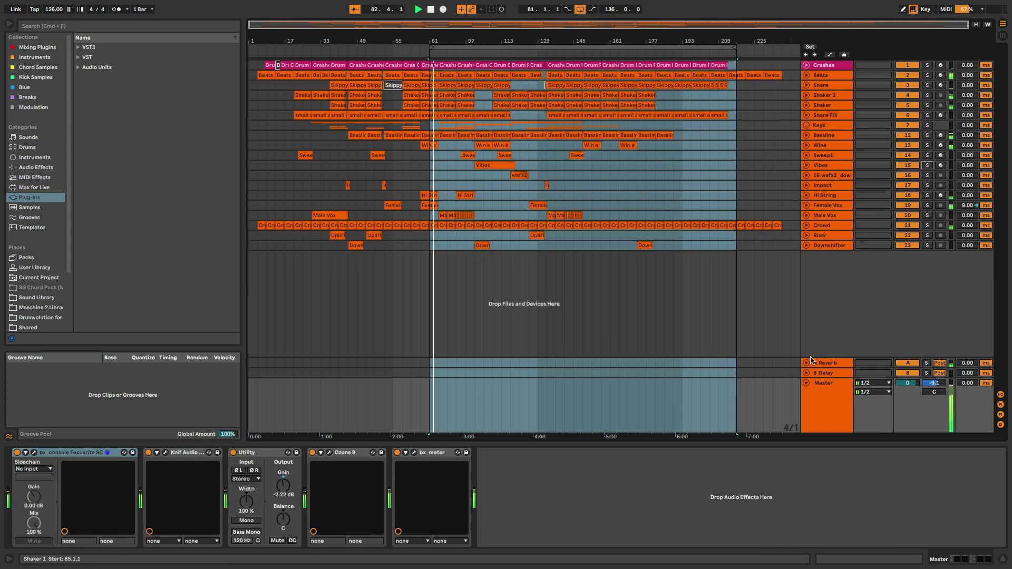
left_click(828, 395)
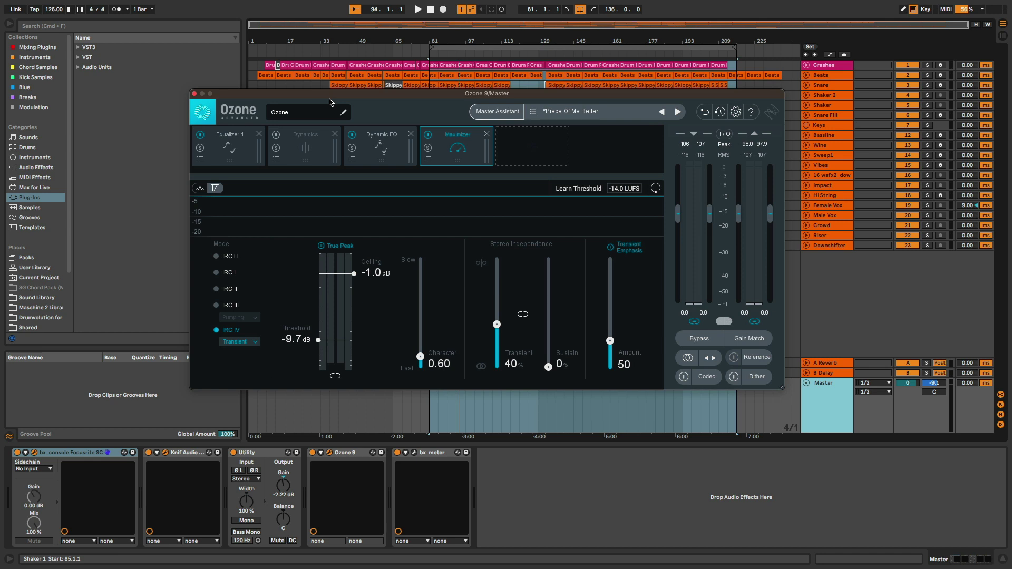
Examine the Master Assistant options in the Master's Ozone 9 plug-in and leave them without applying anything
left_click(510, 117)
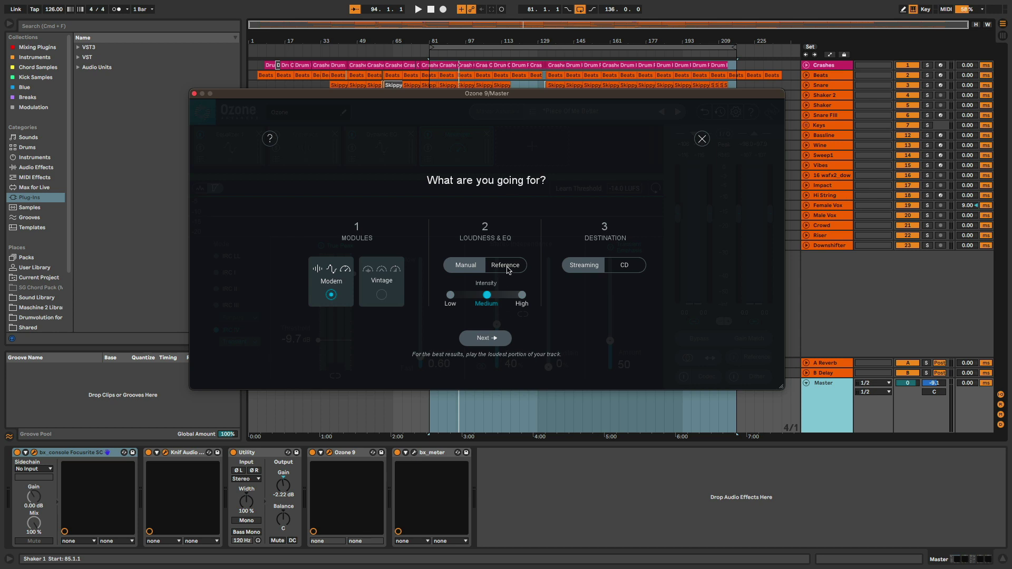
key("Escape")
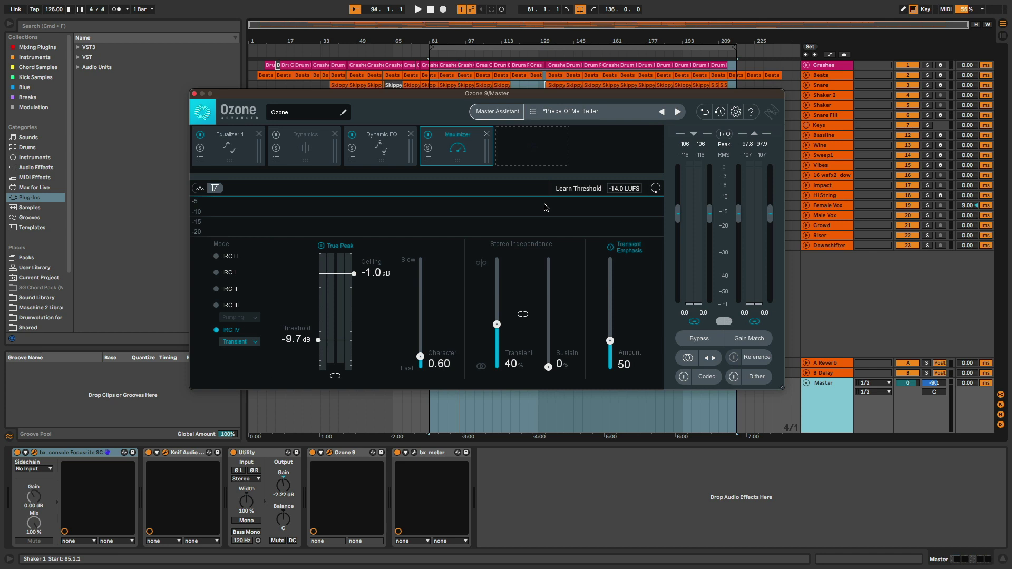
Examine the Master's bx_meter in its own window alongside Ozone 9, and put both plug-in windows away
left_click(408, 404)
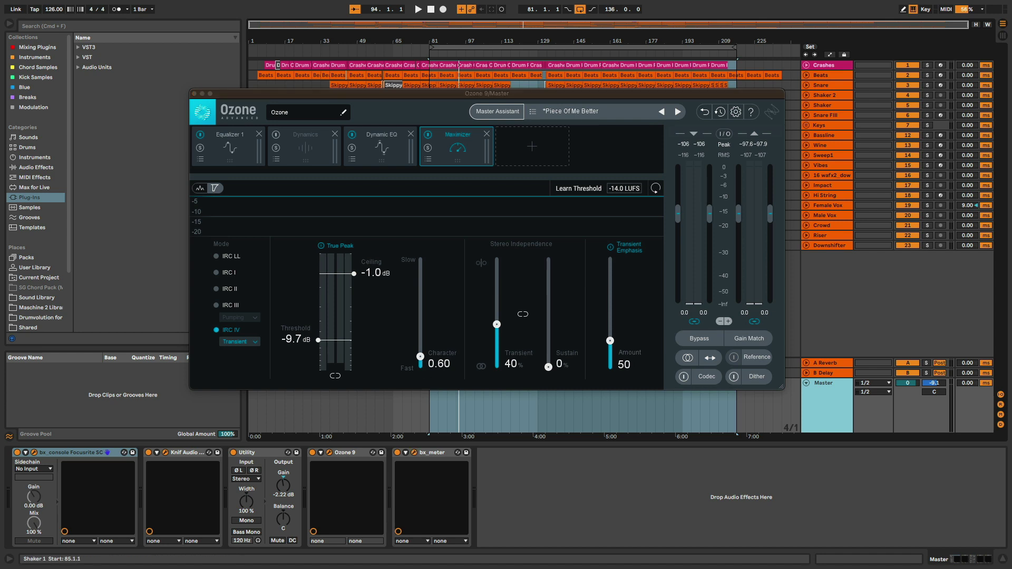
left_click(457, 453)
left_click_drag(735, 532, 769, 66)
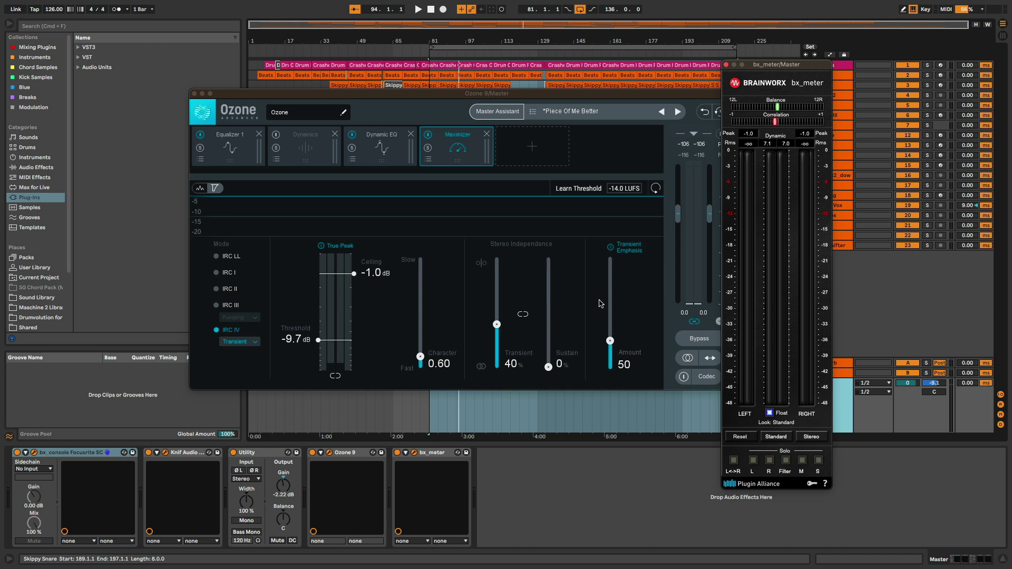
left_click(194, 94)
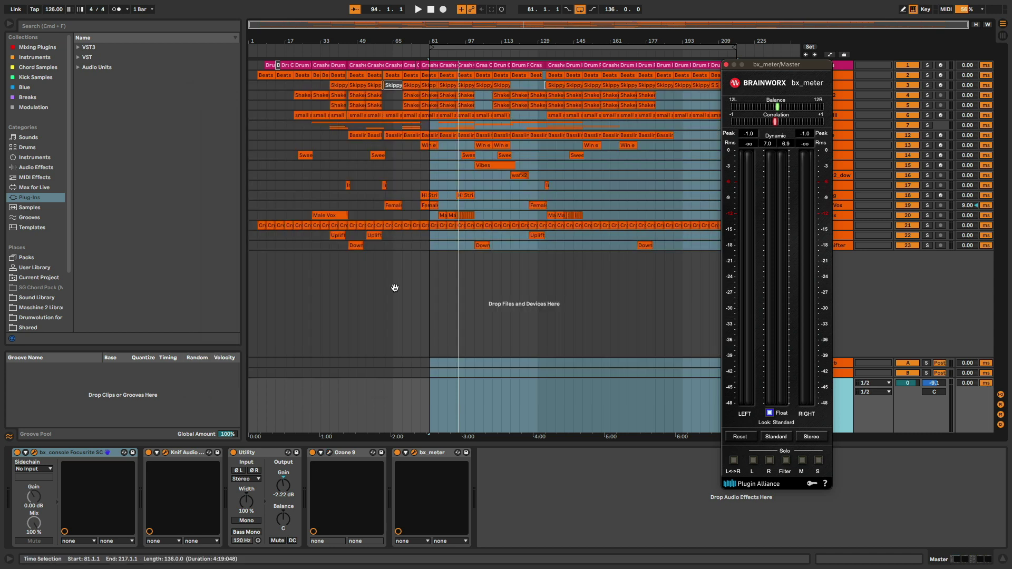
left_click(440, 43)
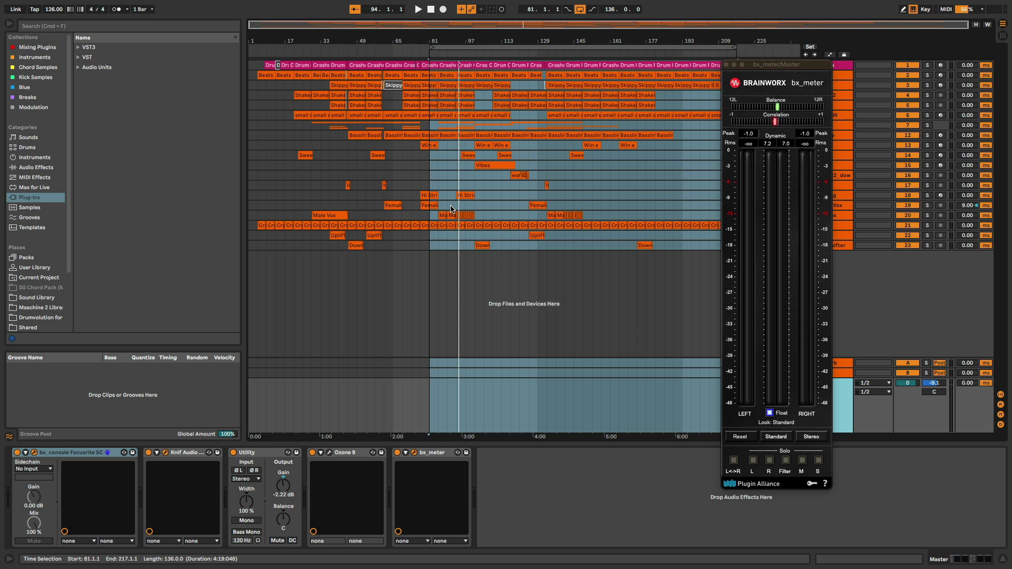
key("super+alt+p")
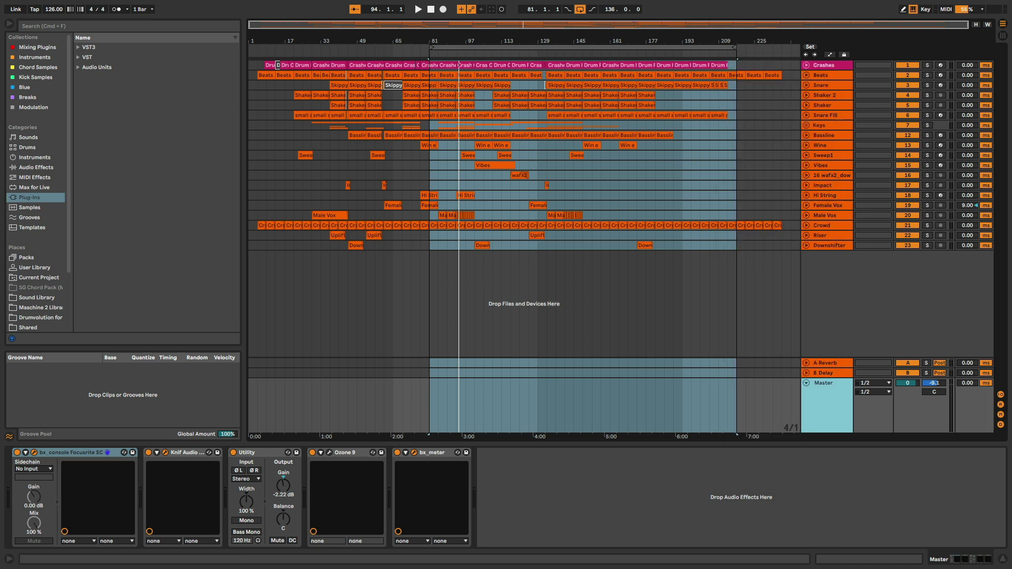